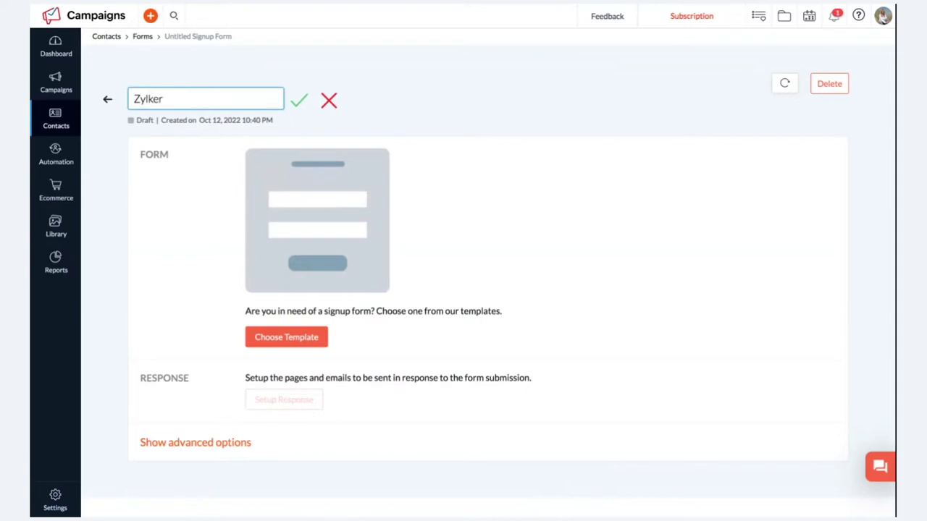
Name the signup form "Zylker food ltd" and open the signup form template gallery
{"action": "type", "text": "food ltd"}
{"action": "key", "text": "Tab"}
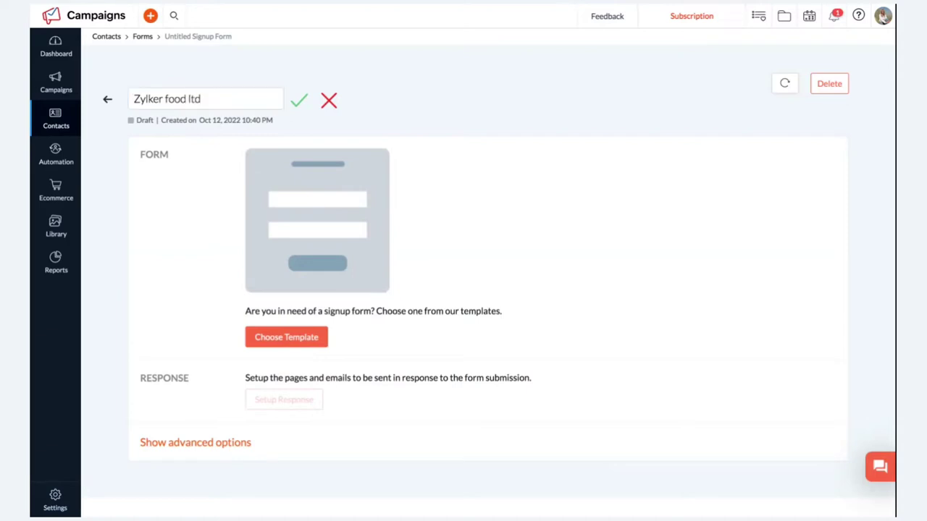
{"action": "key", "text": "Return"}
{"action": "left_click", "coordinate": [286, 314]}
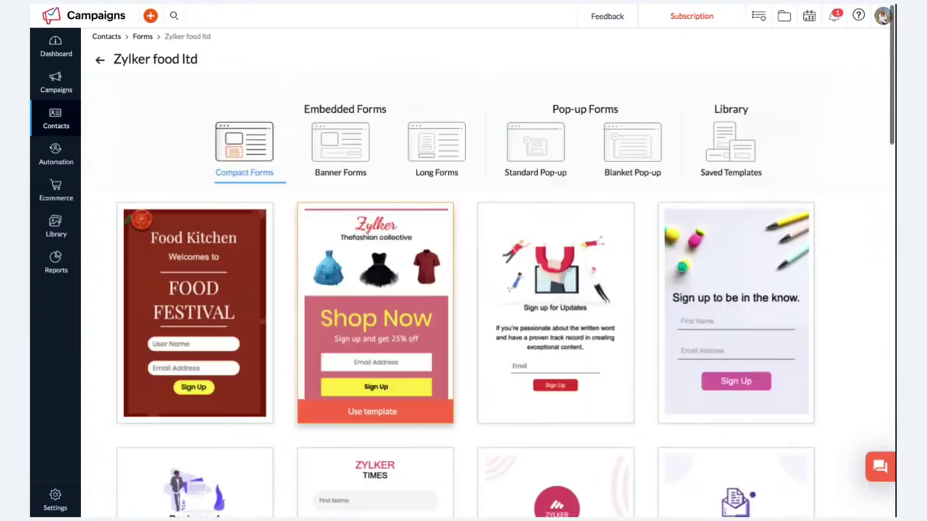
Look through the Compact, Banner, Long, Standard Pop-up and Blanket Pop-up form templates
{"action": "scroll", "coordinate": [375, 311], "scroll_direction": "up", "scroll_amount": 1}
{"action": "scroll", "coordinate": [375, 312], "scroll_direction": "down", "scroll_amount": 4}
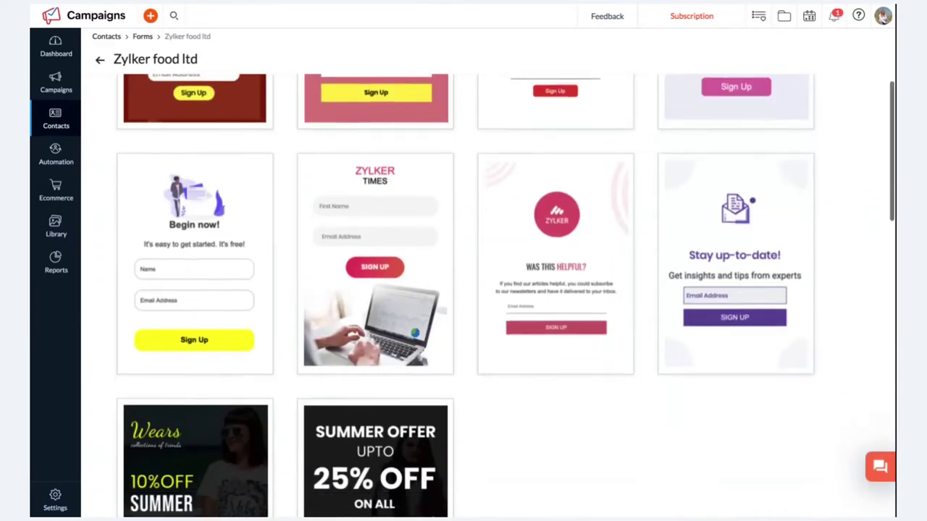
{"action": "scroll", "coordinate": [728, 362], "scroll_direction": "down", "scroll_amount": 2}
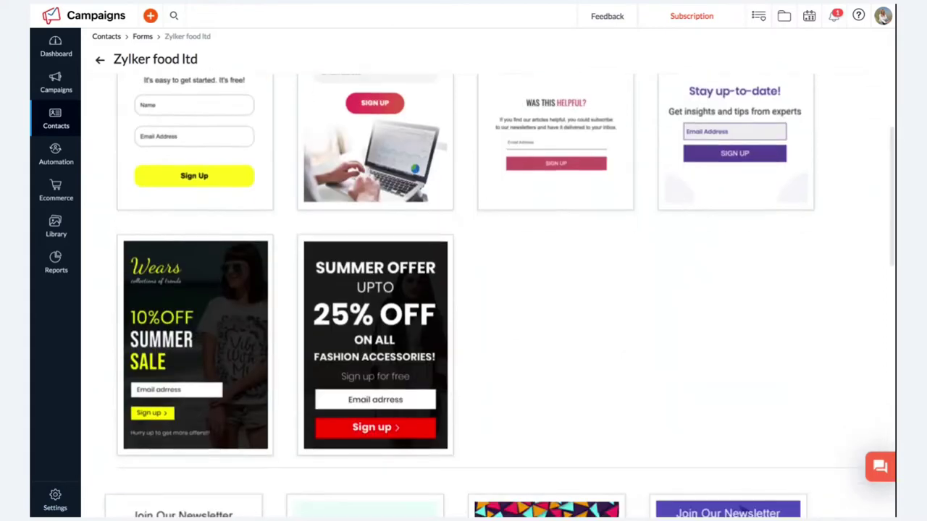
{"action": "scroll", "coordinate": [728, 362], "scroll_direction": "down", "scroll_amount": 3}
{"action": "scroll", "coordinate": [727, 362], "scroll_direction": "up", "scroll_amount": 7}
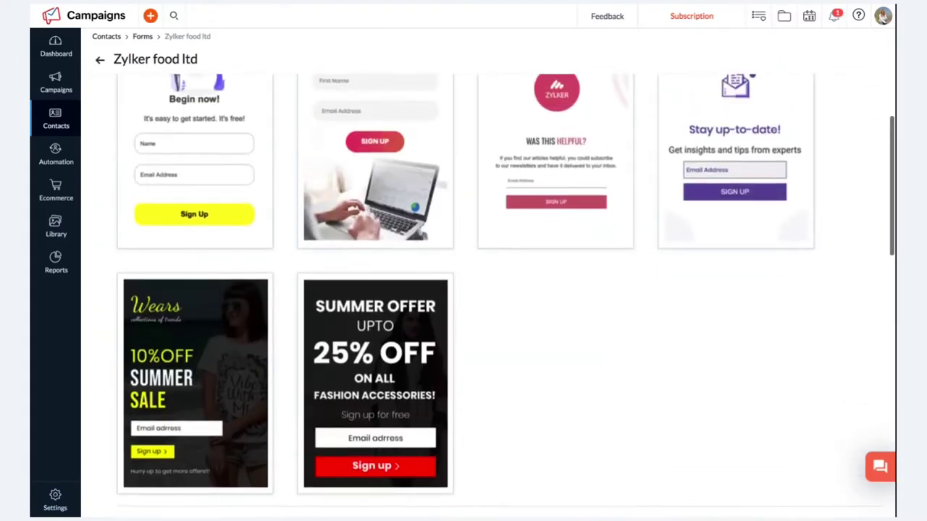
{"action": "scroll", "coordinate": [466, 304], "scroll_direction": "up", "scroll_amount": 2}
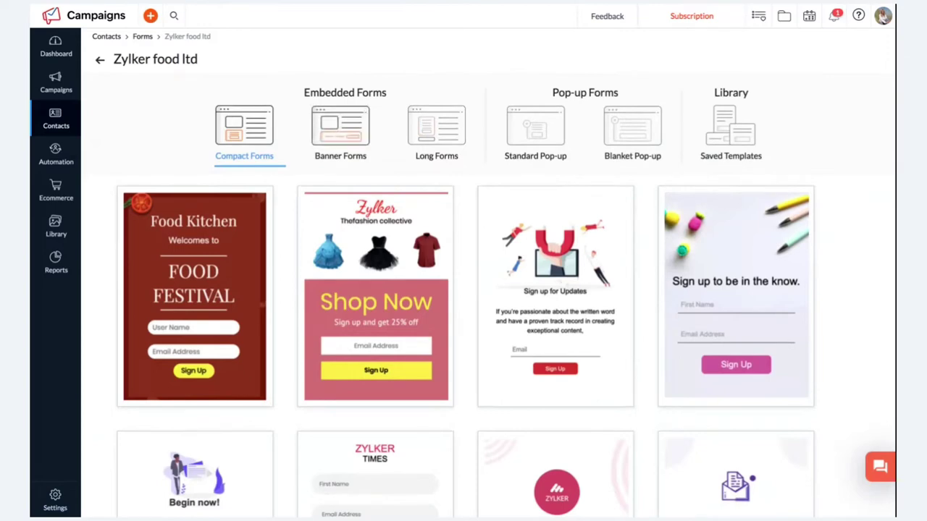
{"action": "left_click", "coordinate": [341, 127]}
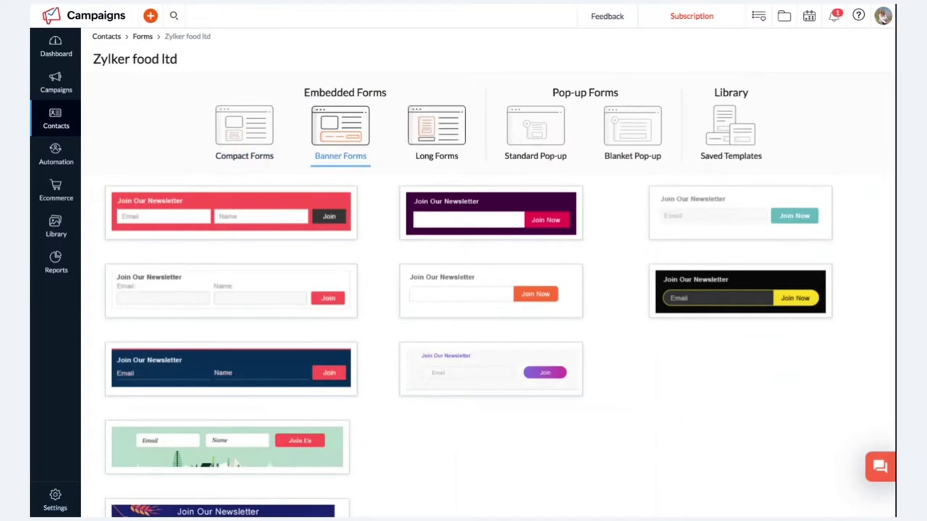
{"action": "left_click", "coordinate": [436, 126]}
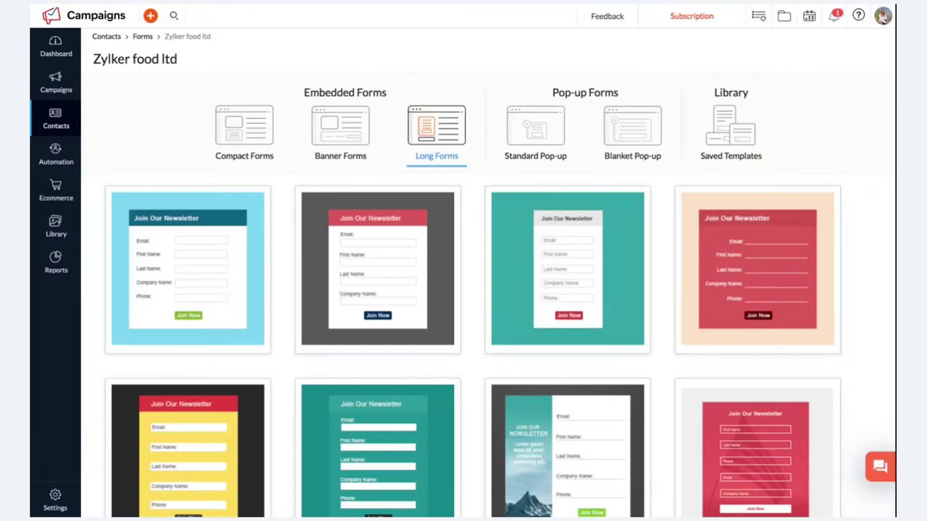
{"action": "left_click", "coordinate": [244, 134]}
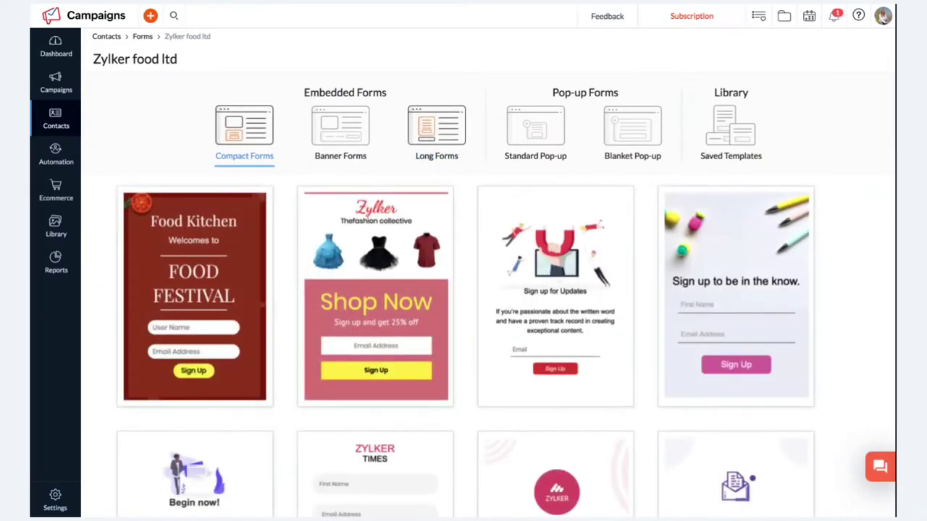
{"action": "left_click", "coordinate": [437, 131]}
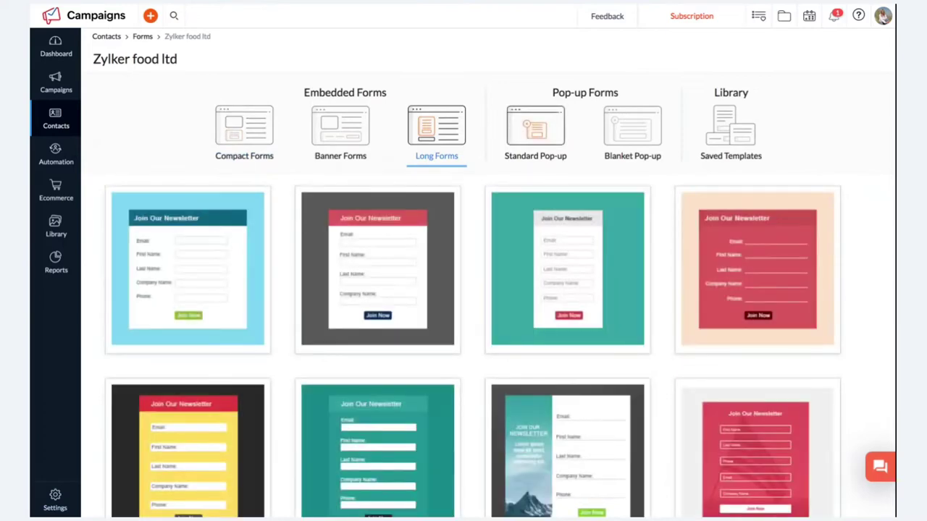
{"action": "left_click", "coordinate": [535, 131]}
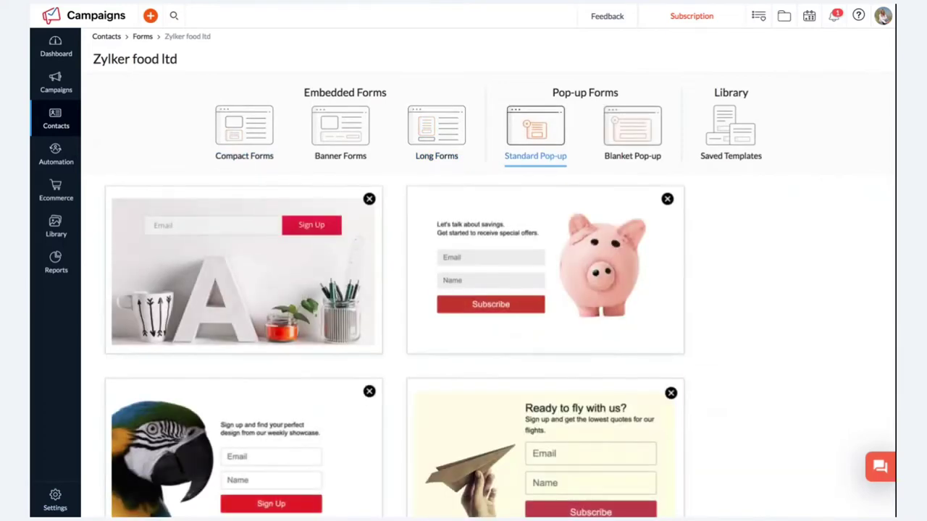
{"action": "left_click", "coordinate": [632, 129]}
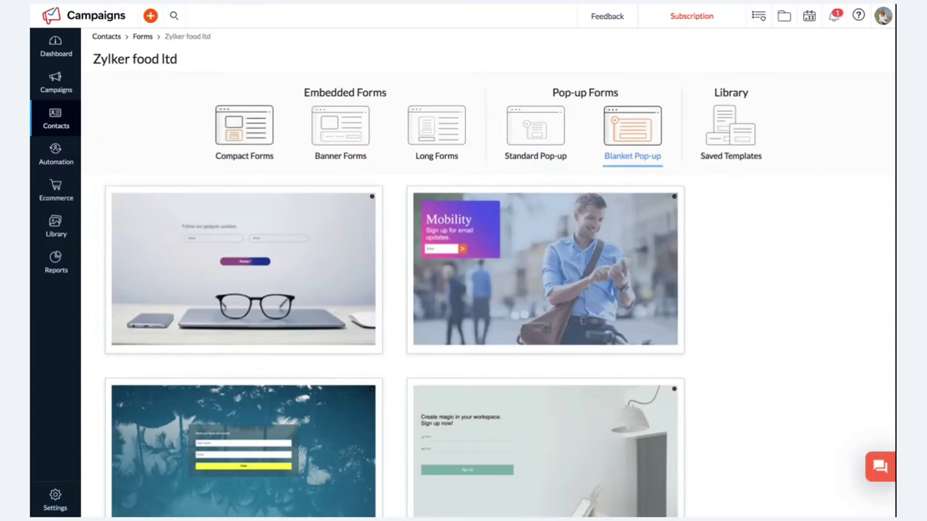
Use the Food Kitchen "Food Festival" template from the Compact Forms for the signup form
{"action": "left_click", "coordinate": [244, 129]}
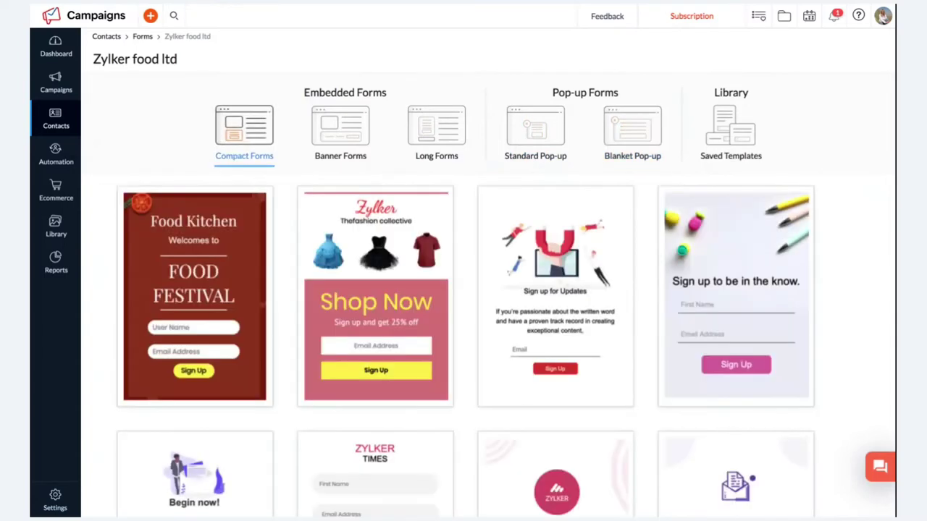
{"action": "mouse_move", "coordinate": [194, 304]}
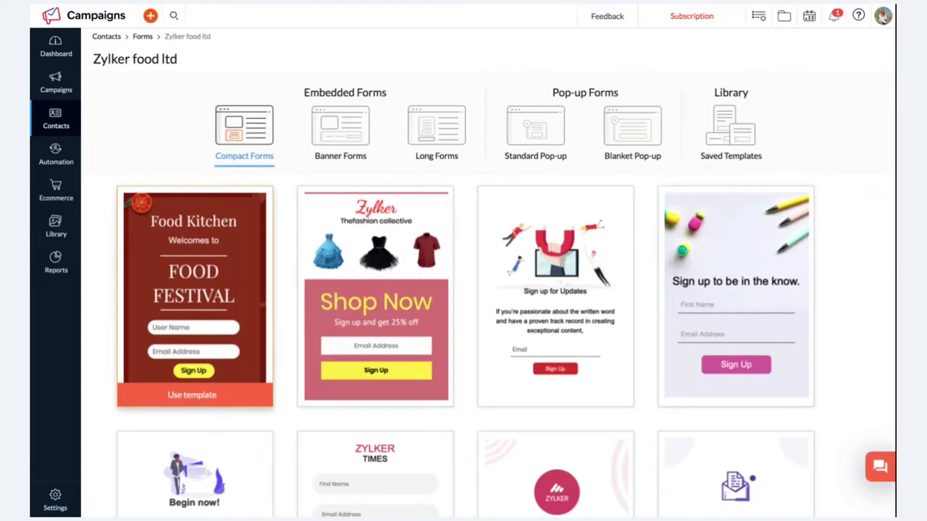
{"action": "left_click", "coordinate": [191, 394]}
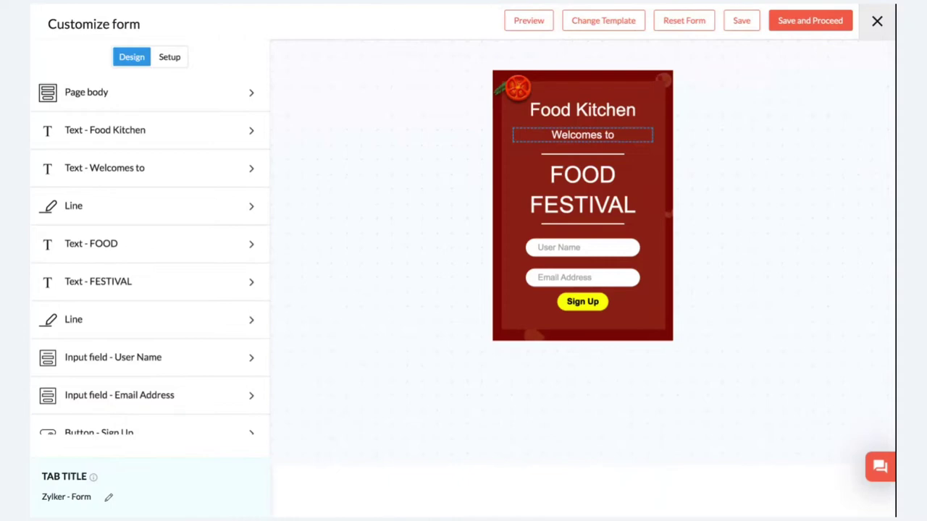
Examine the edit settings of the Food Kitchen heading, the User Name field and the Email Address field
{"action": "left_click", "coordinate": [582, 110]}
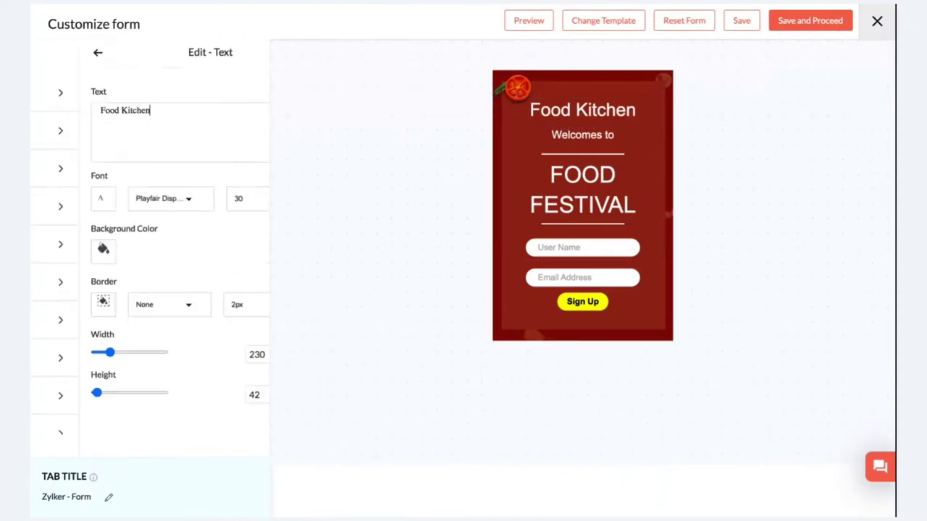
{"action": "left_click", "coordinate": [582, 247]}
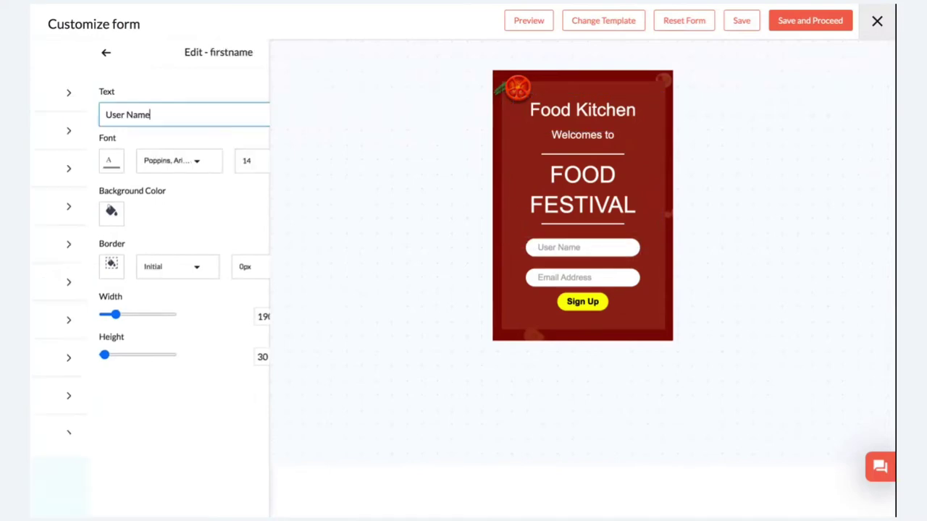
{"action": "left_click", "coordinate": [582, 277]}
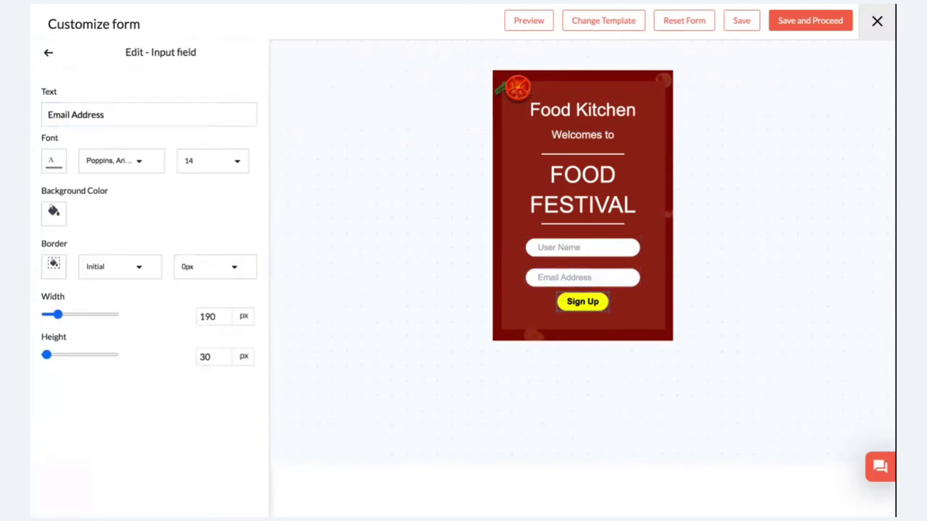
{"action": "key", "text": "Escape"}
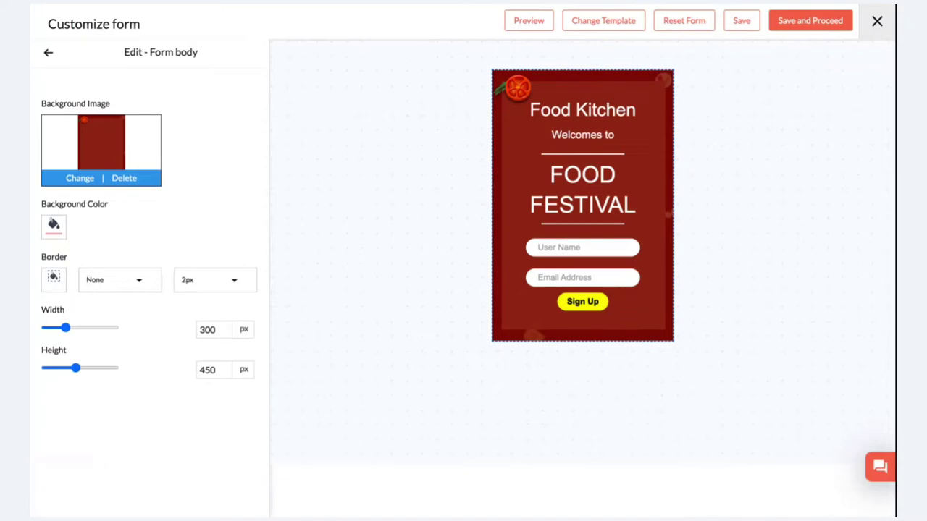
Change the form's "Food Kitchen" heading text to "Zylker Food"
{"action": "left_click", "coordinate": [582, 110]}
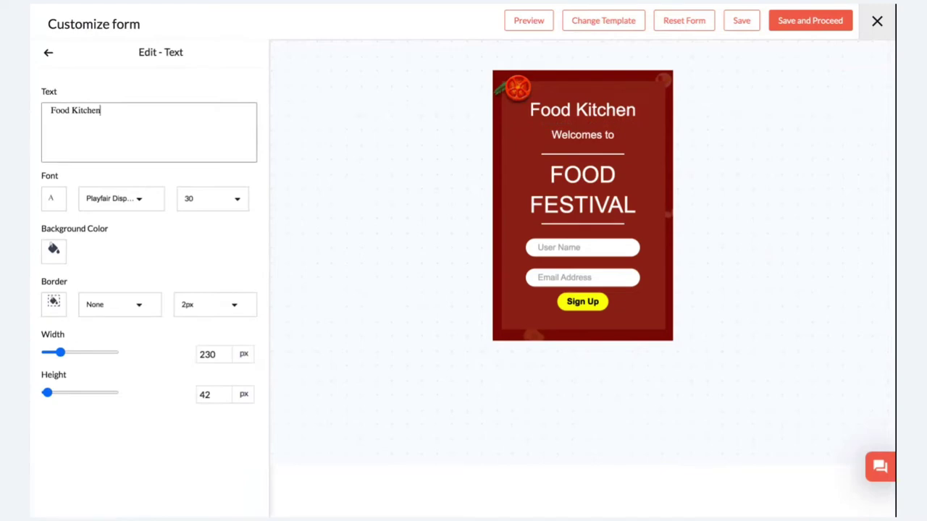
{"action": "key", "text": "ctrl+a"}
{"action": "key", "text": "BackSpace"}
{"action": "type", "text": "Zylke"}
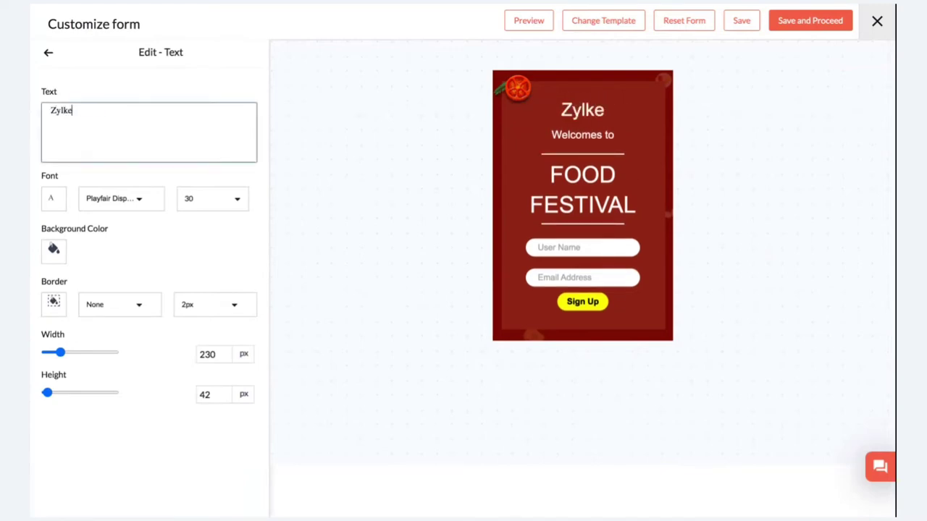
{"action": "type", "text": "r Food"}
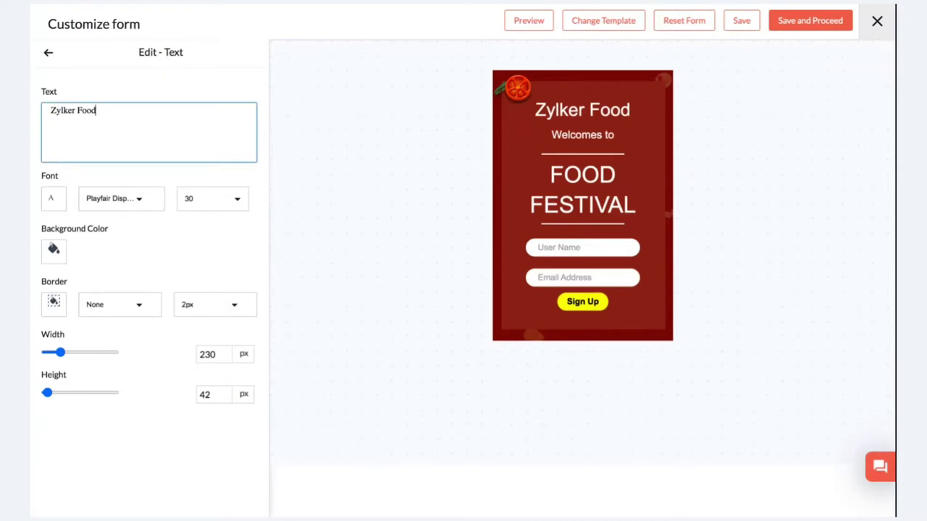
{"action": "key", "text": "Escape"}
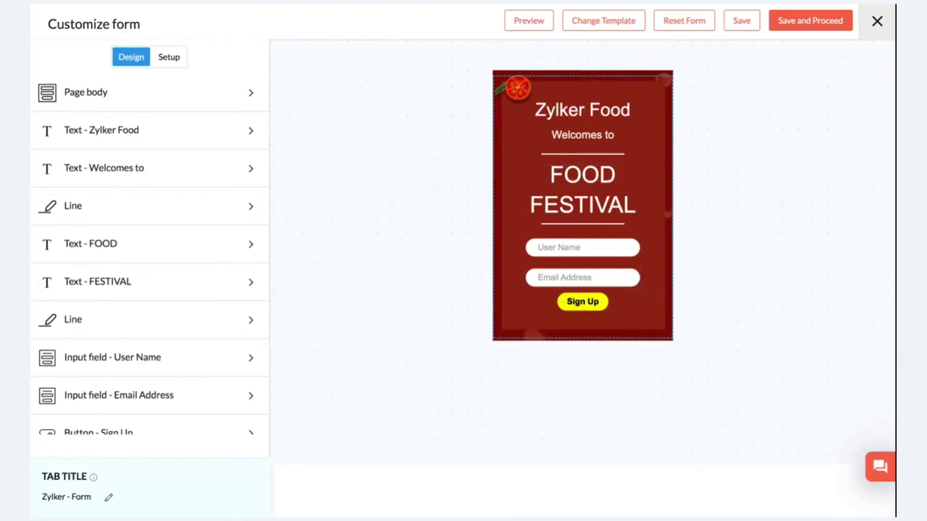
Review the form's design elements and disable the Name Field in the form setup
{"action": "scroll", "coordinate": [145, 302], "scroll_direction": "down", "scroll_amount": 2}
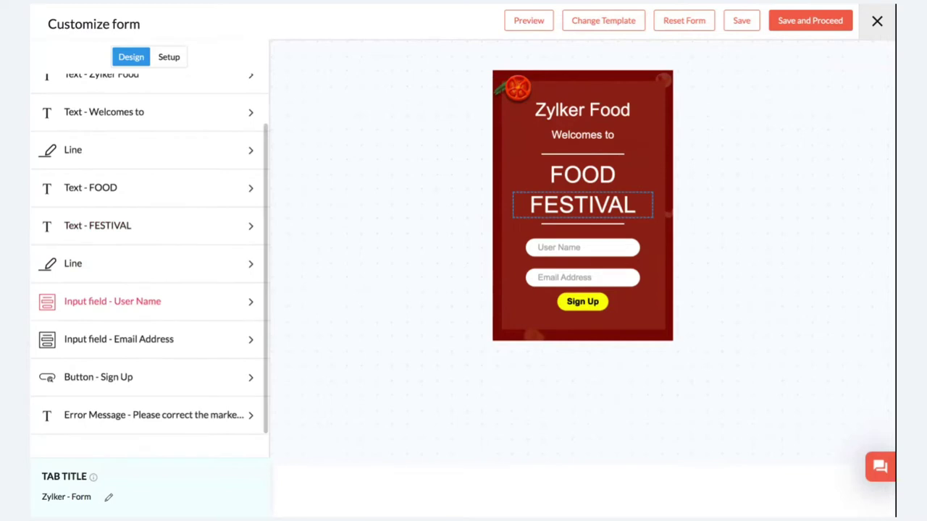
{"action": "scroll", "coordinate": [145, 253], "scroll_direction": "up", "scroll_amount": 2}
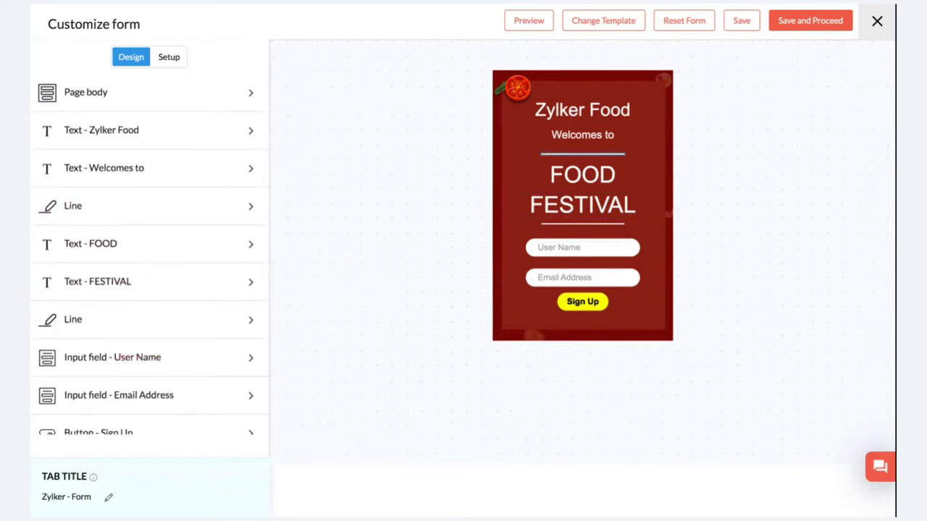
{"action": "left_click", "coordinate": [169, 57]}
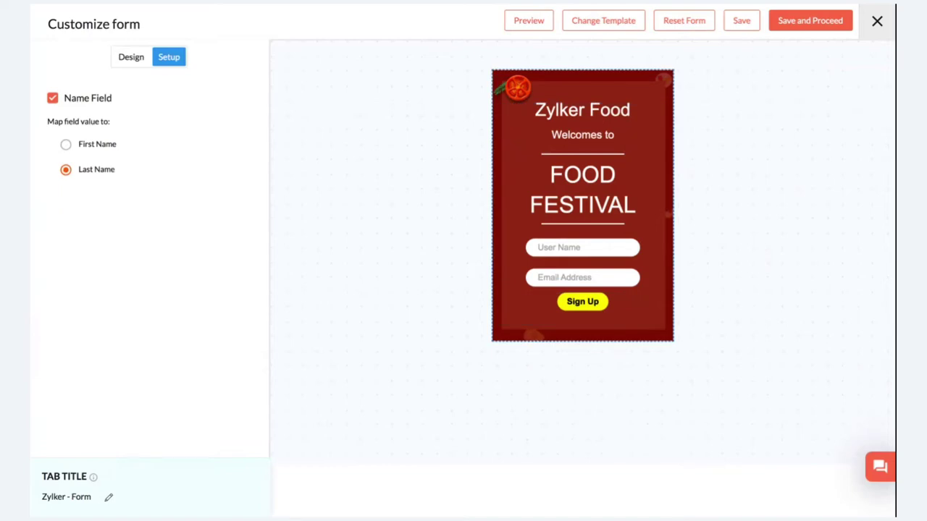
{"action": "left_click", "coordinate": [52, 98]}
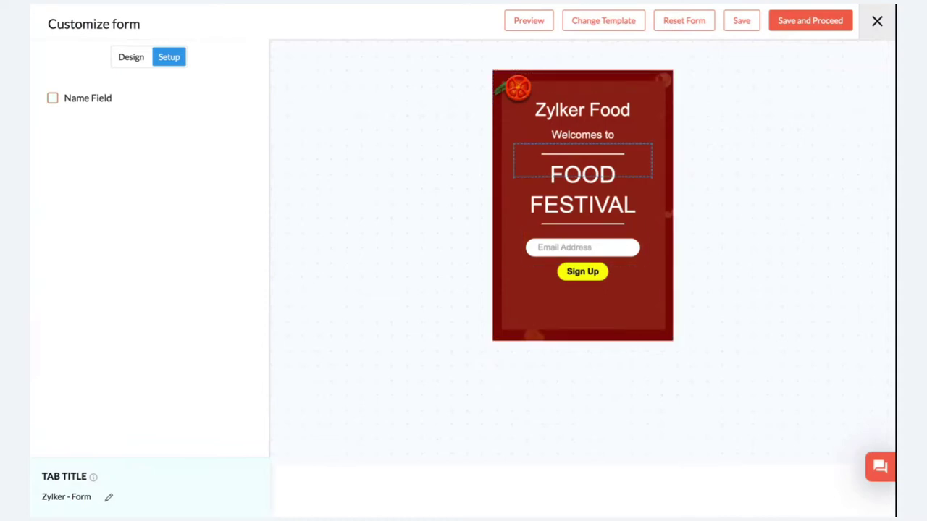
Close the form editor without saving the changes and create a new signup form, opening its template gallery
{"action": "left_click", "coordinate": [877, 21]}
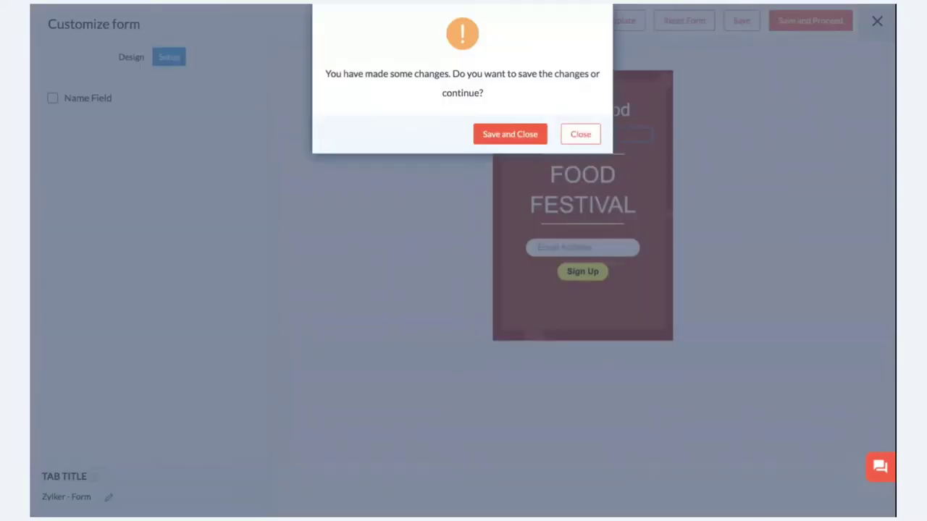
{"action": "left_click", "coordinate": [580, 133]}
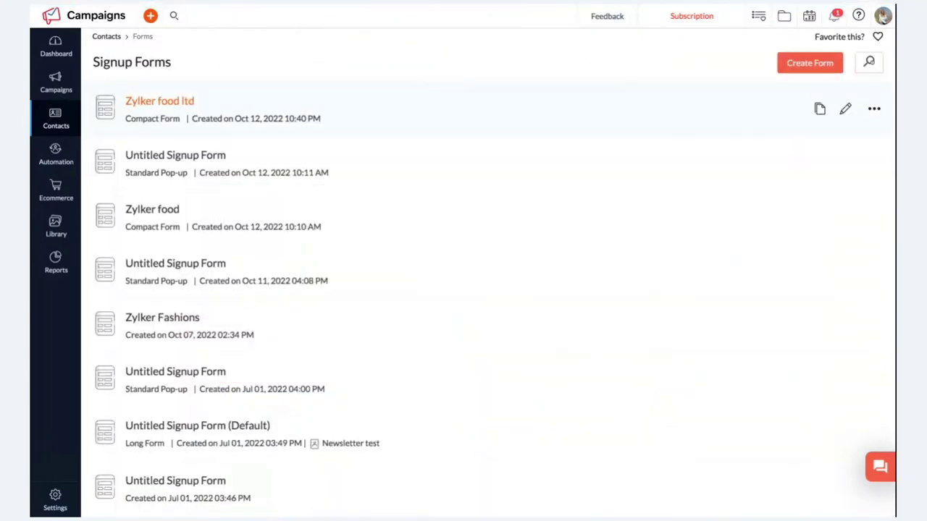
{"action": "left_click", "coordinate": [810, 62]}
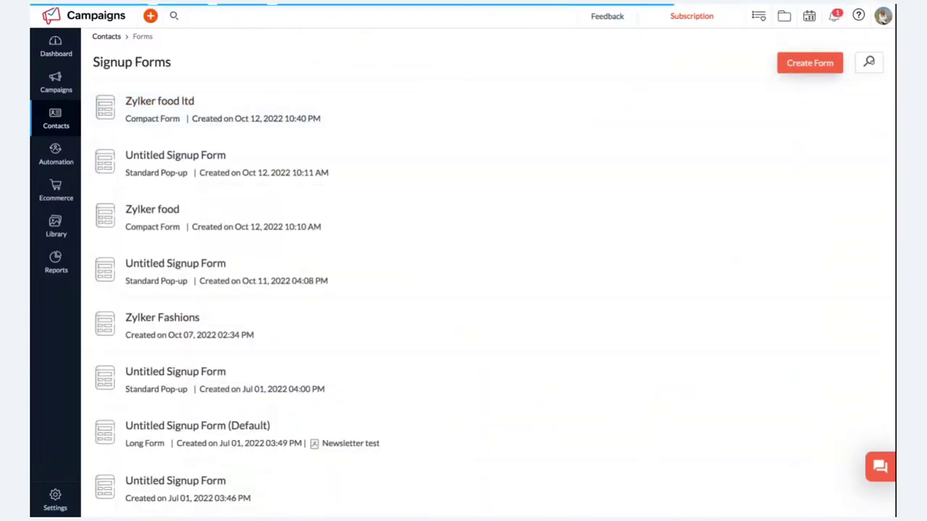
{"action": "left_click", "coordinate": [286, 315]}
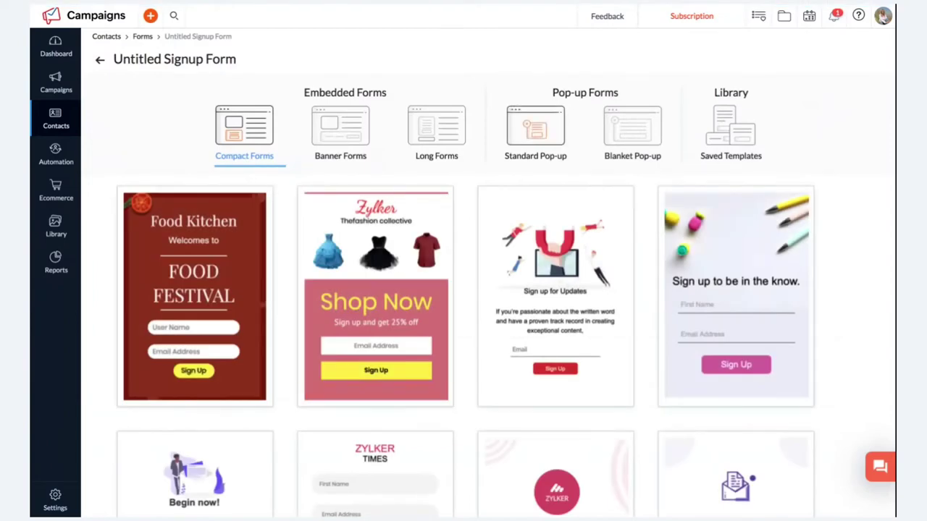
Use the Standard Pop-up template with the letter A and pencil jar for the new form, and show its design elements
{"action": "left_click", "coordinate": [535, 129]}
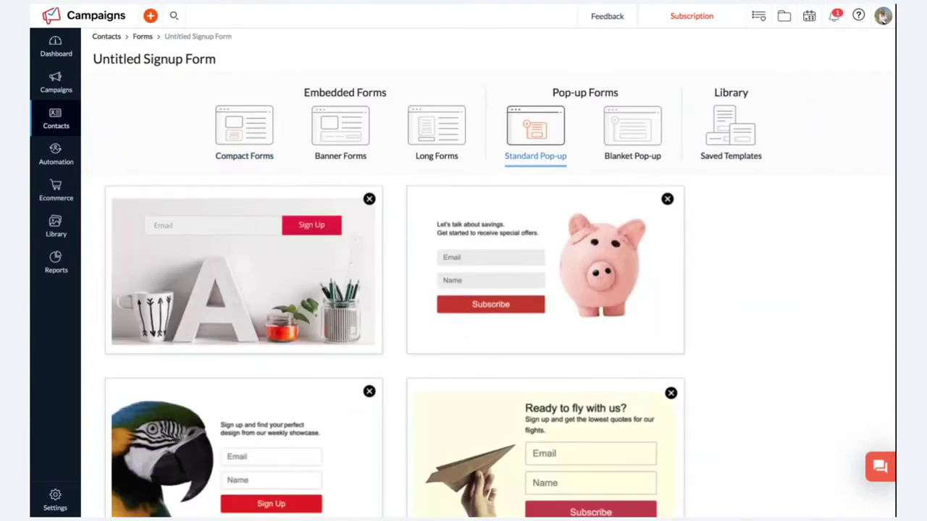
{"action": "mouse_move", "coordinate": [240, 304]}
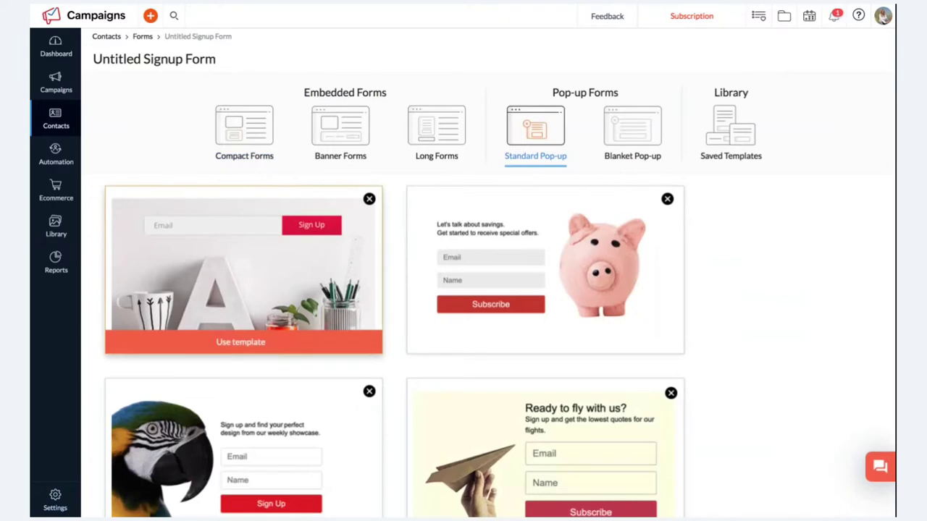
{"action": "left_click", "coordinate": [240, 341]}
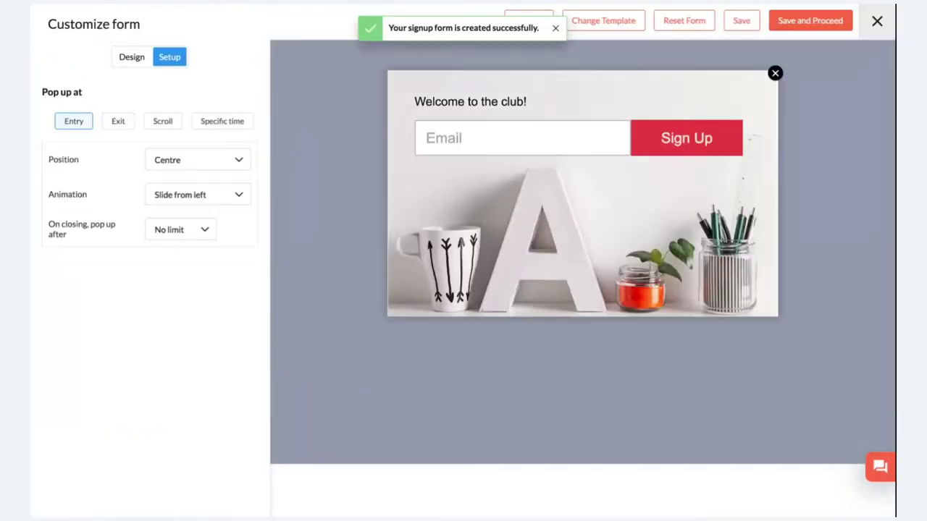
{"action": "left_click", "coordinate": [132, 56]}
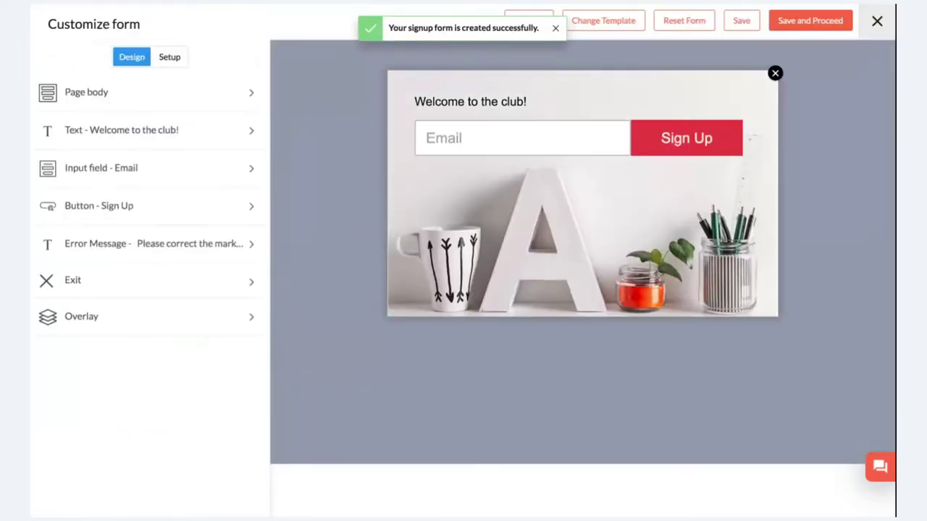
Examine the pop-up form's page body and submit error message design settings, returning to the element list after each
{"action": "left_click", "coordinate": [86, 91]}
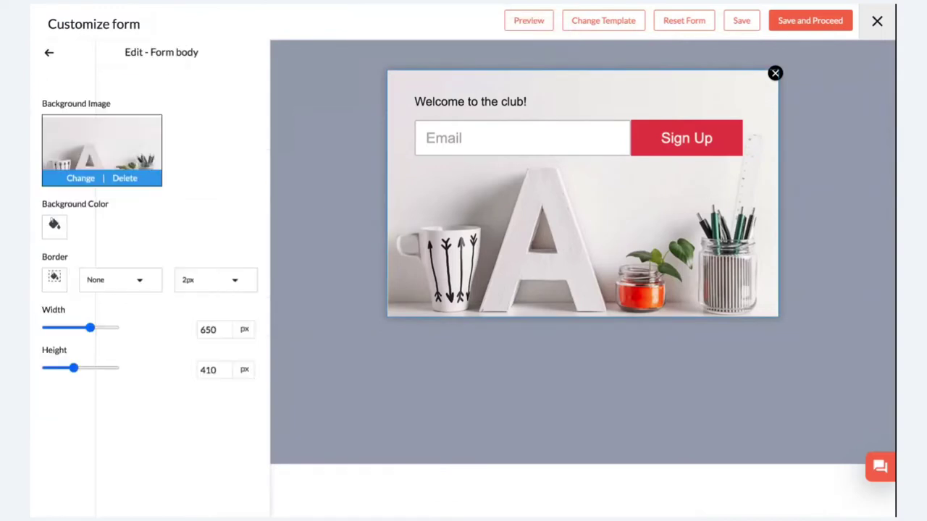
{"action": "left_click", "coordinate": [56, 52]}
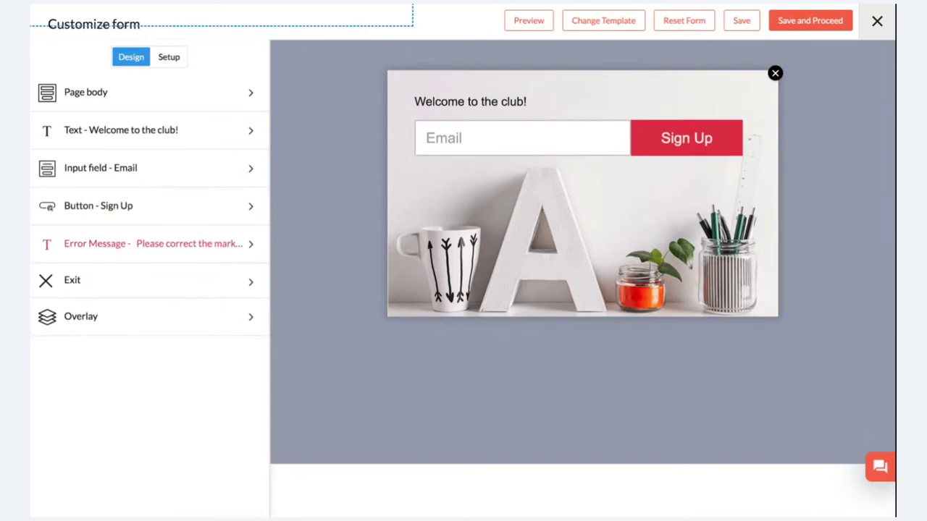
{"action": "left_click", "coordinate": [152, 244]}
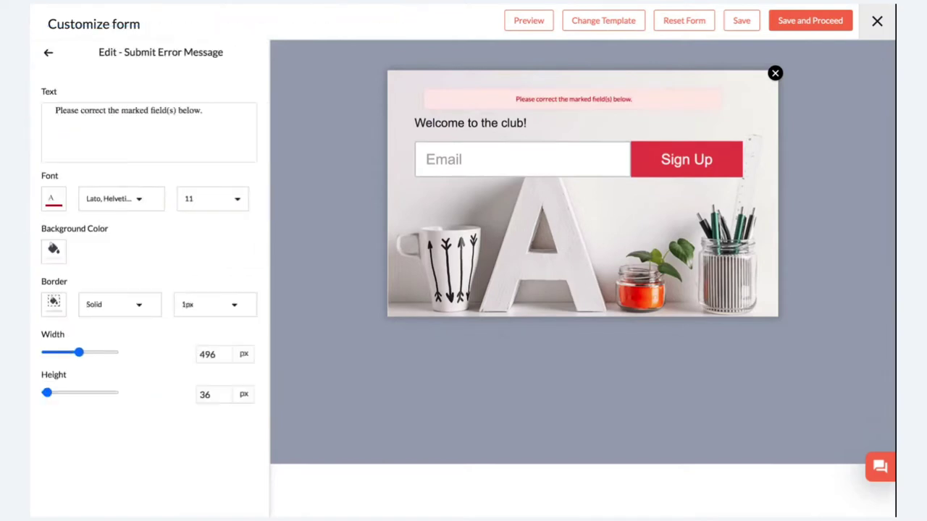
{"action": "left_click", "coordinate": [48, 52]}
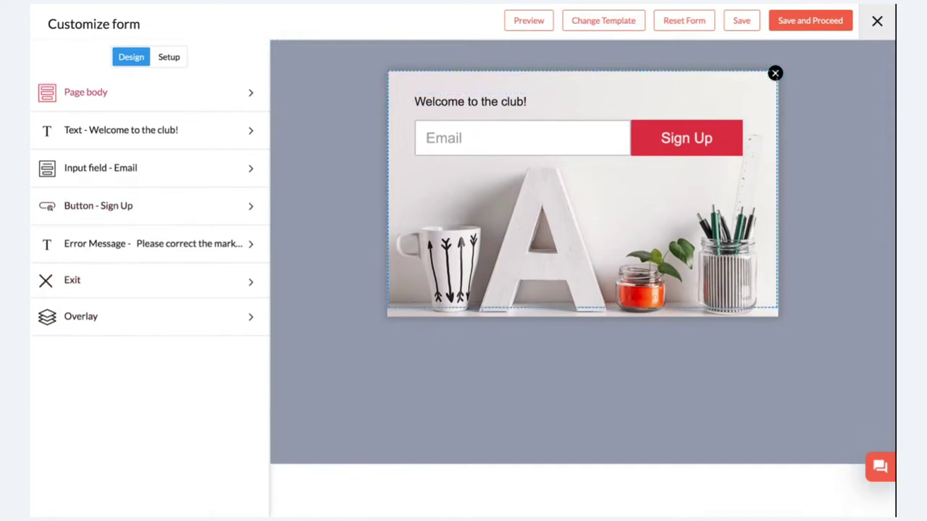
Open the pop-up form's setup and choose Bottom left as the position for the pop-up at entry
{"action": "left_click", "coordinate": [169, 56]}
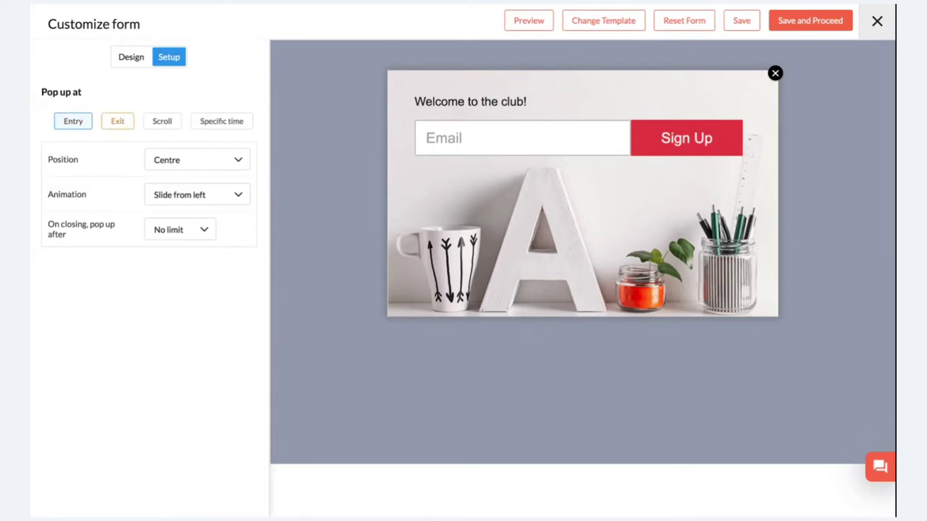
{"action": "left_click", "coordinate": [117, 121]}
{"action": "left_click", "coordinate": [117, 121]}
{"action": "left_click", "coordinate": [197, 161]}
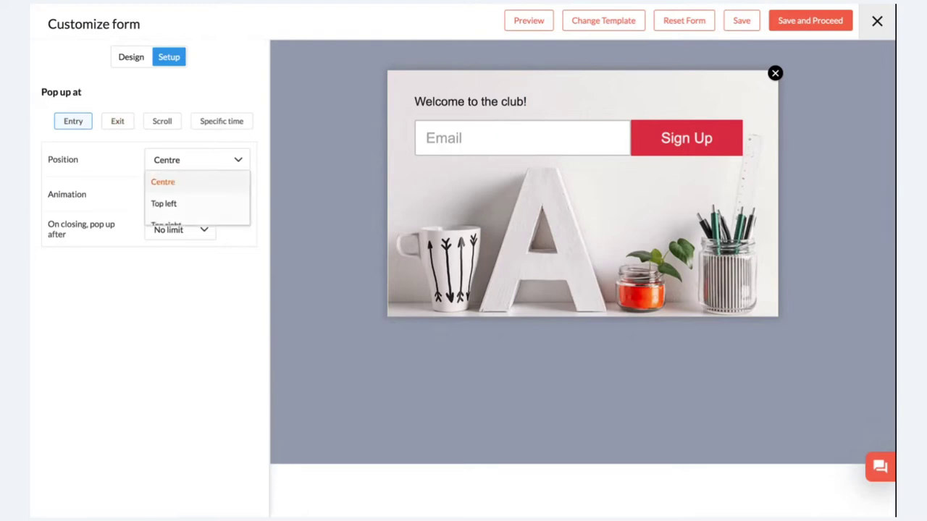
{"action": "key", "text": "Down"}
{"action": "key", "text": "Down"}
{"action": "key", "text": "Down"}
{"action": "key", "text": "Down"}
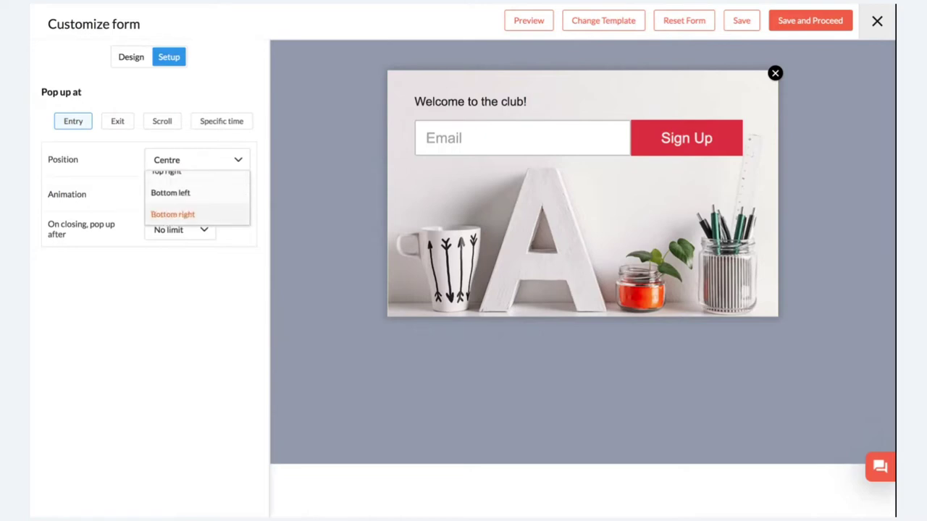
{"action": "key", "text": "Up"}
{"action": "key", "text": "Return"}
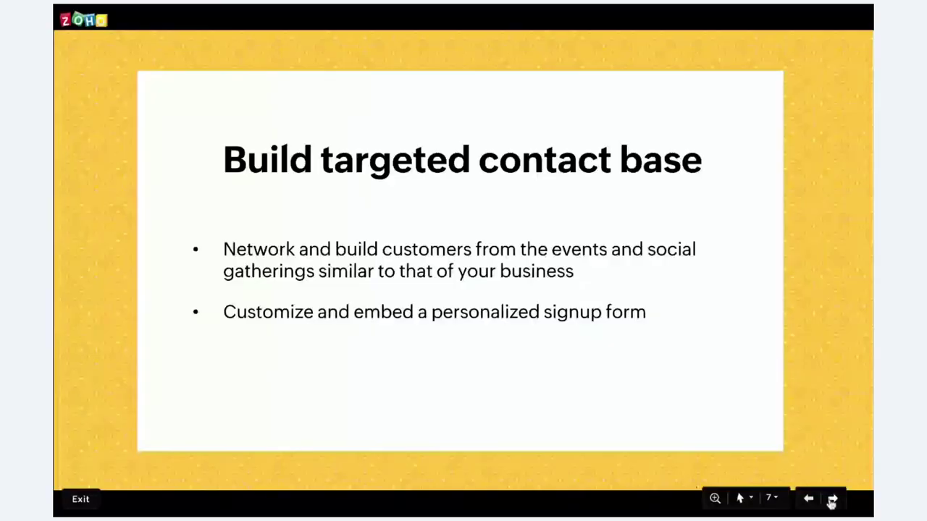
{"action": "left_click", "coordinate": [832, 500]}
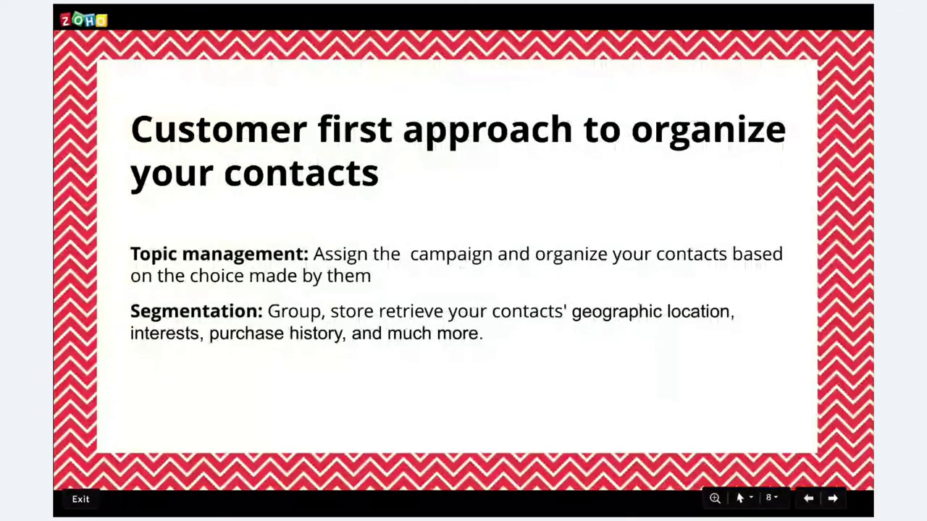
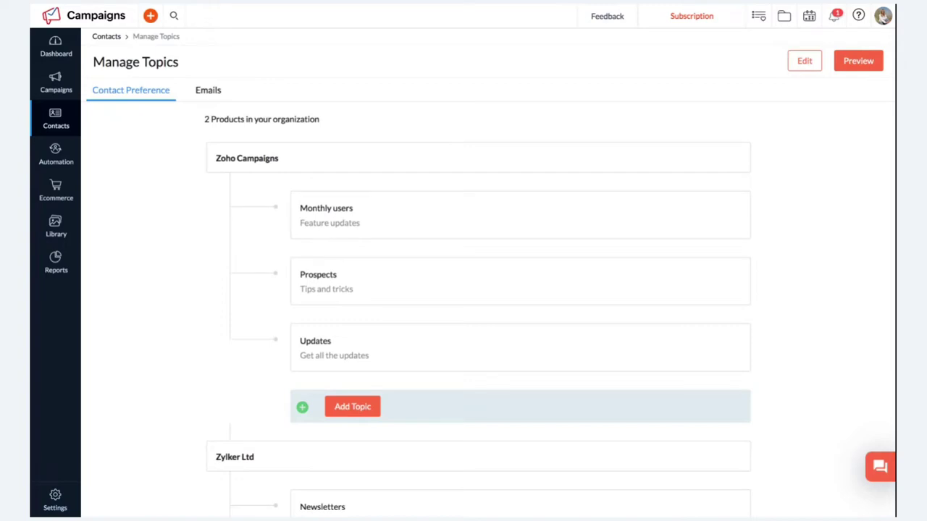
Examine the organization's products and their topics under the contact preferences in Manage Topics
{"action": "scroll", "coordinate": [519, 281], "scroll_direction": "down", "scroll_amount": 2}
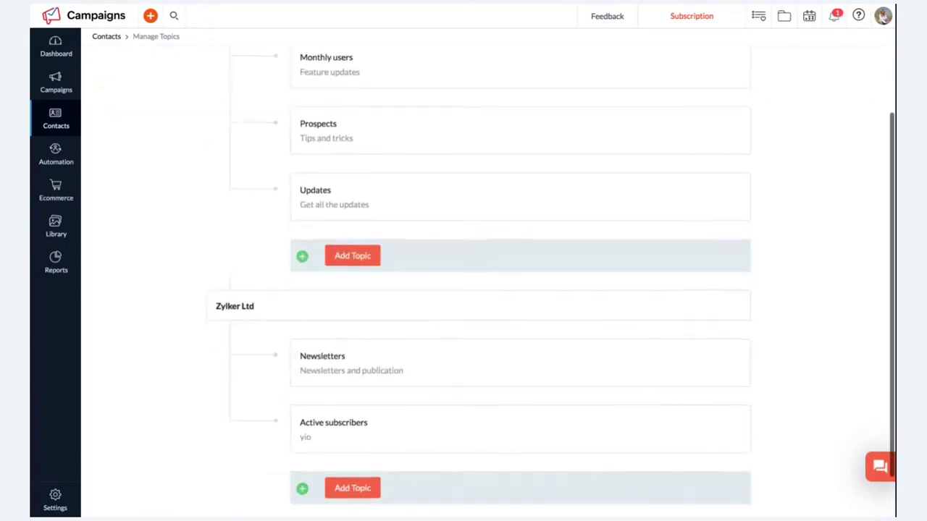
{"action": "scroll", "coordinate": [520, 281], "scroll_direction": "down", "scroll_amount": 1}
{"action": "scroll", "coordinate": [520, 281], "scroll_direction": "up", "scroll_amount": 3}
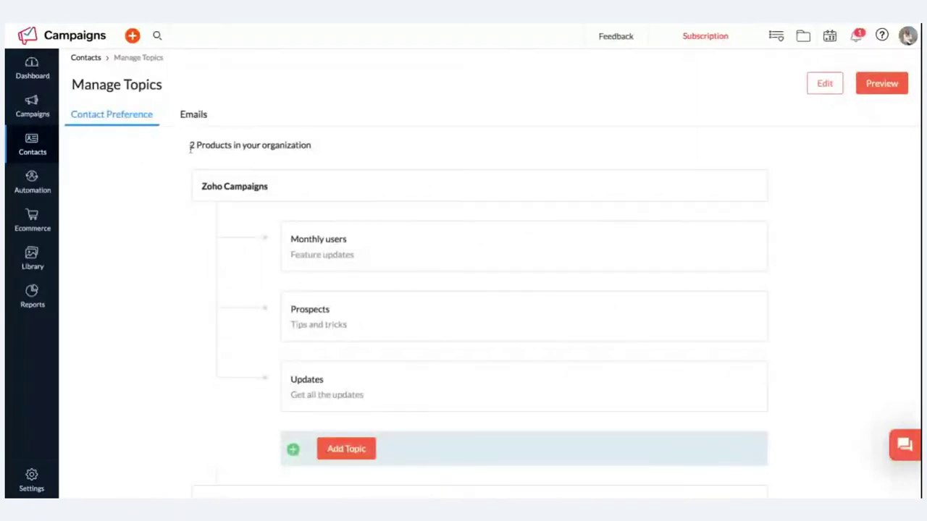
{"action": "scroll", "coordinate": [237, 127], "scroll_direction": "down", "scroll_amount": 2}
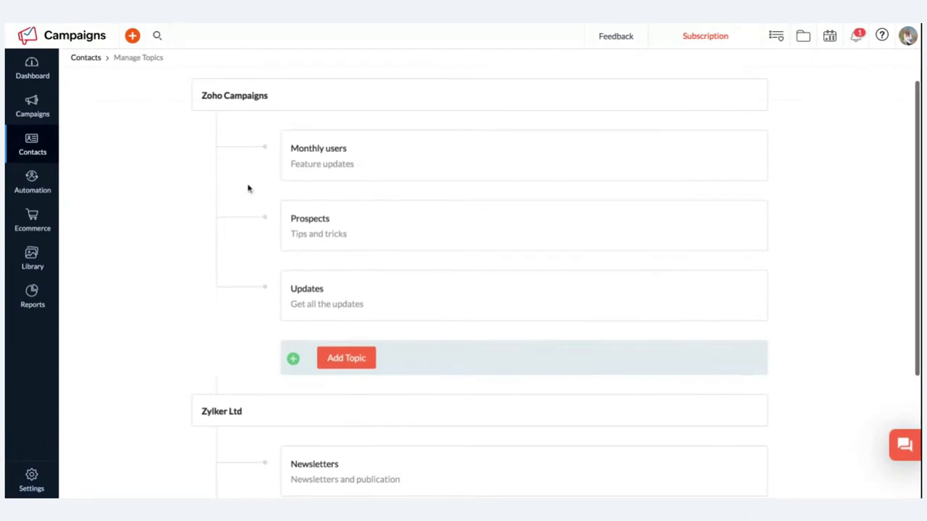
{"action": "scroll", "coordinate": [248, 188], "scroll_direction": "down", "scroll_amount": 1}
{"action": "scroll", "coordinate": [249, 189], "scroll_direction": "up", "scroll_amount": 2}
{"action": "scroll", "coordinate": [248, 189], "scroll_direction": "up", "scroll_amount": 1}
{"action": "scroll", "coordinate": [248, 188], "scroll_direction": "down", "scroll_amount": 4}
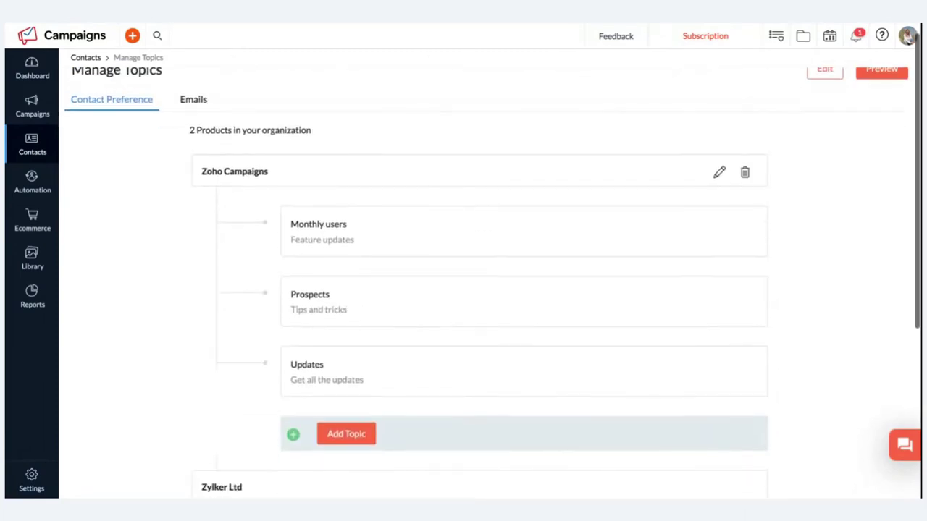
{"action": "scroll", "coordinate": [248, 189], "scroll_direction": "up", "scroll_amount": 2}
{"action": "scroll", "coordinate": [248, 188], "scroll_direction": "down", "scroll_amount": 2}
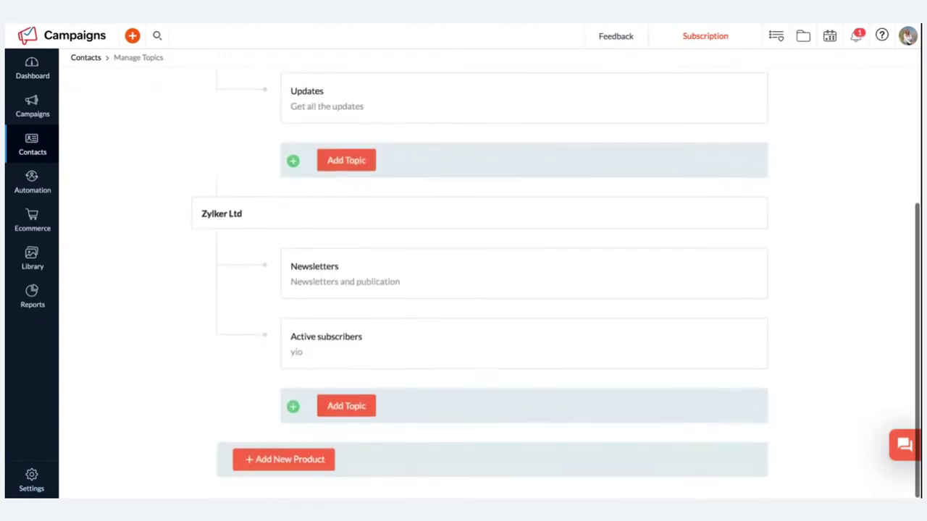
Add a new product named "Zylker Food Ltd" with the description "Holiday food catering services" and save it
{"action": "left_click", "coordinate": [288, 463]}
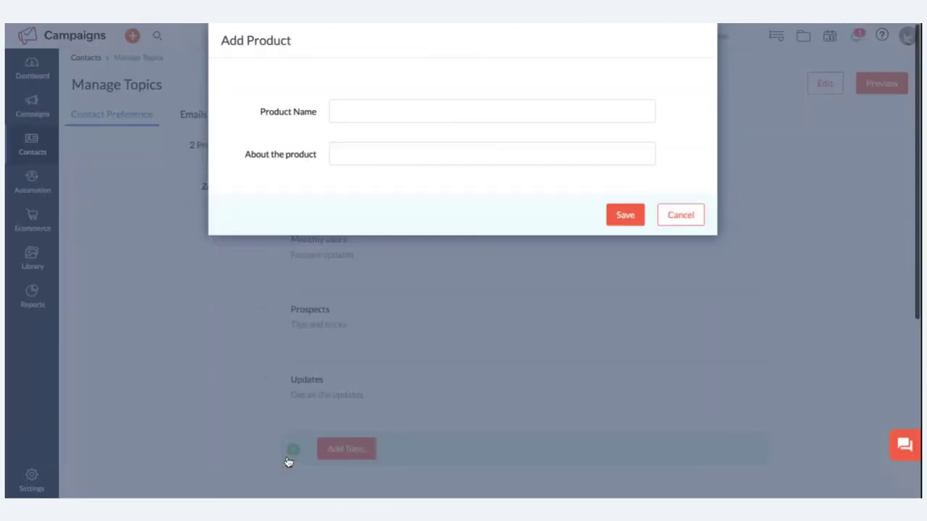
{"action": "left_click", "coordinate": [459, 105]}
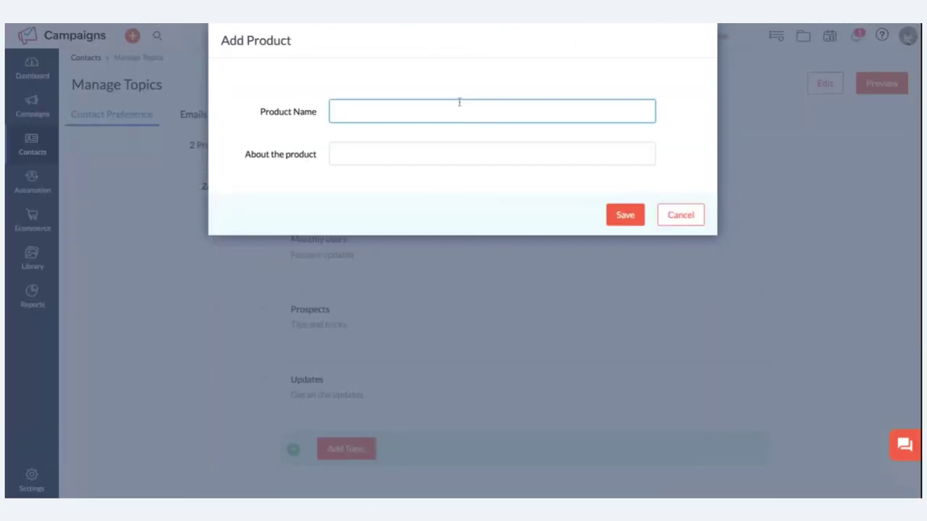
{"action": "type", "text": "Zylker Food Ltd"}
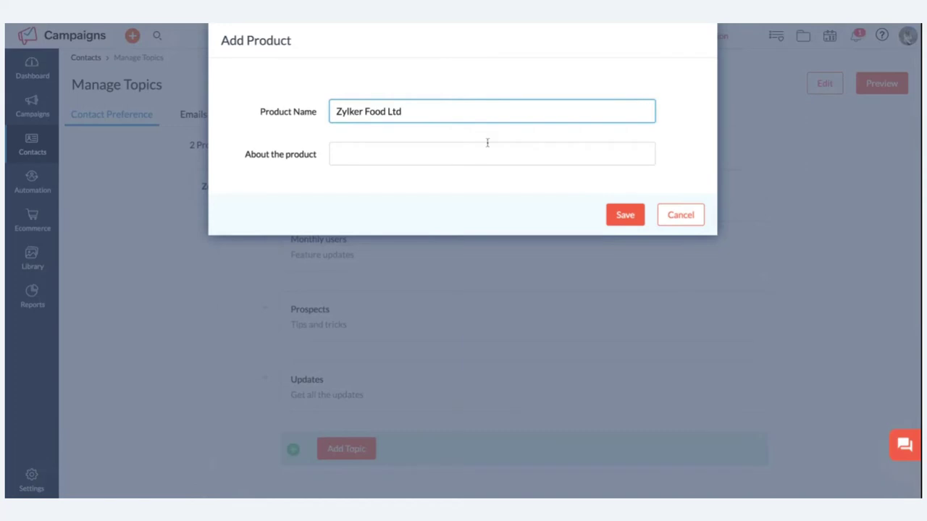
{"action": "left_click", "coordinate": [496, 163]}
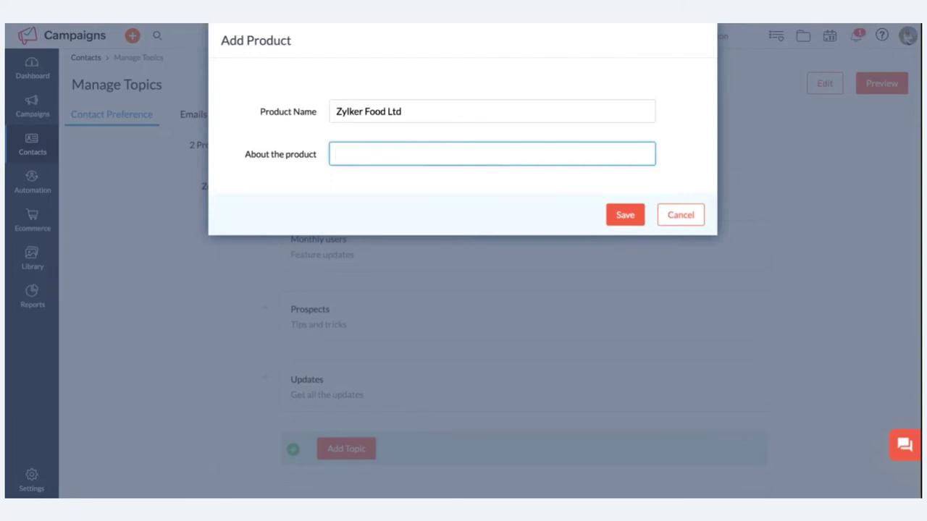
{"action": "type", "text": "Holiday food catering s"}
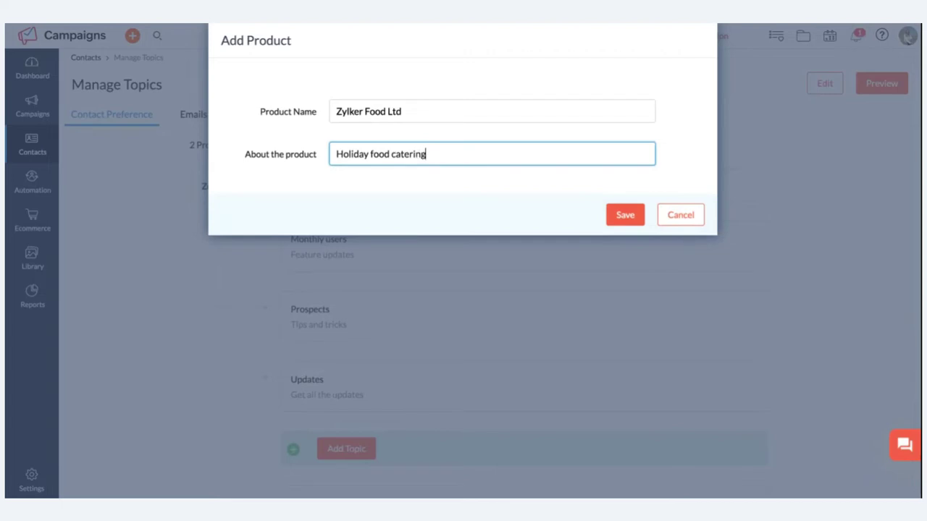
{"action": "type", "text": "ervices"}
{"action": "left_click", "coordinate": [620, 221]}
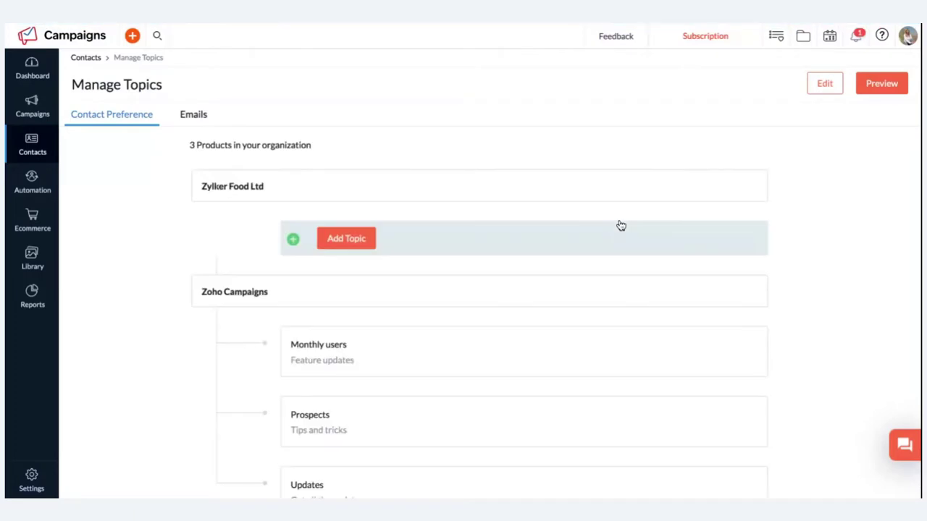
Add a topic named "Monthly newslet" with the description "Discounts and offers" to the Zylker Food Ltd product
{"action": "mouse_move", "coordinate": [282, 202]}
{"action": "left_click", "coordinate": [340, 246]}
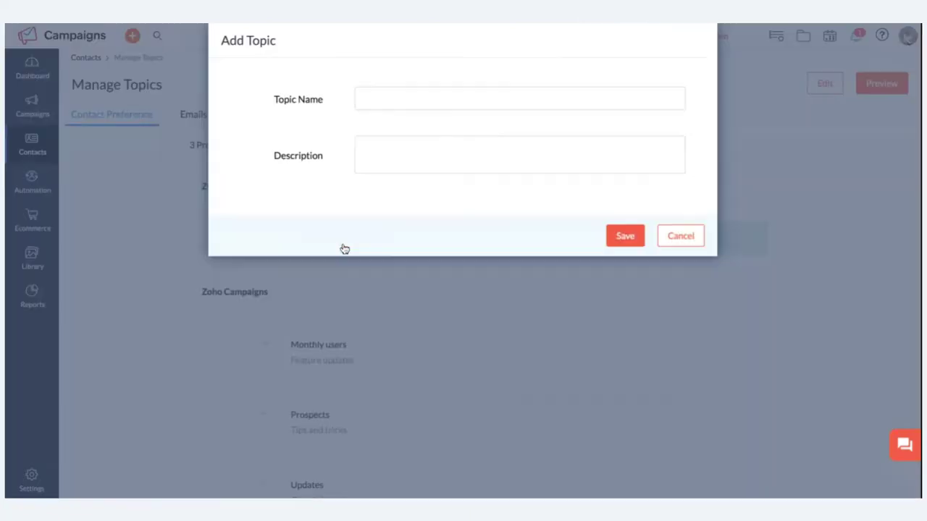
{"action": "left_click", "coordinate": [480, 102]}
{"action": "type", "text": "M"}
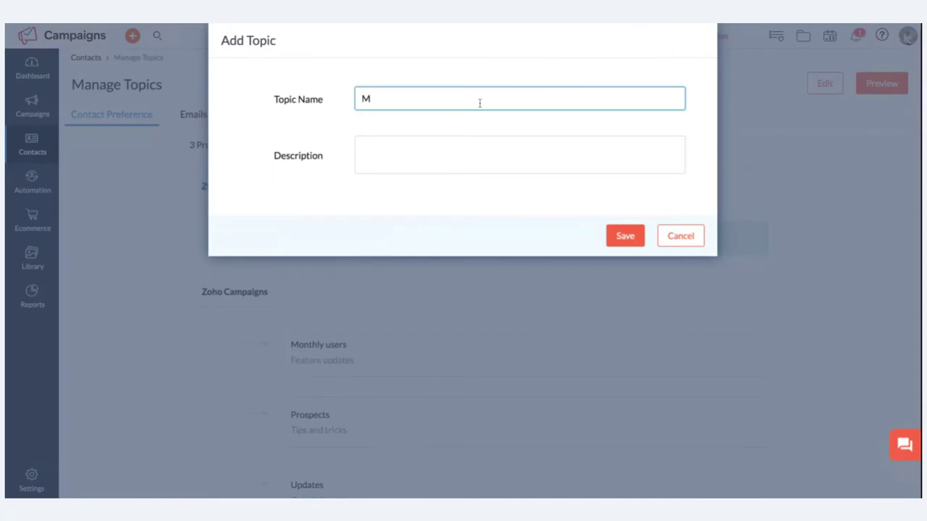
{"action": "type", "text": "onthly newslletrs"}
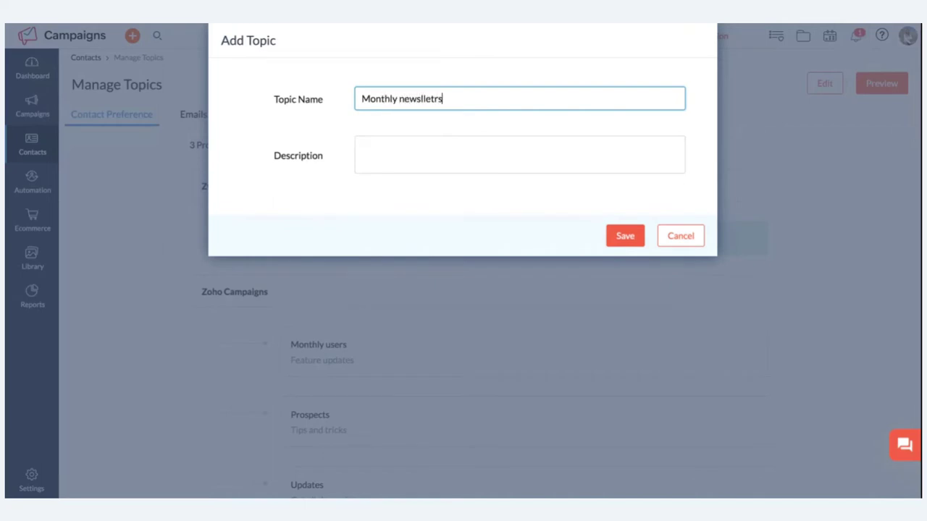
{"action": "left_click", "coordinate": [425, 99]}
{"action": "key", "text": "BackSpace"}
{"action": "key", "text": "BackSpace"}
{"action": "key", "text": "BackSpace"}
{"action": "left_click", "coordinate": [429, 156]}
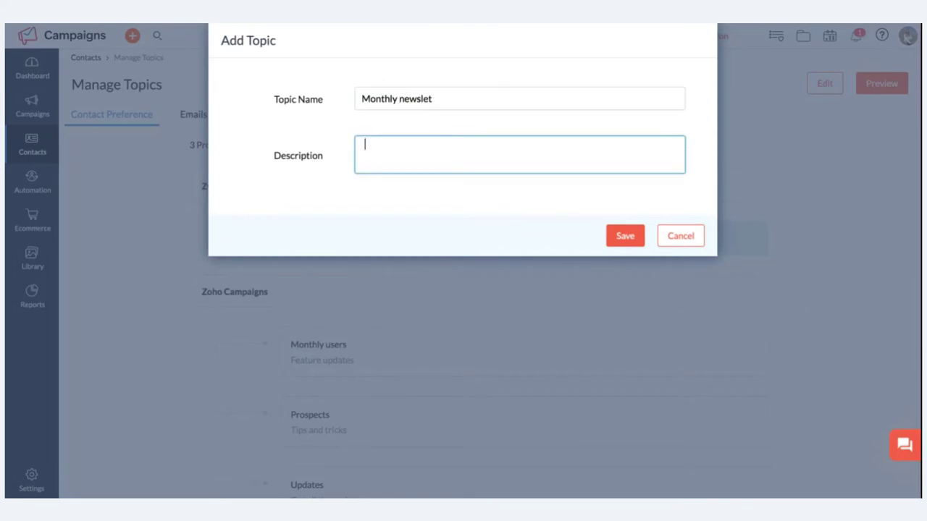
{"action": "type", "text": "Discounts and offers"}
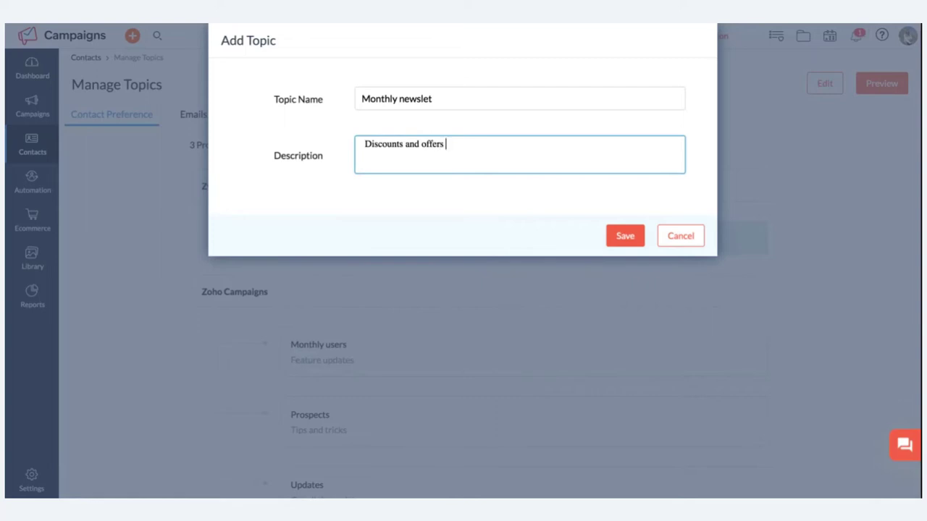
{"action": "left_click", "coordinate": [622, 236]}
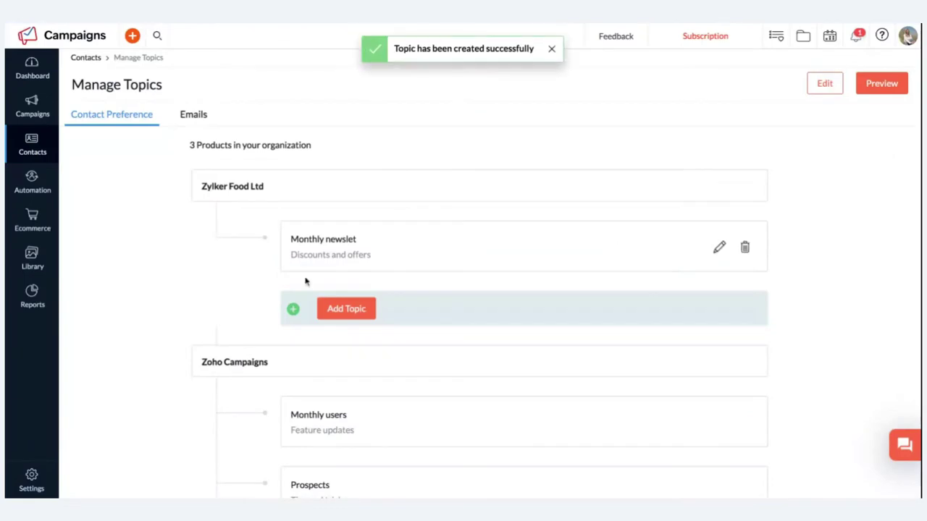
Add a topic named "Holiday season offers" with the description "Discounts on catering services" to the Zylker Food Ltd product
{"action": "left_click", "coordinate": [346, 309]}
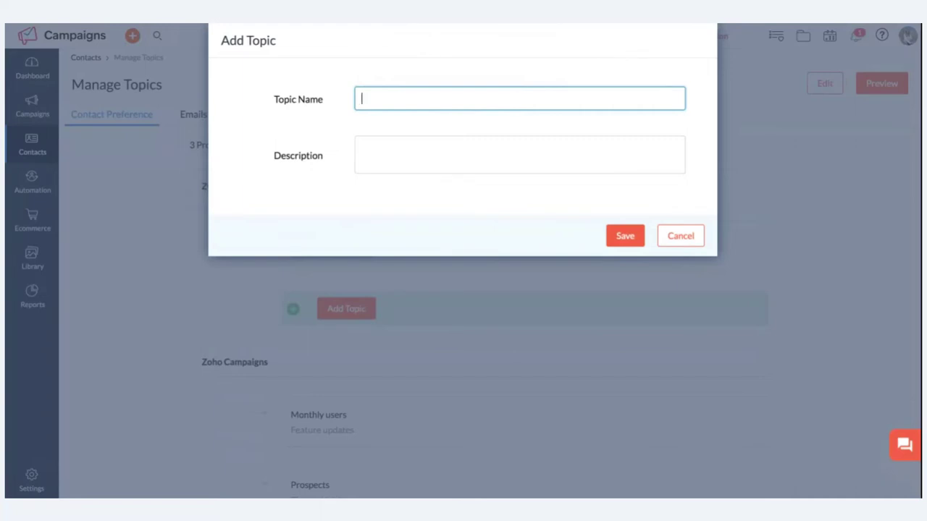
{"action": "type", "text": "Holiday season o"}
{"action": "key", "text": "BackSpace"}
{"action": "type", "text": "o"}
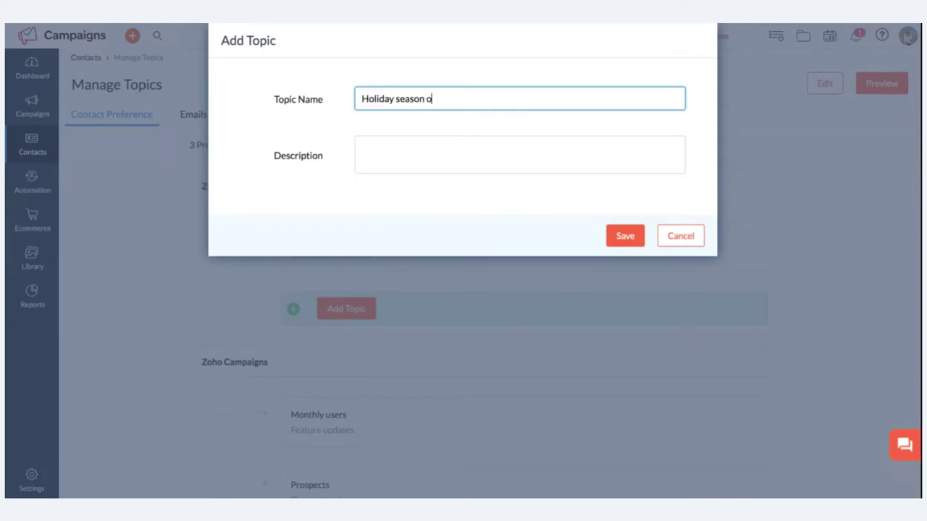
{"action": "type", "text": "ffers"}
{"action": "left_click", "coordinate": [497, 173]}
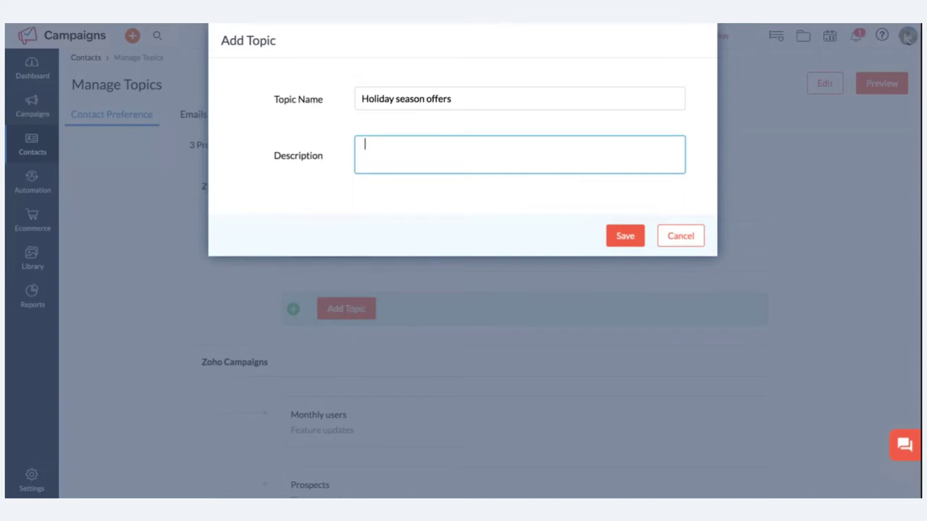
{"action": "type", "text": "Discounts on catering serc"}
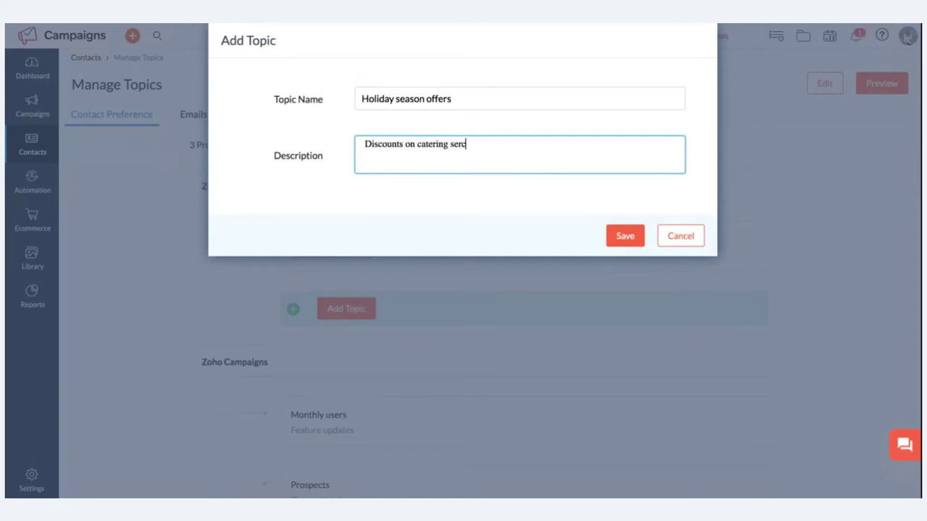
{"action": "key", "text": "BackSpace"}
{"action": "type", "text": "vices"}
{"action": "left_click", "coordinate": [633, 243]}
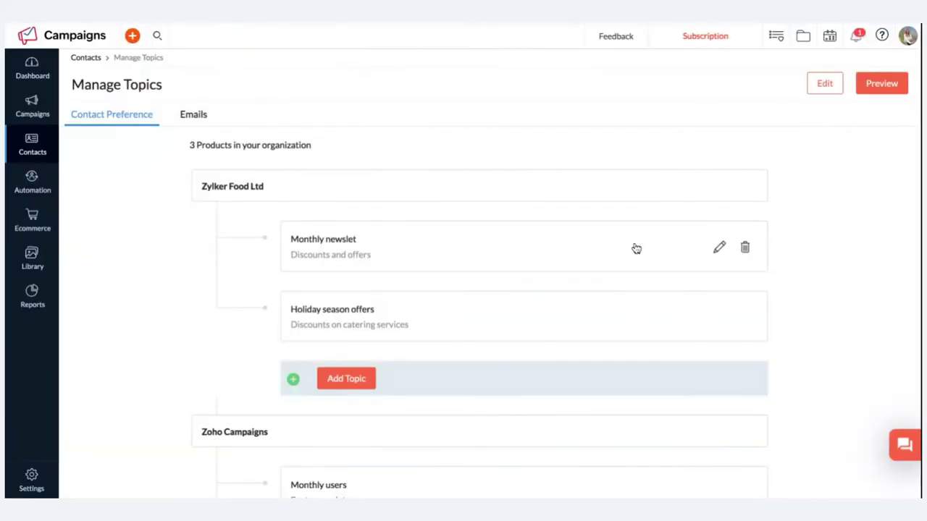
{"action": "scroll", "coordinate": [410, 319], "scroll_direction": "down", "scroll_amount": 1}
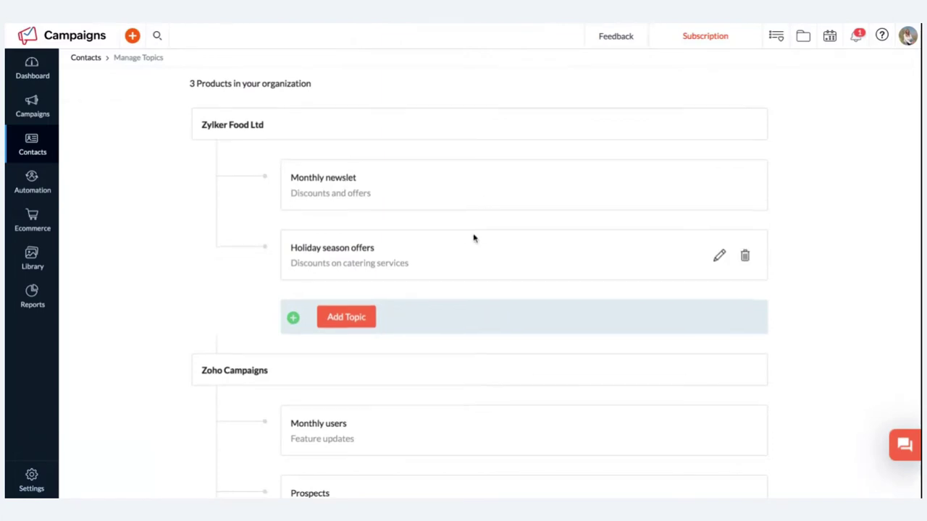
{"action": "scroll", "coordinate": [473, 238], "scroll_direction": "down", "scroll_amount": 2}
{"action": "scroll", "coordinate": [473, 239], "scroll_direction": "down", "scroll_amount": 3}
{"action": "scroll", "coordinate": [473, 238], "scroll_direction": "up", "scroll_amount": 5}
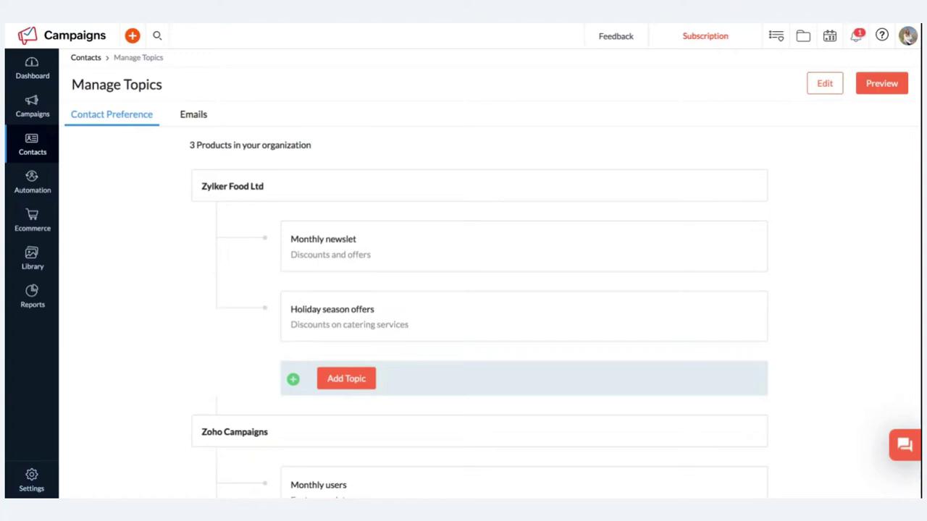
{"action": "scroll", "coordinate": [333, 168], "scroll_direction": "down", "scroll_amount": 1}
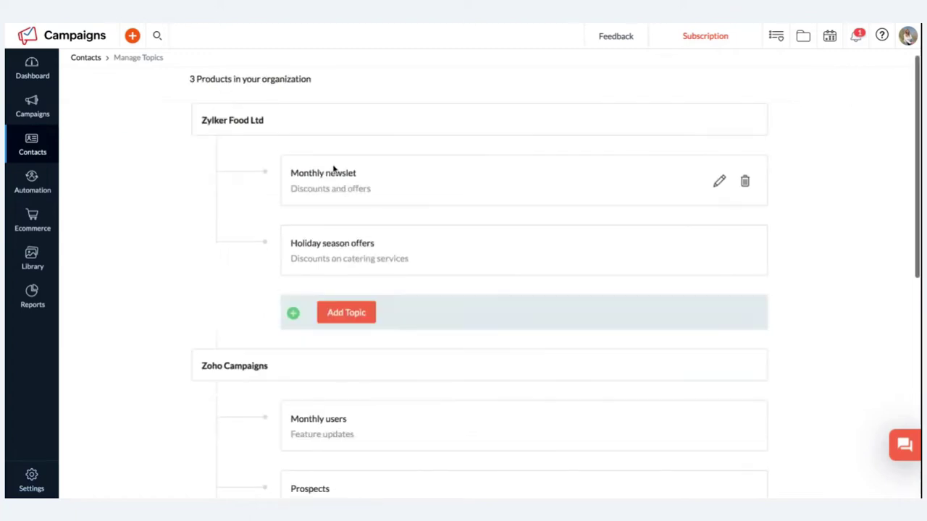
Go to the contact segments and start creating a new segment
{"action": "scroll", "coordinate": [333, 168], "scroll_direction": "up", "scroll_amount": 1}
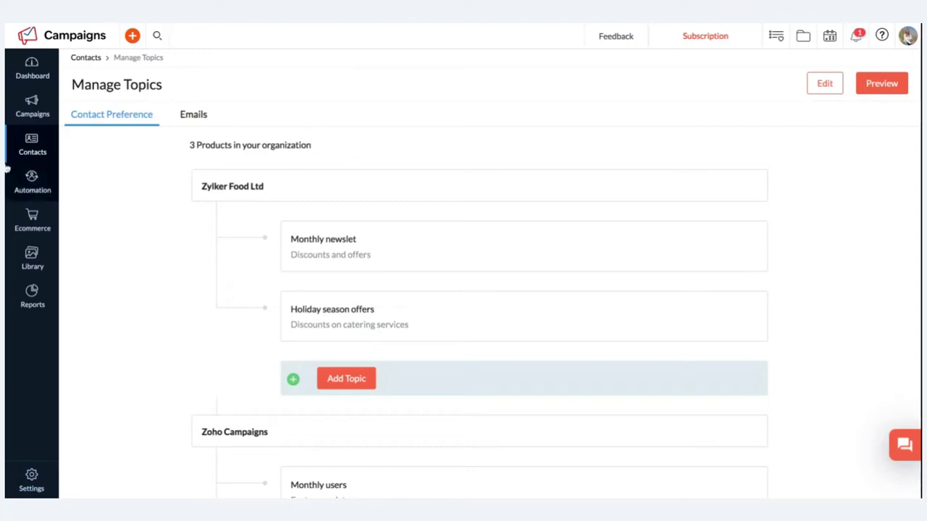
{"action": "mouse_move", "coordinate": [25, 154]}
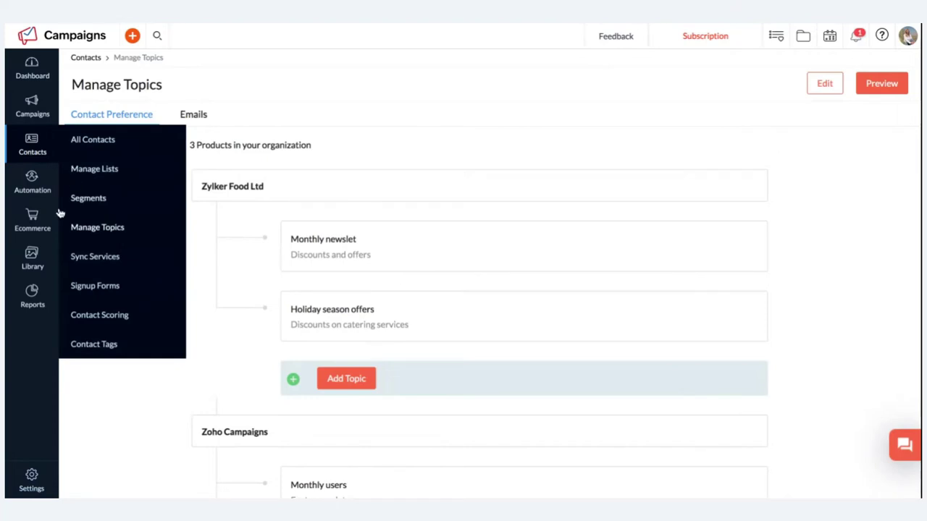
{"action": "left_click", "coordinate": [88, 200]}
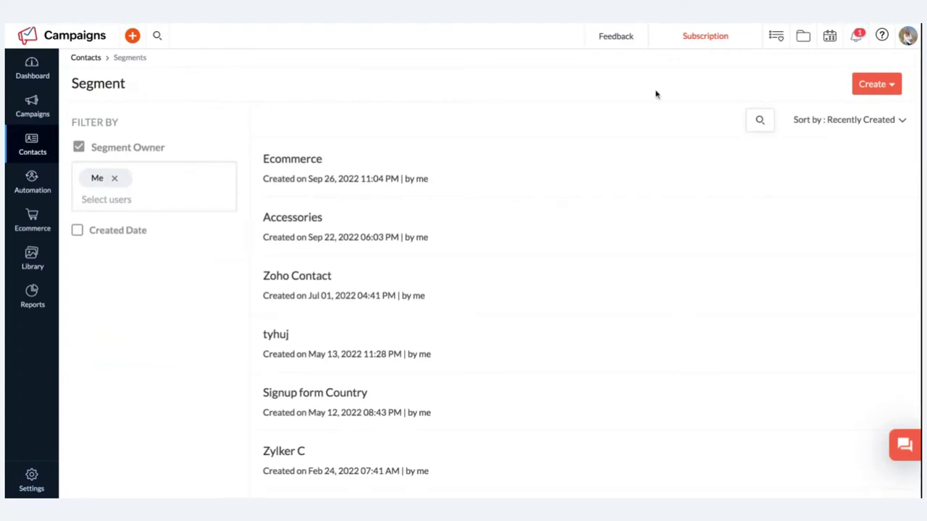
{"action": "left_click", "coordinate": [873, 86]}
{"action": "left_click", "coordinate": [859, 108]}
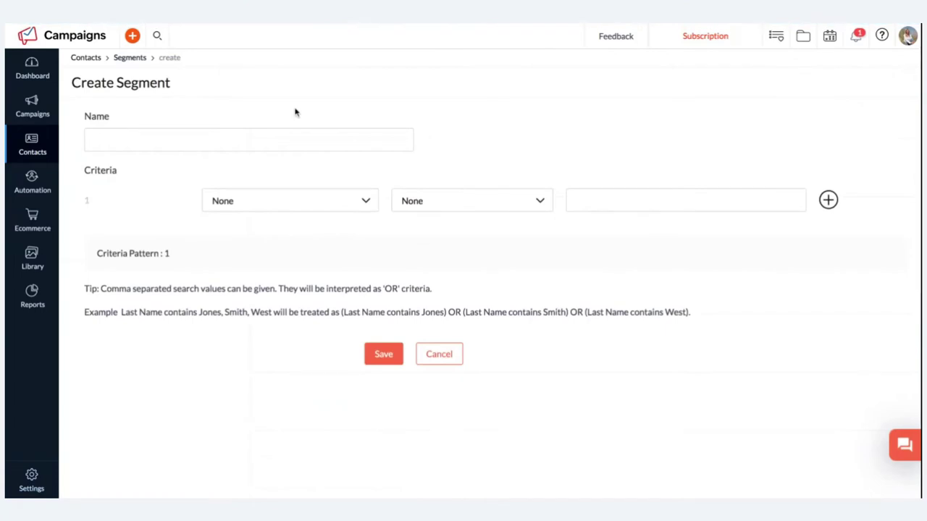
Name the new segment "Zylker Canada"
{"action": "left_click", "coordinate": [258, 141]}
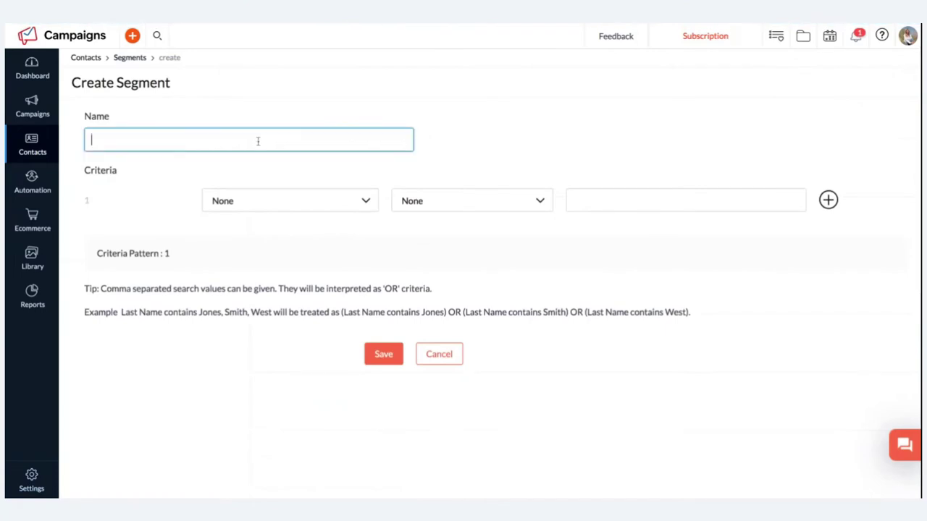
{"action": "type", "text": "Zylker"}
{"action": "type", "text": "C"}
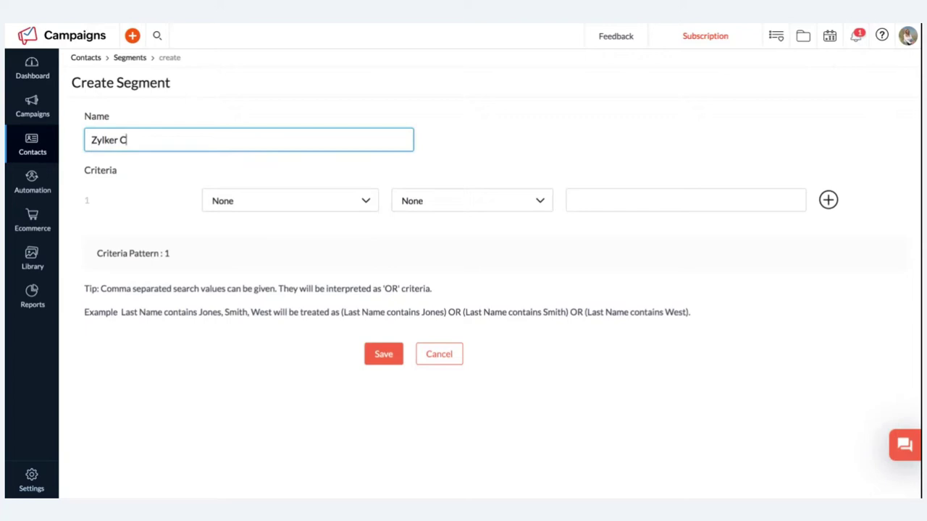
{"action": "key", "text": "BackSpace"}
{"action": "type", "text": "c"}
{"action": "key", "text": "BackSpace"}
{"action": "type", "text": "CA"}
{"action": "key", "text": "BackSpace"}
{"action": "type", "text": "anada"}
Set the segment's first criterion to Country is Canada
{"action": "left_click", "coordinate": [357, 207]}
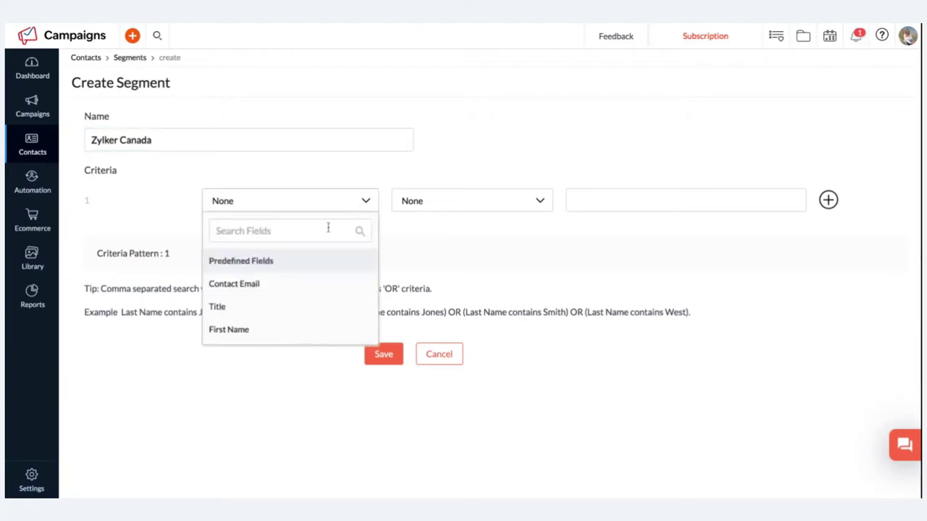
{"action": "scroll", "coordinate": [299, 318], "scroll_direction": "down", "scroll_amount": 1}
{"action": "scroll", "coordinate": [300, 318], "scroll_direction": "down", "scroll_amount": 2}
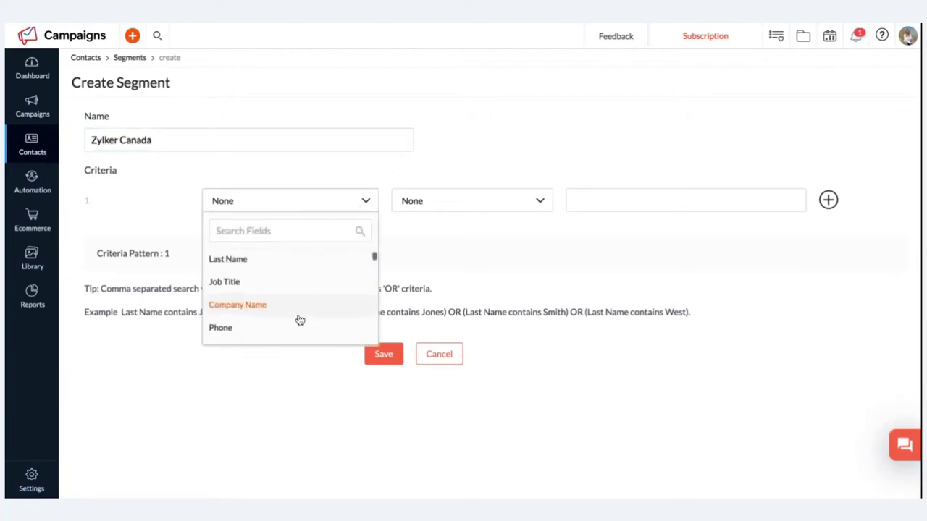
{"action": "scroll", "coordinate": [300, 312], "scroll_direction": "down", "scroll_amount": 3}
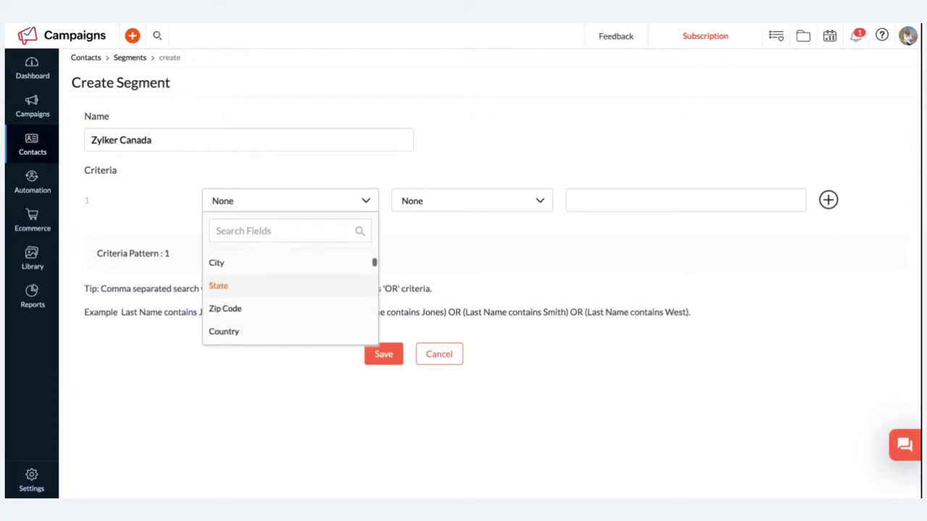
{"action": "left_click", "coordinate": [293, 332]}
{"action": "left_click", "coordinate": [474, 201]}
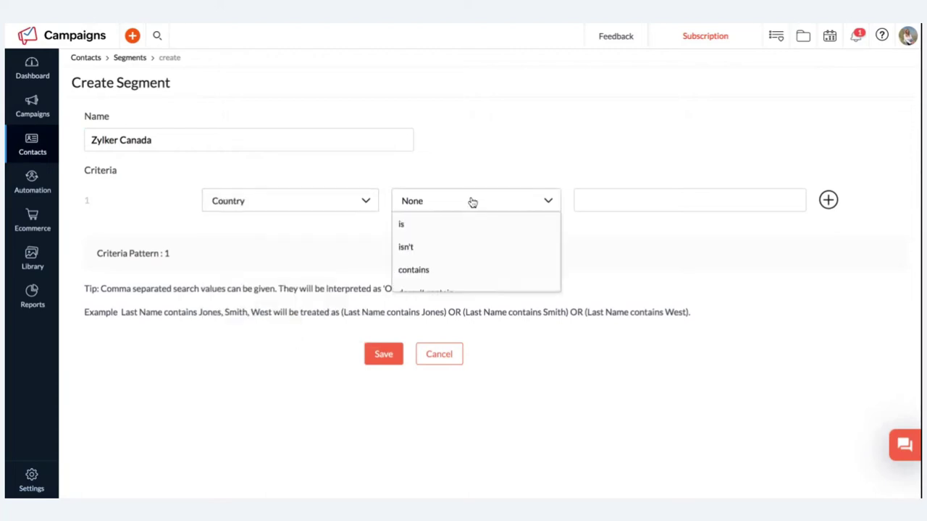
{"action": "left_click", "coordinate": [464, 222]}
{"action": "left_click", "coordinate": [612, 196]}
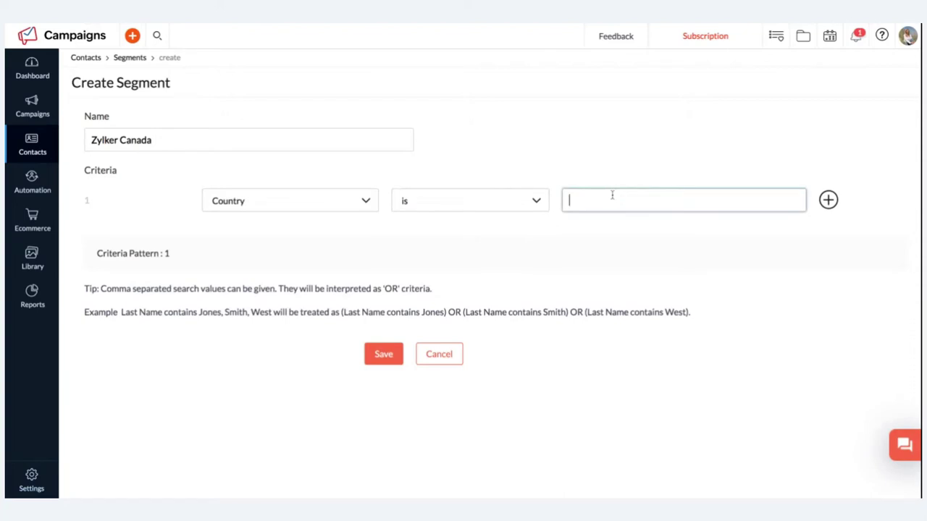
{"action": "type", "text": "Cana"}
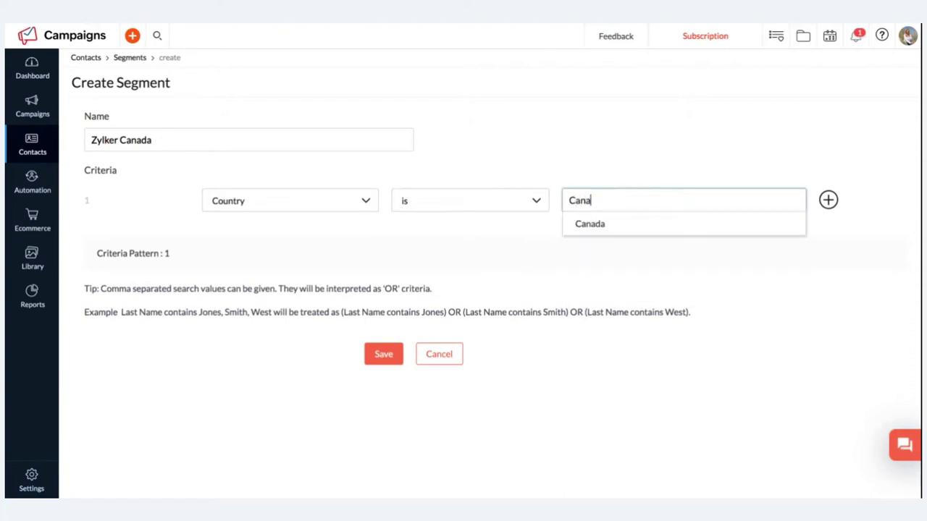
{"action": "left_click", "coordinate": [607, 223]}
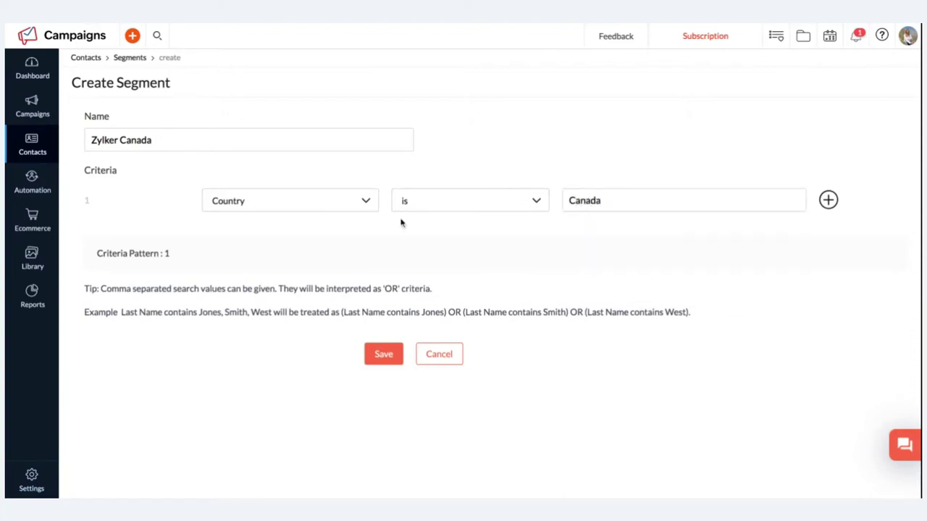
Add a second criterion, Country is India, joined to the first with "and"
{"action": "left_click", "coordinate": [829, 201]}
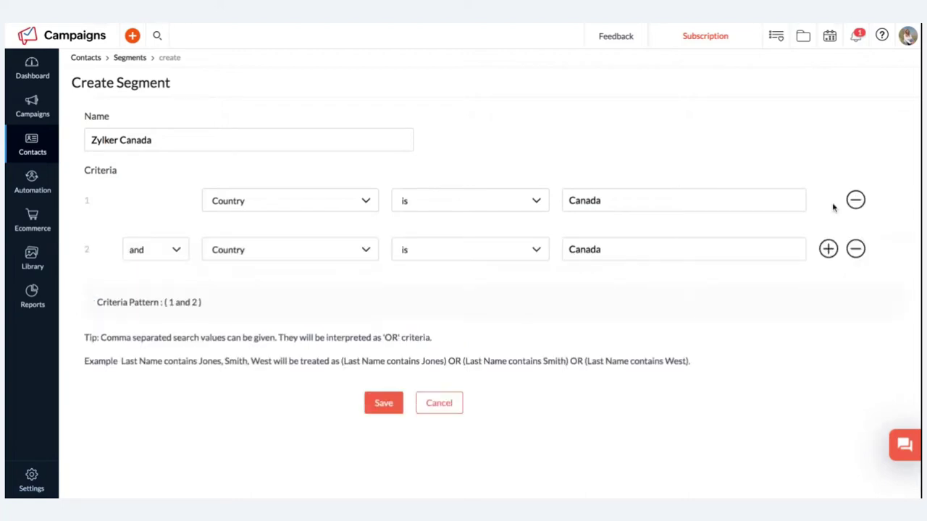
{"action": "double_click", "coordinate": [627, 252]}
{"action": "key", "text": "BackSpace"}
{"action": "type", "text": "In"}
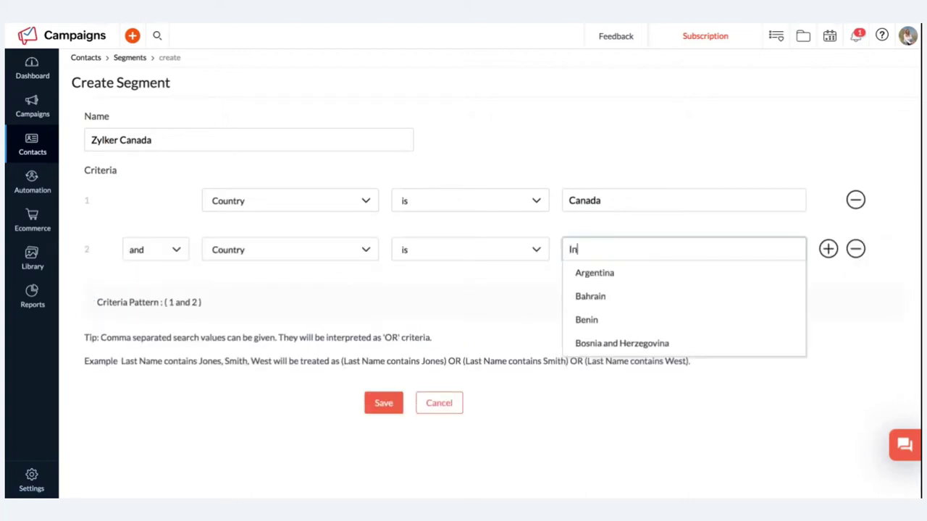
{"action": "type", "text": "dia"}
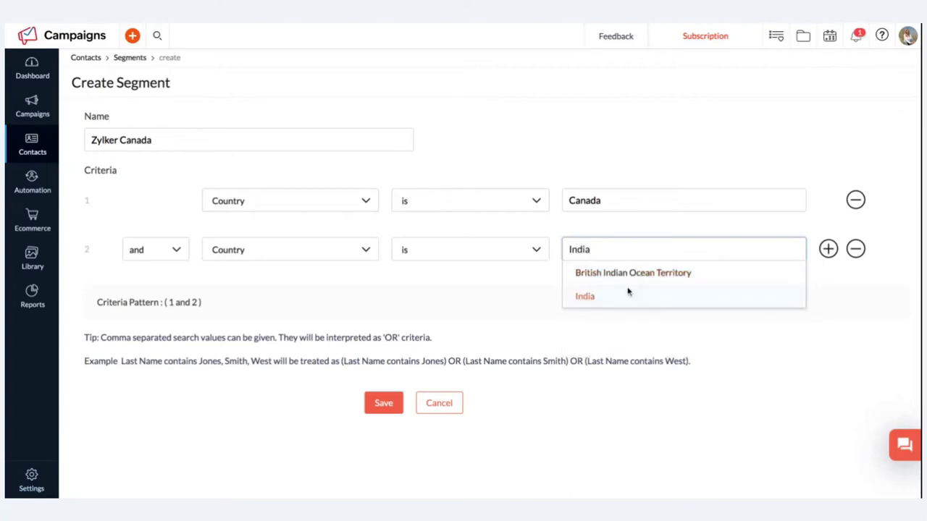
{"action": "left_click", "coordinate": [629, 296]}
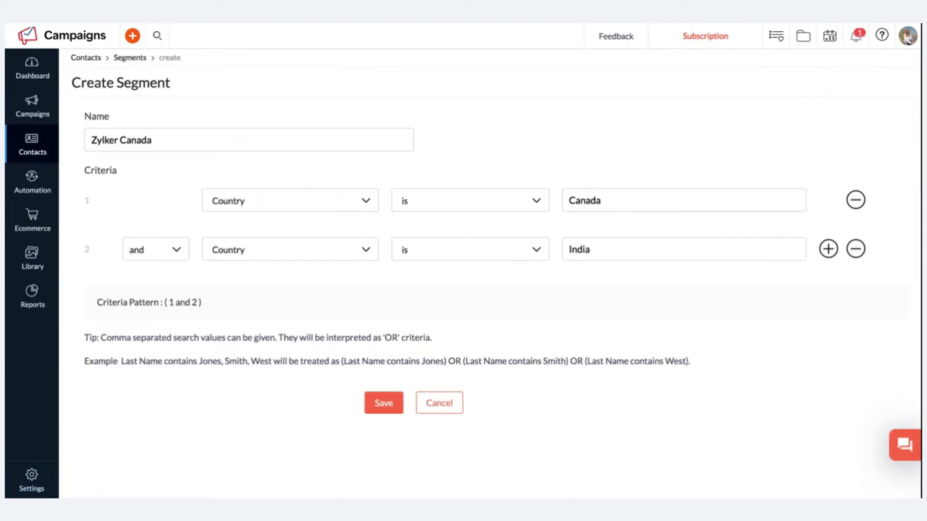
Examine the predefined and consent fields available for the first criterion, leaving its Country selection in place
{"action": "left_click", "coordinate": [318, 202]}
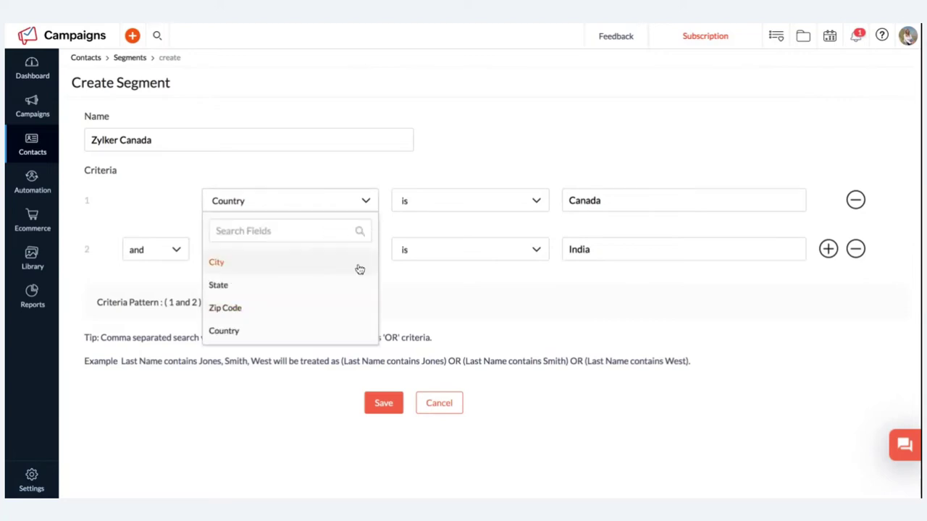
{"action": "scroll", "coordinate": [342, 275], "scroll_direction": "down", "scroll_amount": 3}
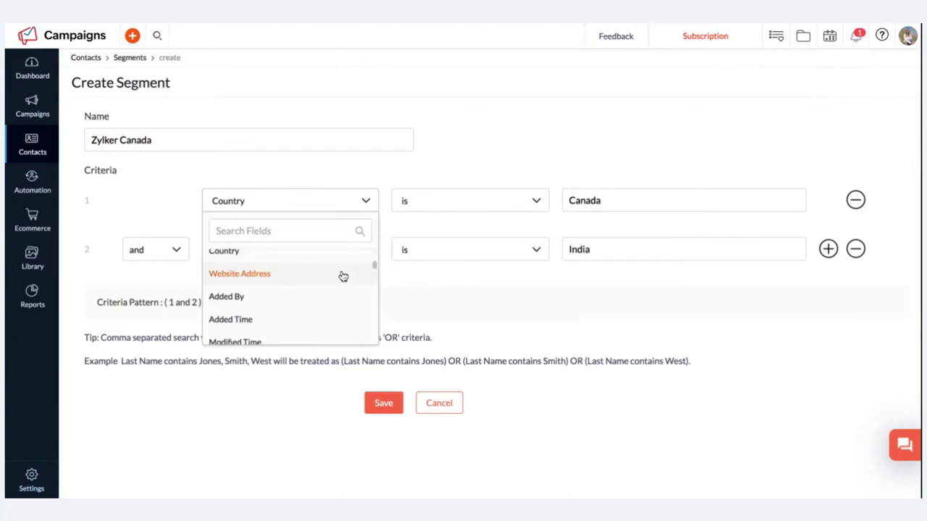
{"action": "scroll", "coordinate": [341, 273], "scroll_direction": "down", "scroll_amount": 2}
{"action": "scroll", "coordinate": [341, 274], "scroll_direction": "down", "scroll_amount": 2}
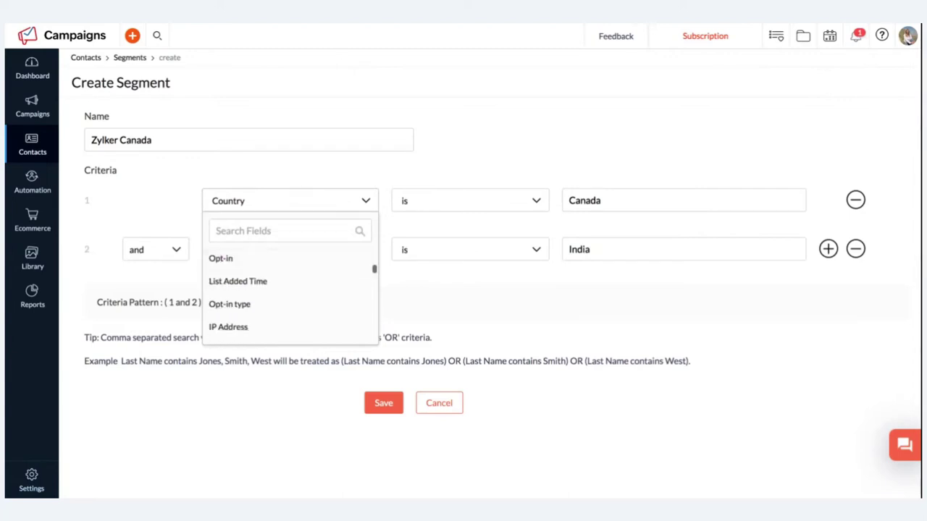
{"action": "scroll", "coordinate": [341, 273], "scroll_direction": "down", "scroll_amount": 2}
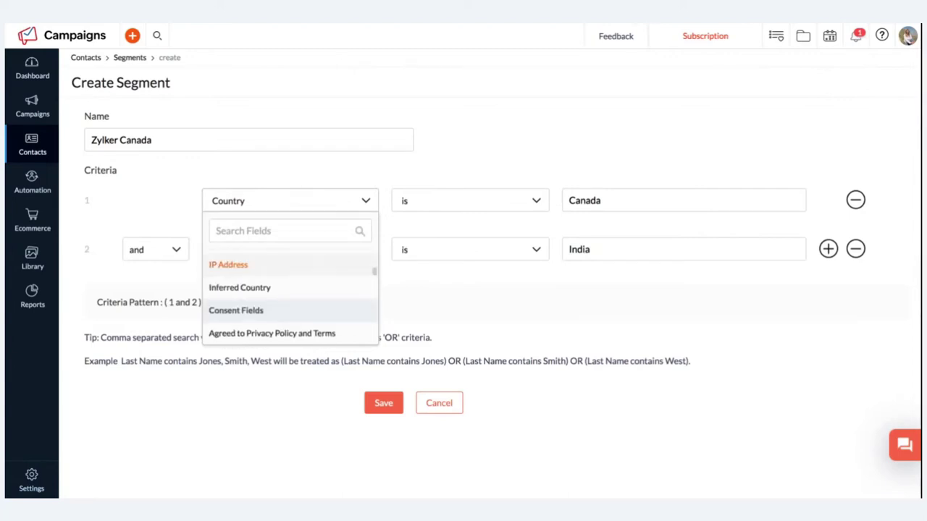
{"action": "scroll", "coordinate": [341, 274], "scroll_direction": "up", "scroll_amount": 6}
{"action": "scroll", "coordinate": [352, 263], "scroll_direction": "up", "scroll_amount": 3}
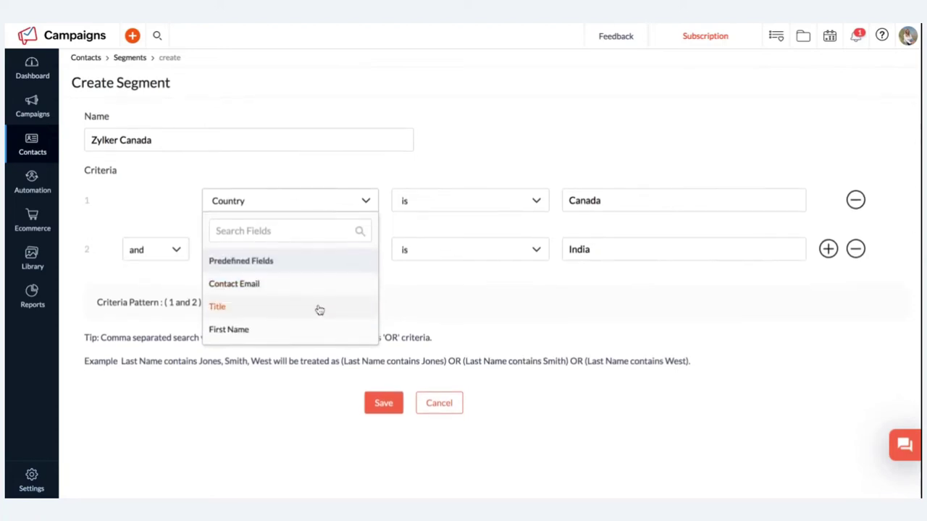
{"action": "scroll", "coordinate": [316, 310], "scroll_direction": "down", "scroll_amount": 1}
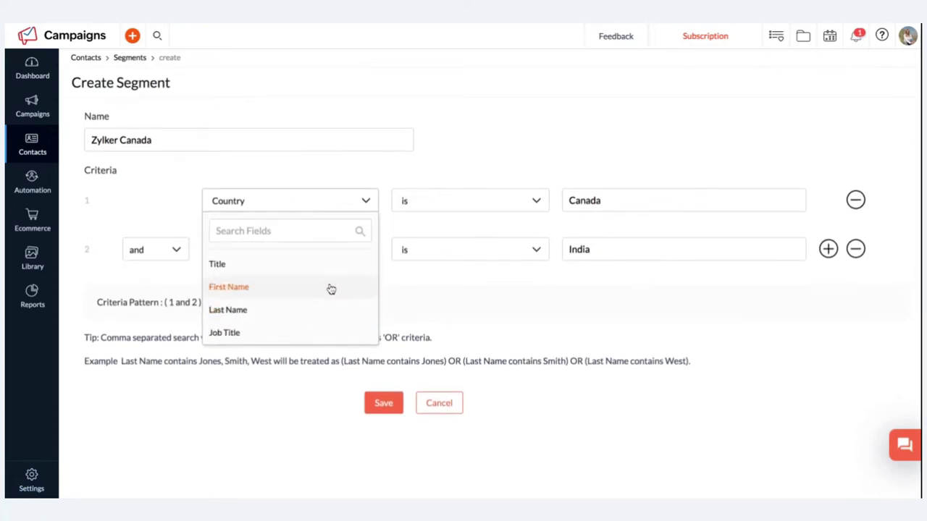
{"action": "scroll", "coordinate": [331, 289], "scroll_direction": "down", "scroll_amount": 1}
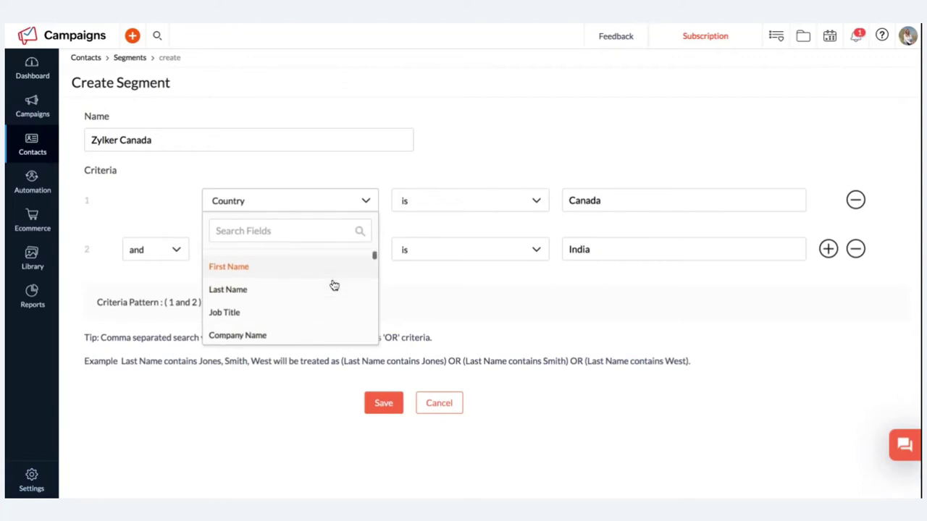
{"action": "scroll", "coordinate": [329, 302], "scroll_direction": "down", "scroll_amount": 1}
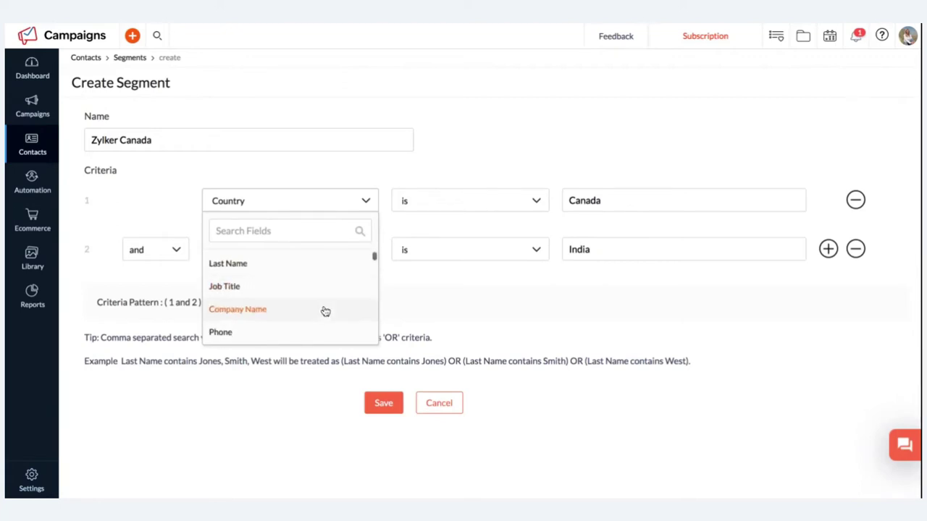
{"action": "scroll", "coordinate": [325, 311], "scroll_direction": "down", "scroll_amount": 2}
{"action": "scroll", "coordinate": [326, 305], "scroll_direction": "up", "scroll_amount": 6}
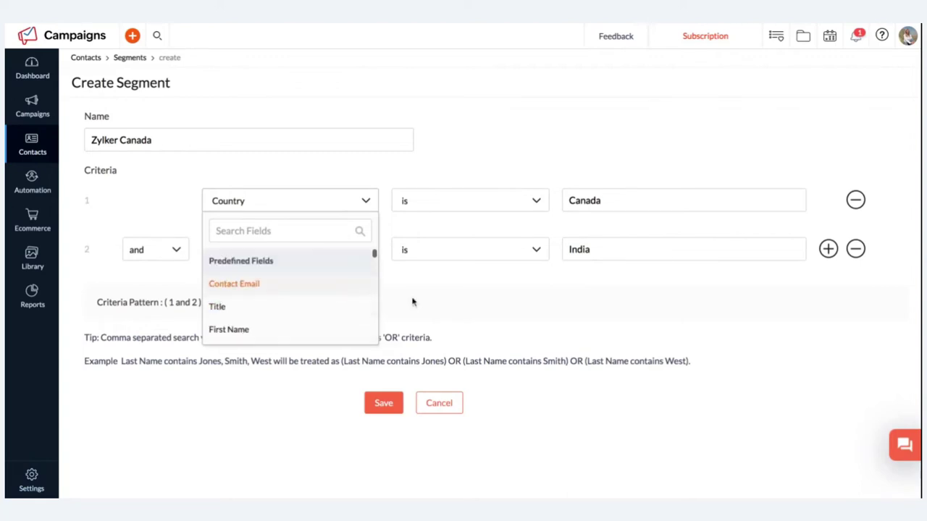
{"action": "left_click", "coordinate": [433, 308]}
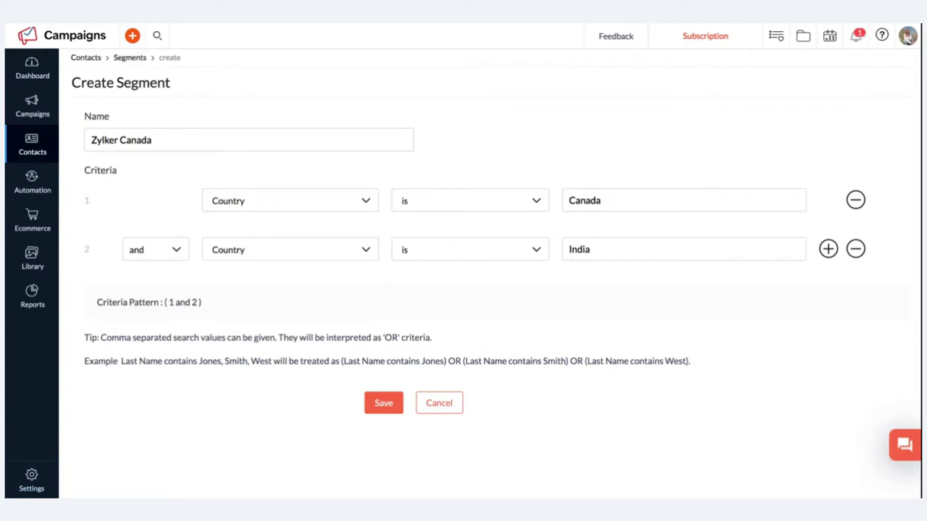
Remove the Country is India criterion and save the segment
{"action": "left_click", "coordinate": [855, 251]}
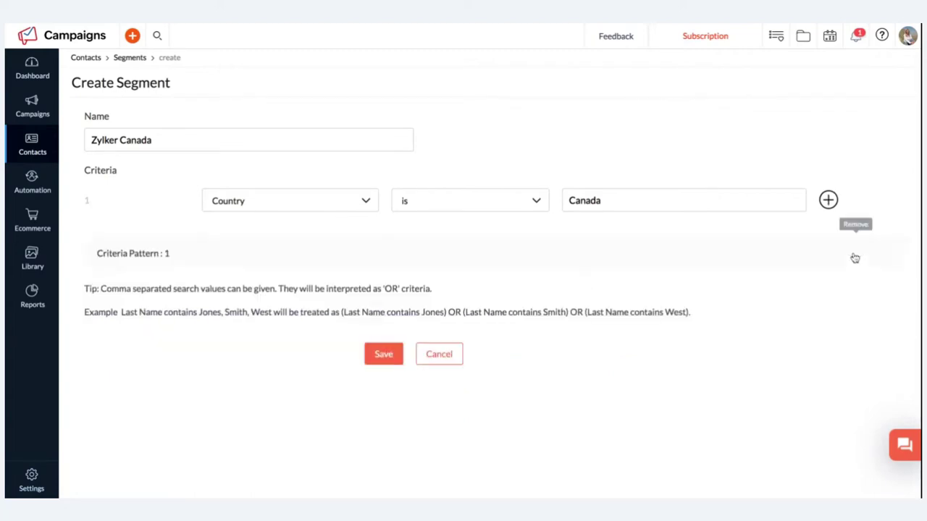
{"action": "left_click", "coordinate": [384, 364]}
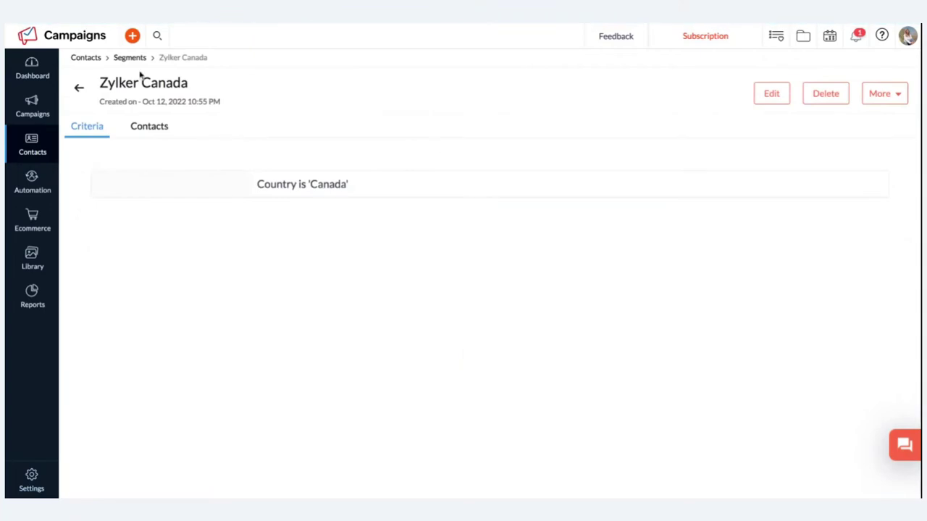
View the contacts in the Zylker Canada segment, and return to the segment list
{"action": "left_click", "coordinate": [140, 134]}
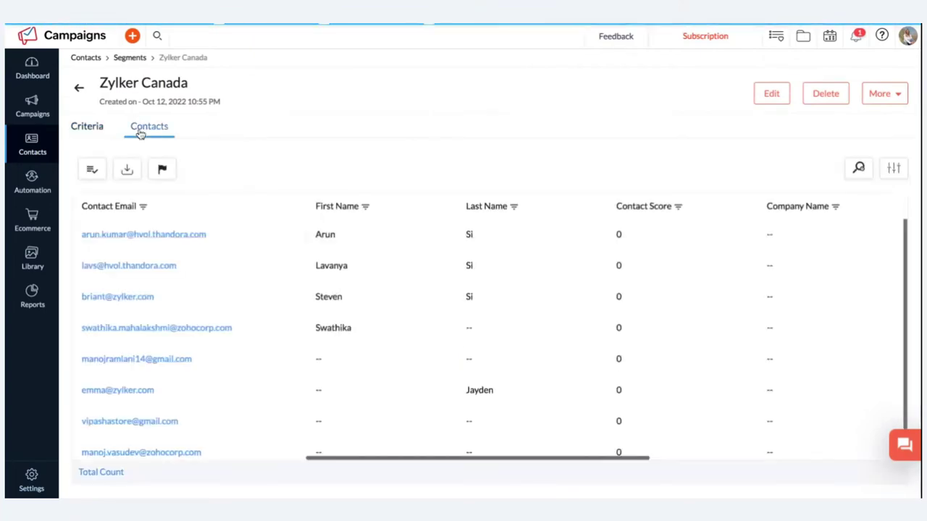
{"action": "left_click", "coordinate": [100, 133]}
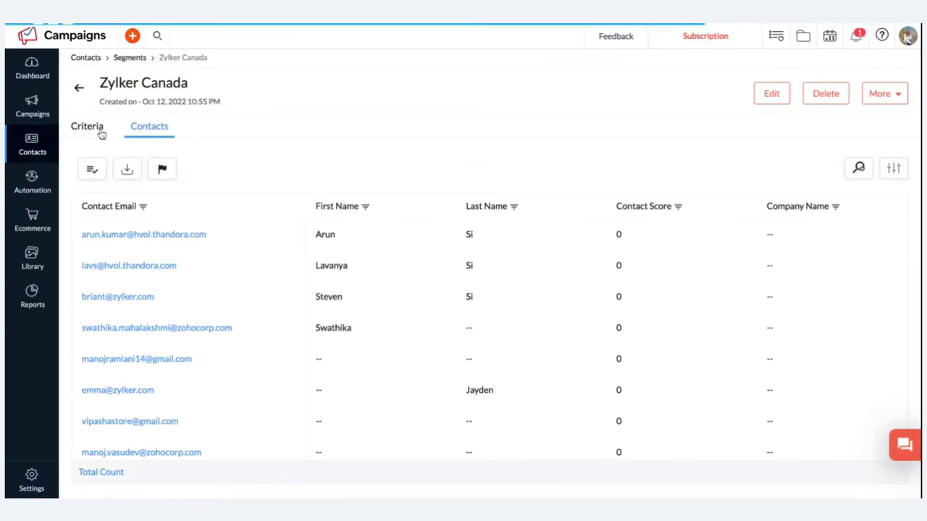
{"action": "left_click", "coordinate": [76, 92]}
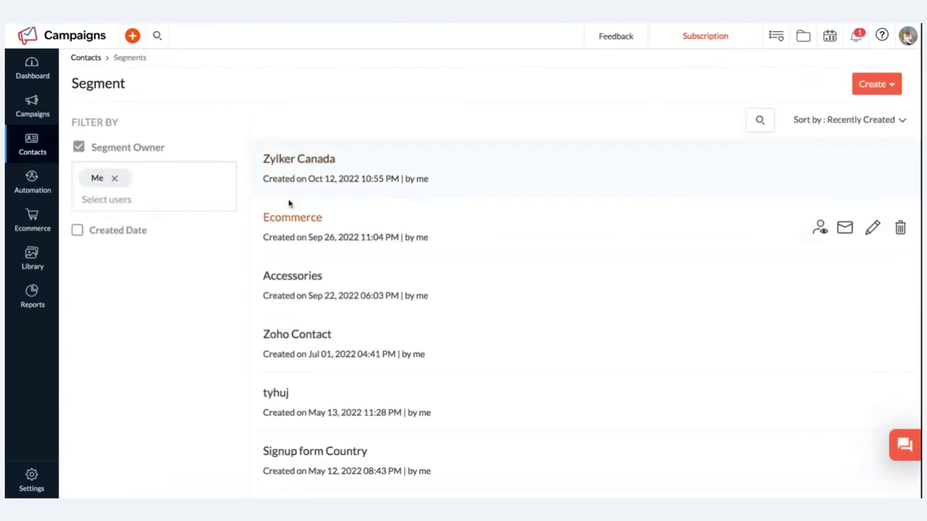
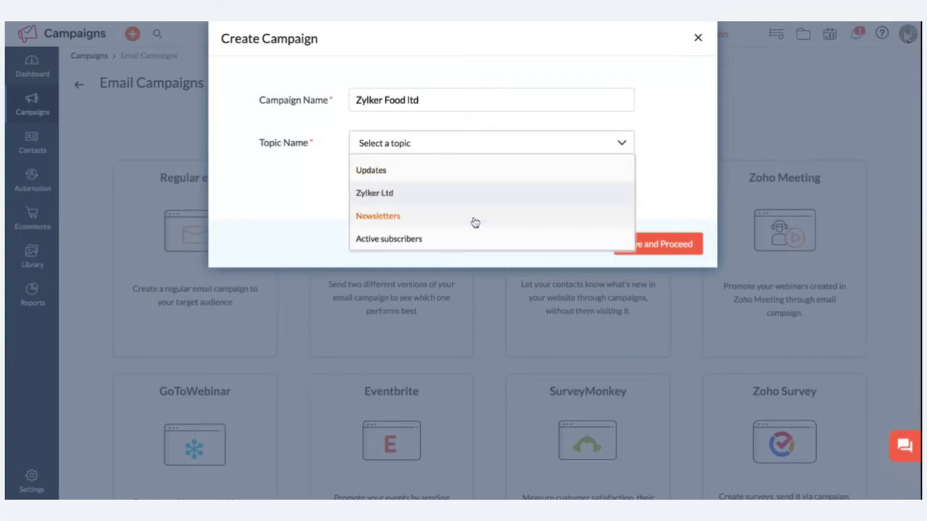
Choose the Newsletters topic for the Zylker Food ltd campaign and create the campaign
{"action": "scroll", "coordinate": [437, 230], "scroll_direction": "up", "scroll_amount": 2}
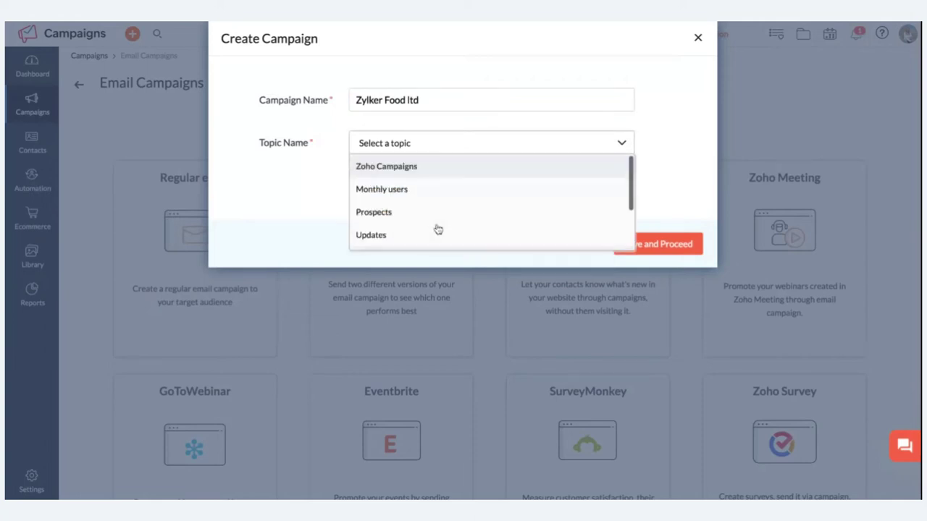
{"action": "scroll", "coordinate": [437, 230], "scroll_direction": "down", "scroll_amount": 2}
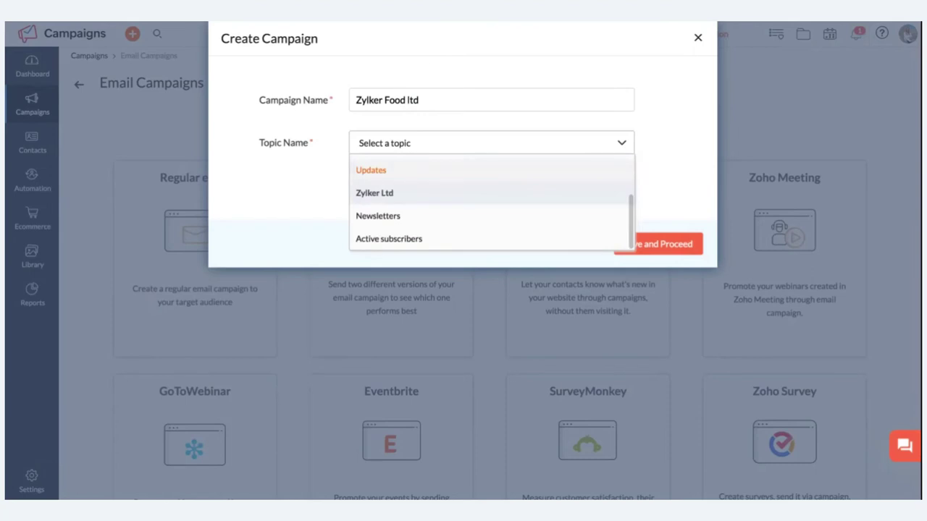
{"action": "left_click", "coordinate": [449, 220]}
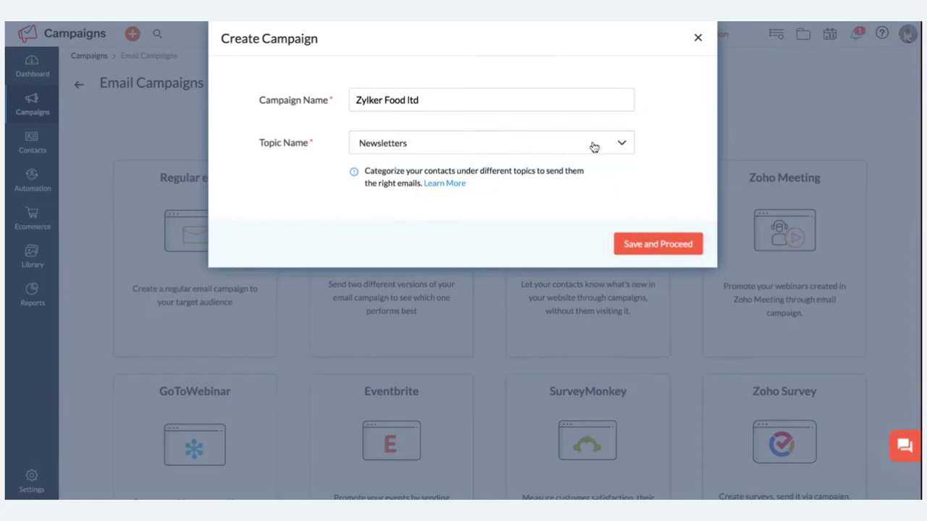
{"action": "left_click", "coordinate": [678, 253]}
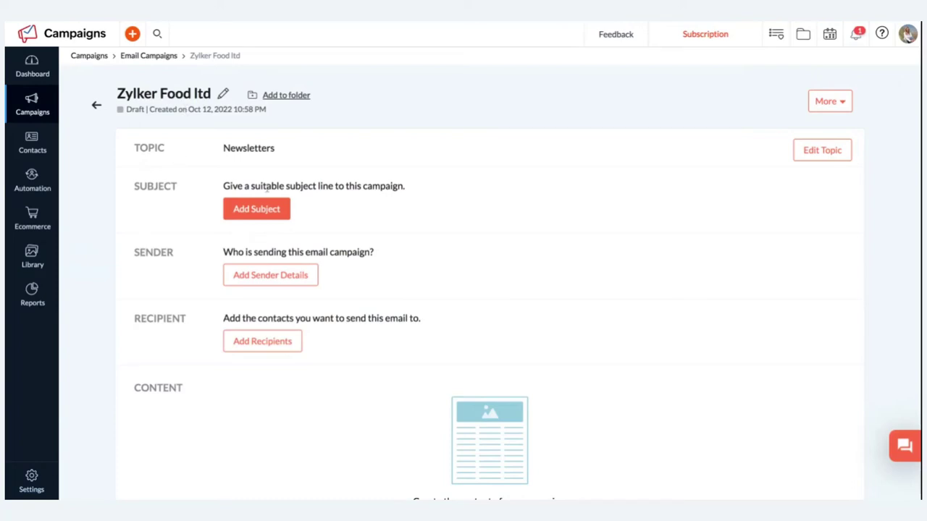
Compose the campaign subject as "Hi," followed by the contact's first name tag and a grinning face emoji
{"action": "left_click", "coordinate": [256, 210]}
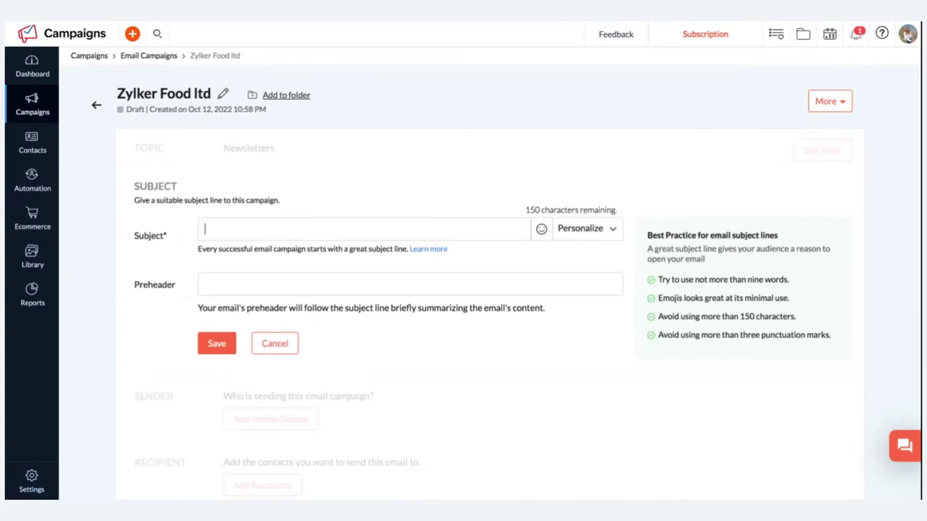
{"action": "left_click", "coordinate": [589, 230]}
{"action": "left_click", "coordinate": [356, 231]}
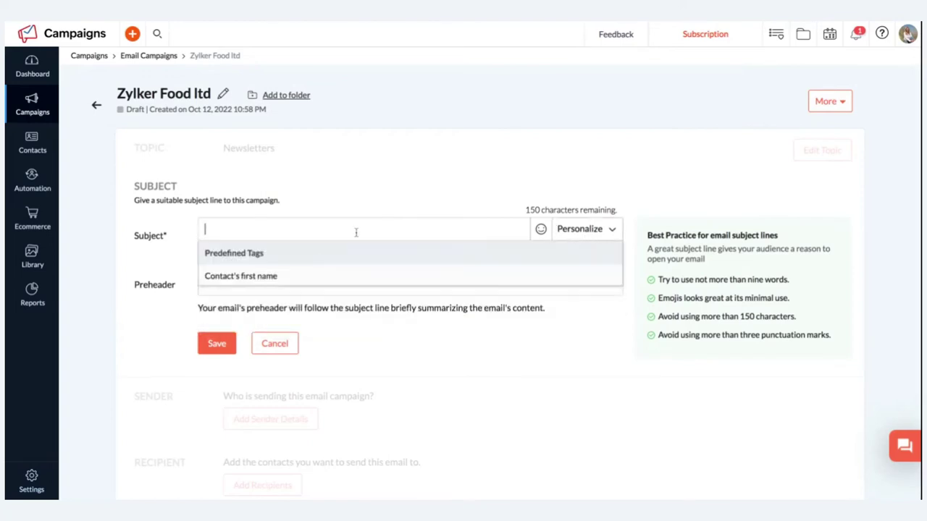
{"action": "type", "text": "Hi,"}
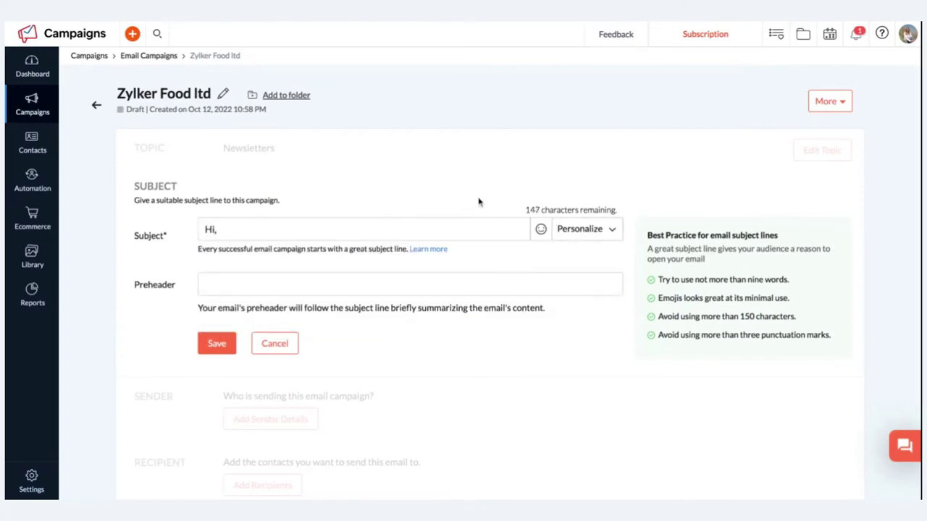
{"action": "left_click", "coordinate": [559, 231]}
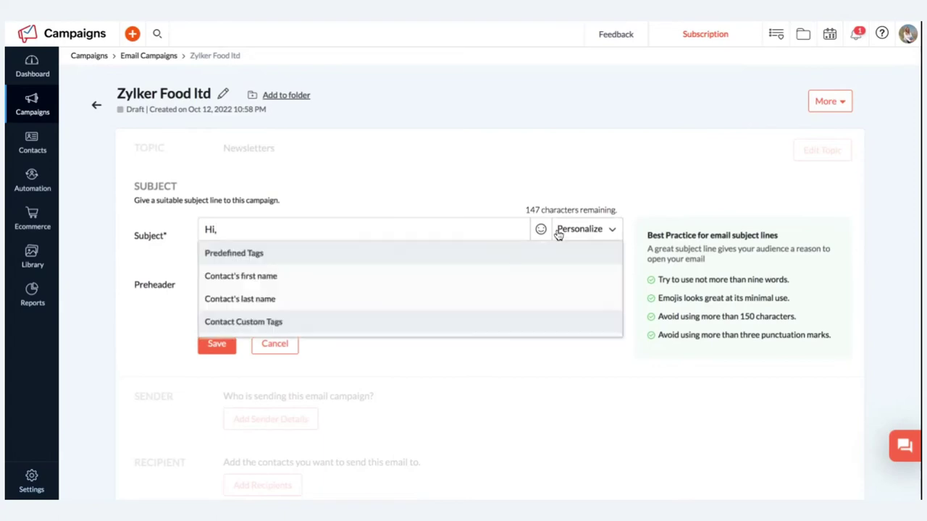
{"action": "left_click", "coordinate": [385, 286]}
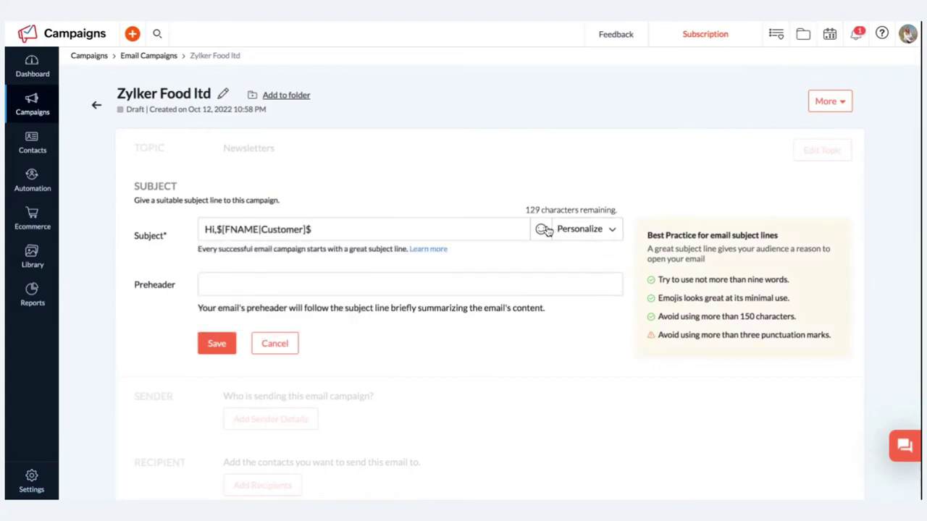
{"action": "left_click", "coordinate": [543, 229]}
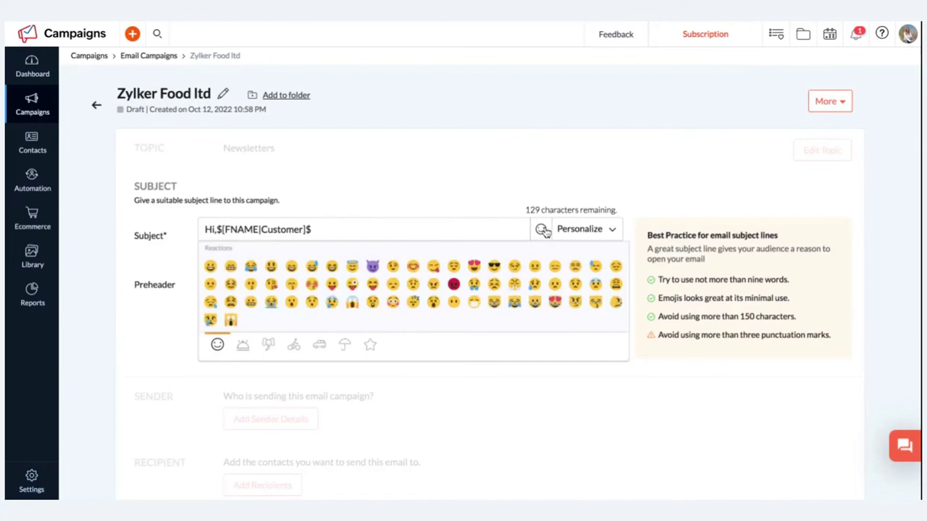
{"action": "left_click", "coordinate": [210, 268]}
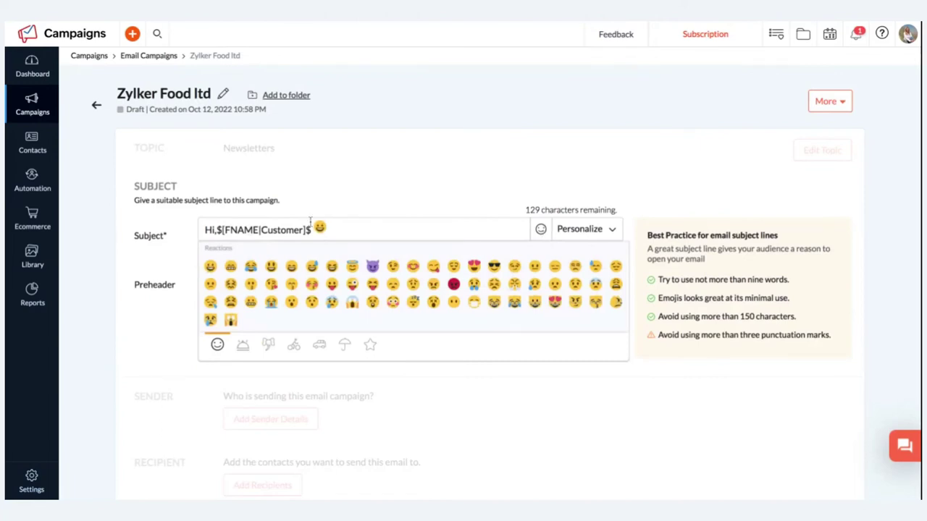
{"action": "left_click", "coordinate": [404, 213]}
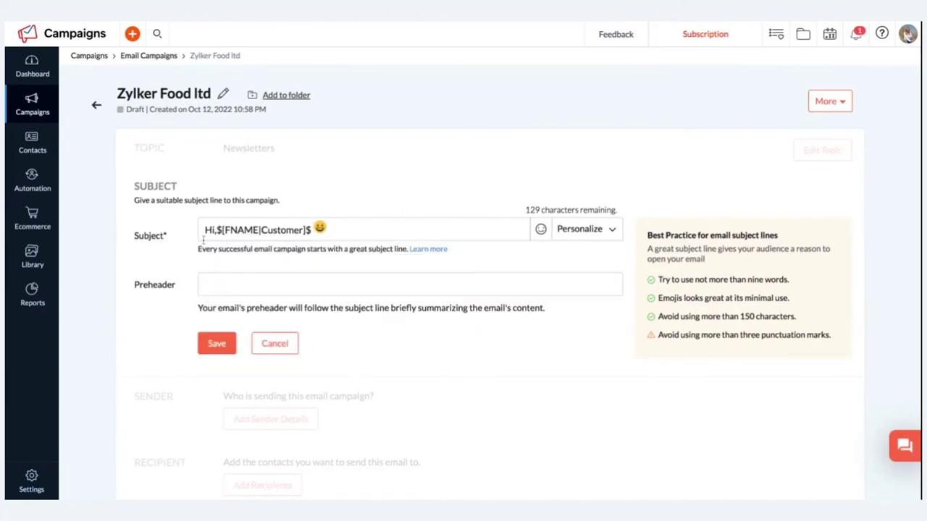
Enter "Happy holidays" as the preheader and save the subject details
{"action": "left_click", "coordinate": [246, 284]}
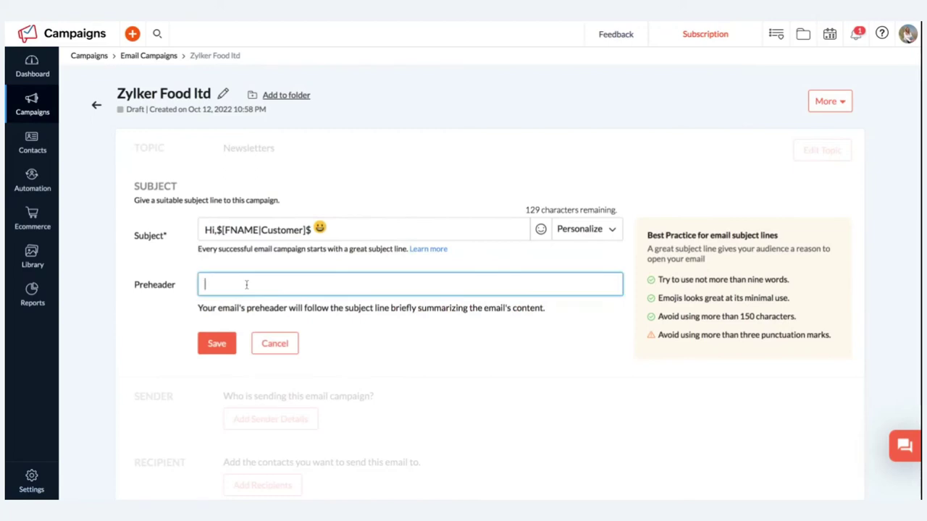
{"action": "type", "text": "Happy"}
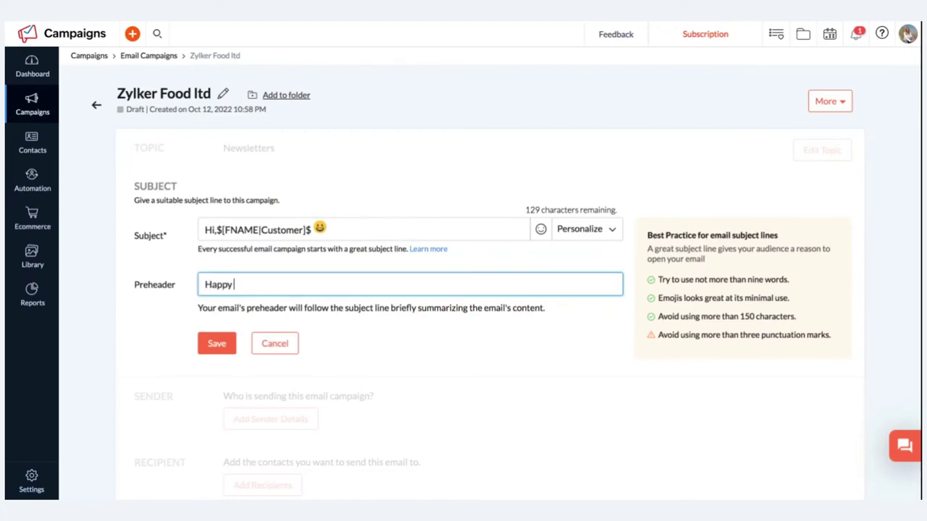
{"action": "type", "text": " holidays"}
{"action": "left_click", "coordinate": [219, 345]}
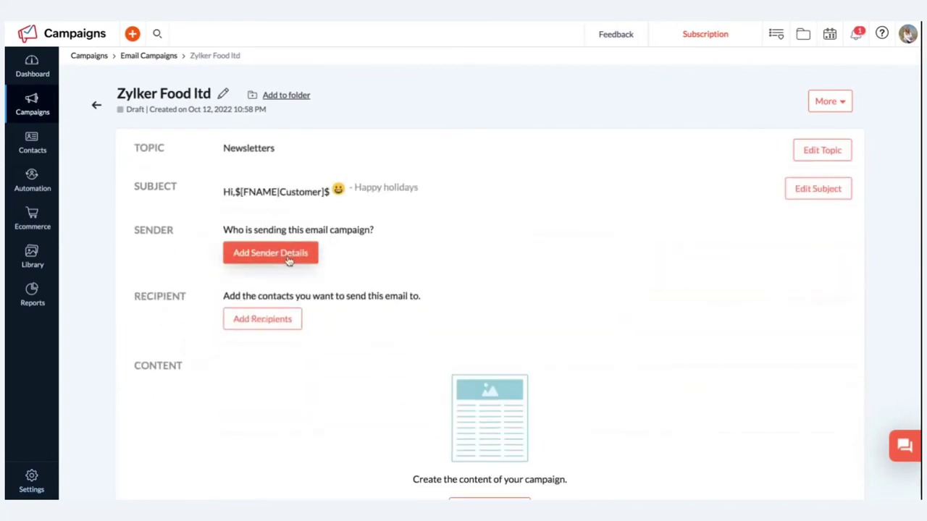
Set the sender name to the sender's first name followed by "from Zylker", keep the same sender for all, and save
{"action": "left_click", "coordinate": [288, 255]}
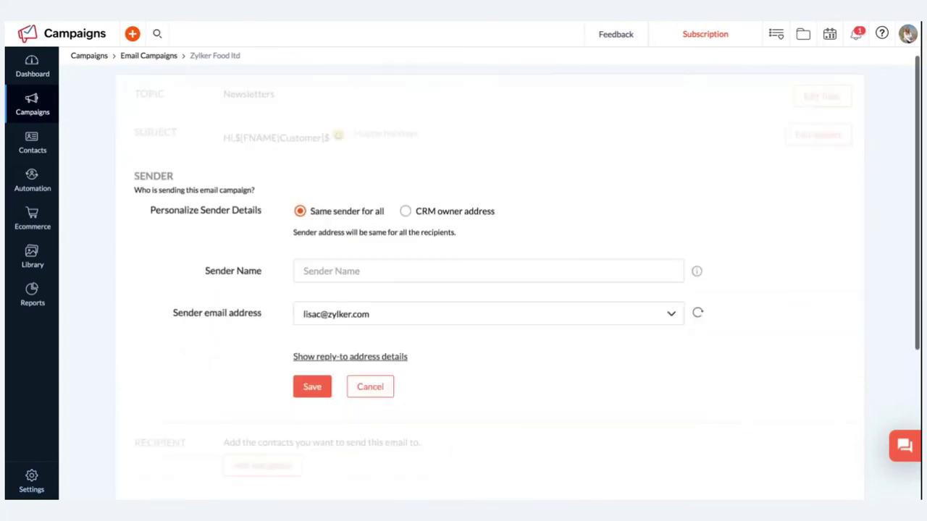
{"action": "left_click", "coordinate": [331, 272]}
{"action": "type", "text": "Vinaya"}
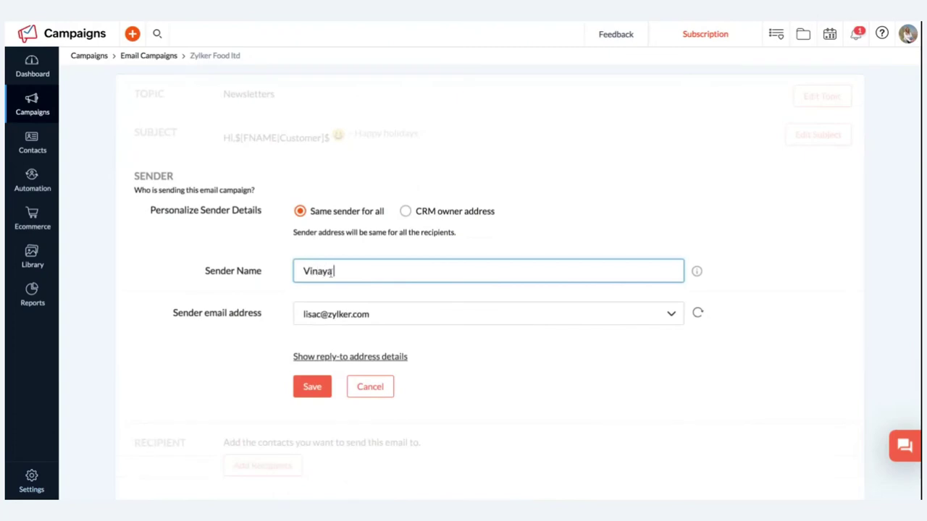
{"action": "type", "text": " from Zylker"}
{"action": "left_click", "coordinate": [318, 388]}
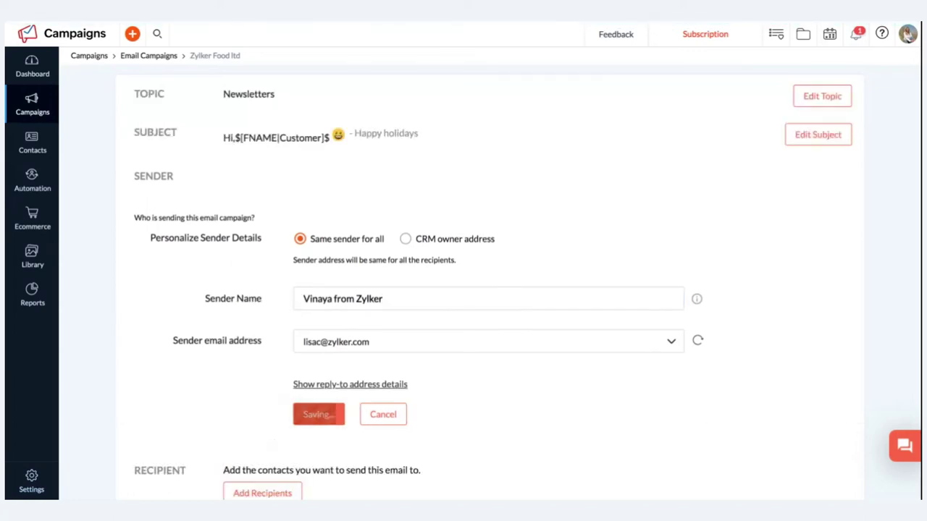
View the mailing lists available as campaign recipients, and return to the recipient options
{"action": "scroll", "coordinate": [258, 249], "scroll_direction": "down", "scroll_amount": 1}
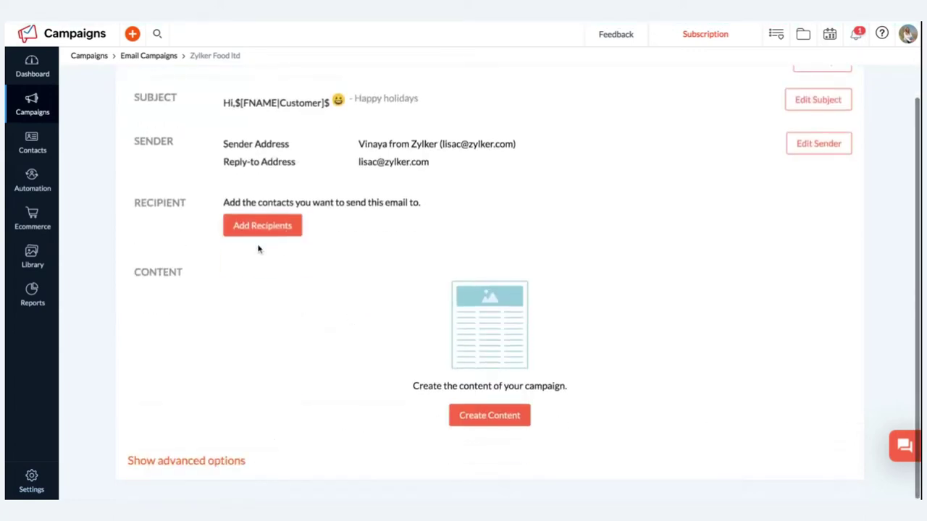
{"action": "left_click", "coordinate": [288, 226]}
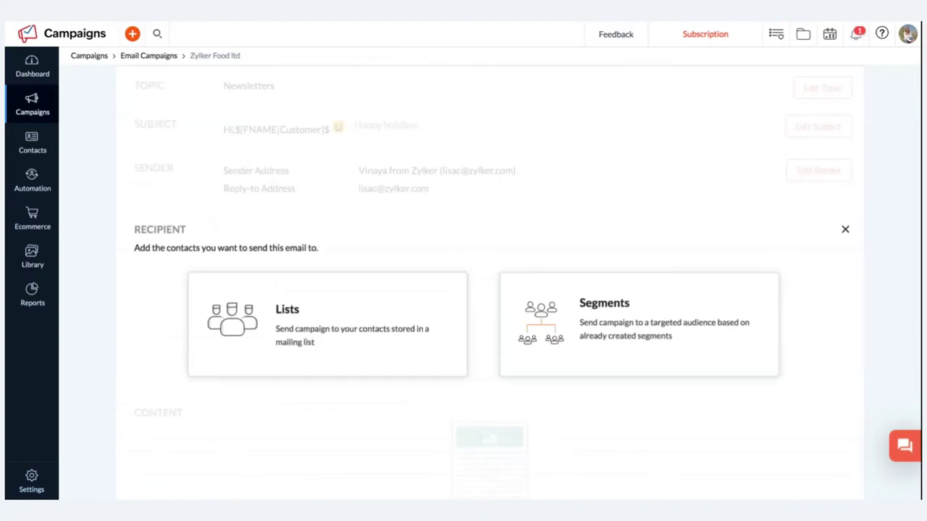
{"action": "left_click", "coordinate": [285, 326]}
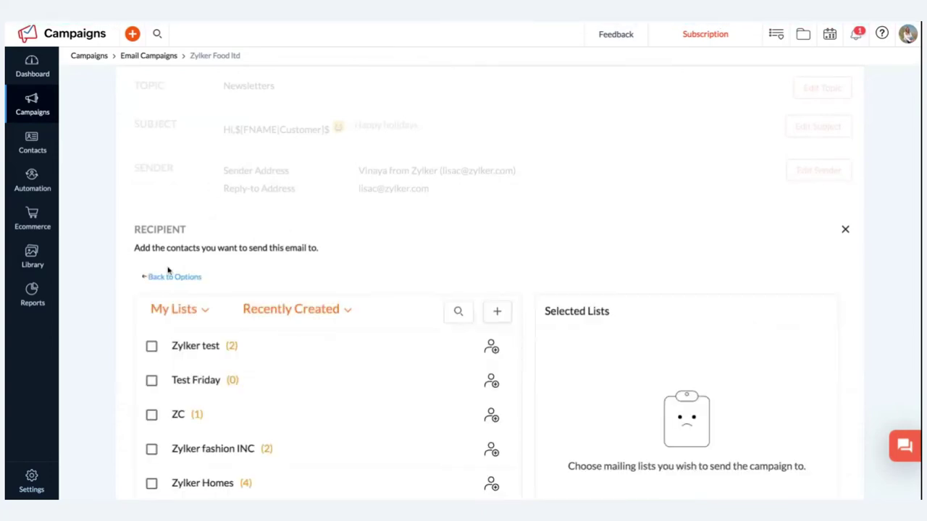
{"action": "left_click", "coordinate": [163, 278]}
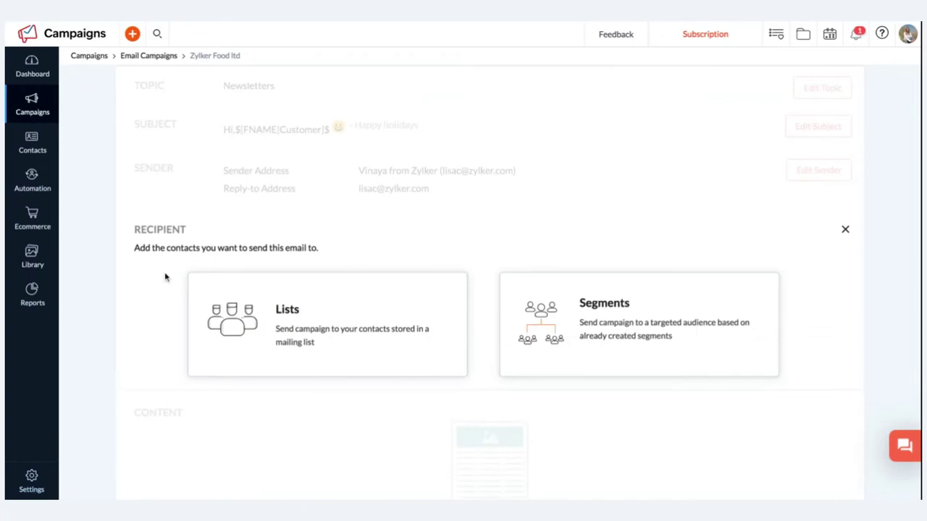
Select the Zylker Canada segment as the campaign's recipients and save the selection
{"action": "left_click", "coordinate": [632, 328]}
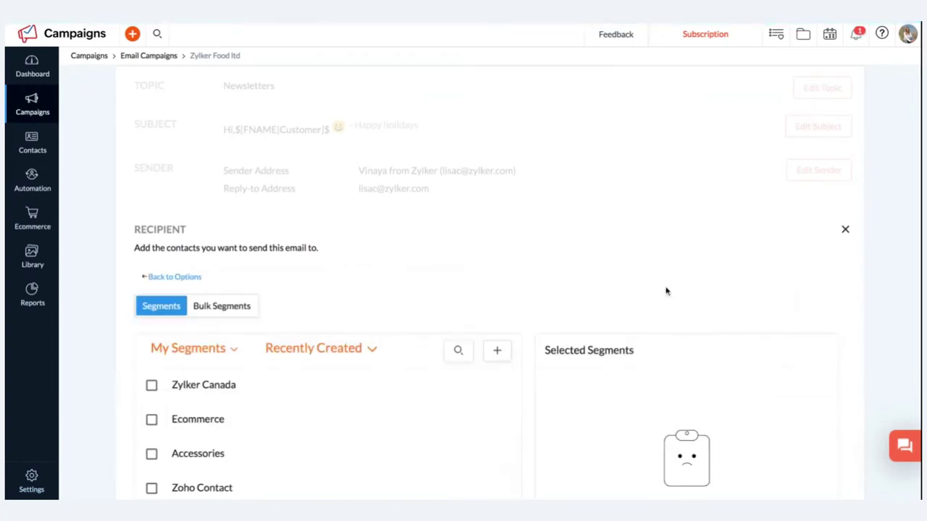
{"action": "scroll", "coordinate": [425, 269], "scroll_direction": "down", "scroll_amount": 2}
{"action": "scroll", "coordinate": [425, 268], "scroll_direction": "down", "scroll_amount": 1}
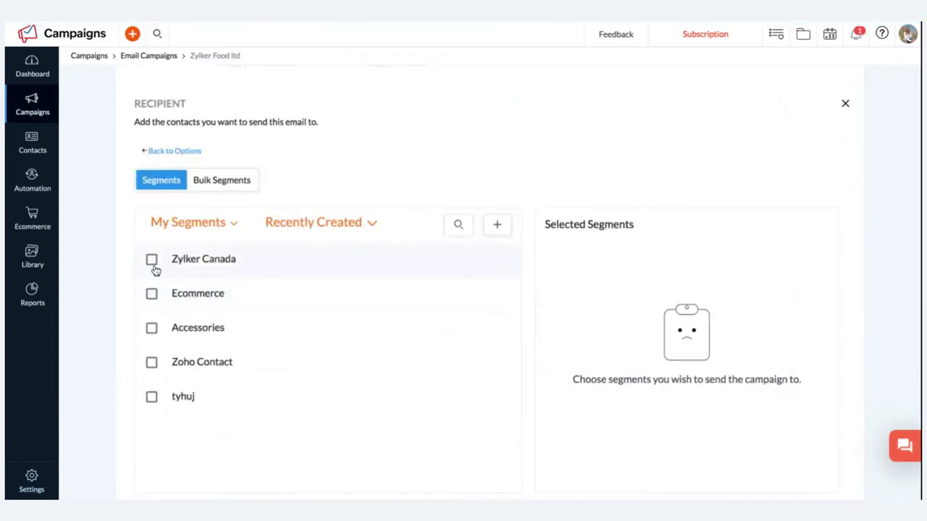
{"action": "left_click", "coordinate": [152, 260]}
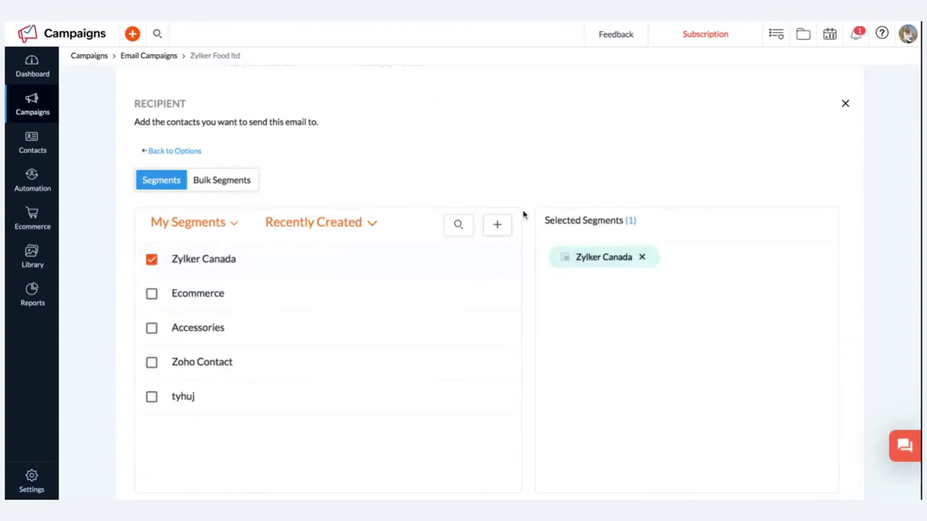
{"action": "scroll", "coordinate": [529, 244], "scroll_direction": "down", "scroll_amount": 1}
{"action": "scroll", "coordinate": [529, 244], "scroll_direction": "down", "scroll_amount": 3}
{"action": "left_click", "coordinate": [495, 278]}
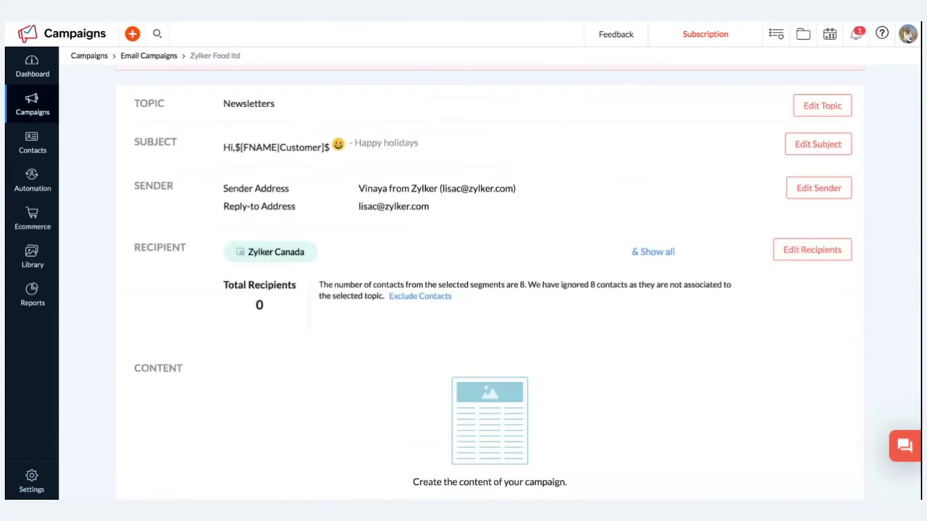
Review the draft's recipient summary and other details, and open the options for creating the campaign content
{"action": "scroll", "coordinate": [326, 323], "scroll_direction": "down", "scroll_amount": 1}
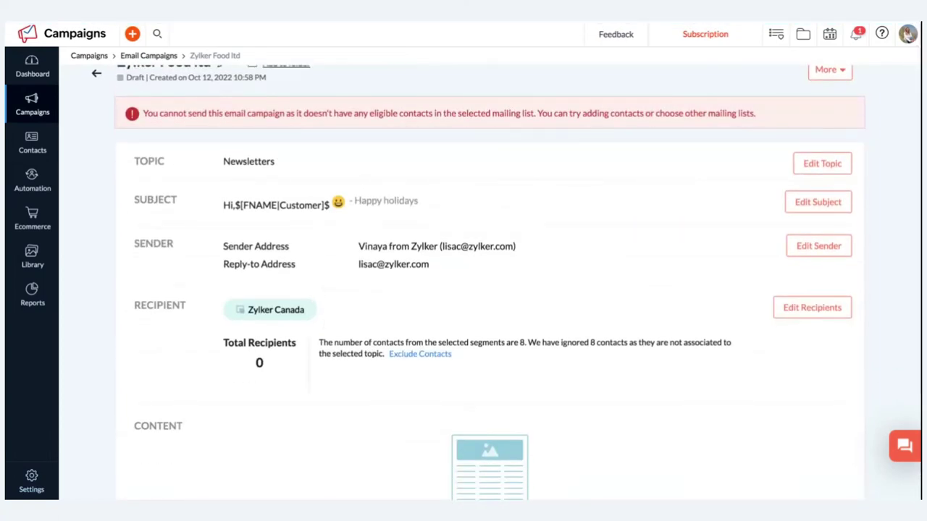
{"action": "scroll", "coordinate": [485, 263], "scroll_direction": "down", "scroll_amount": 3}
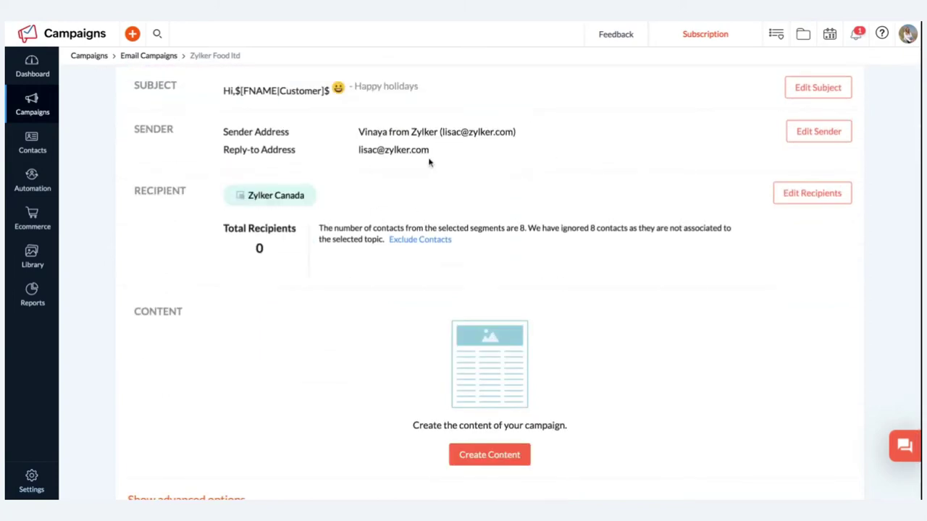
{"action": "scroll", "coordinate": [428, 163], "scroll_direction": "up", "scroll_amount": 3}
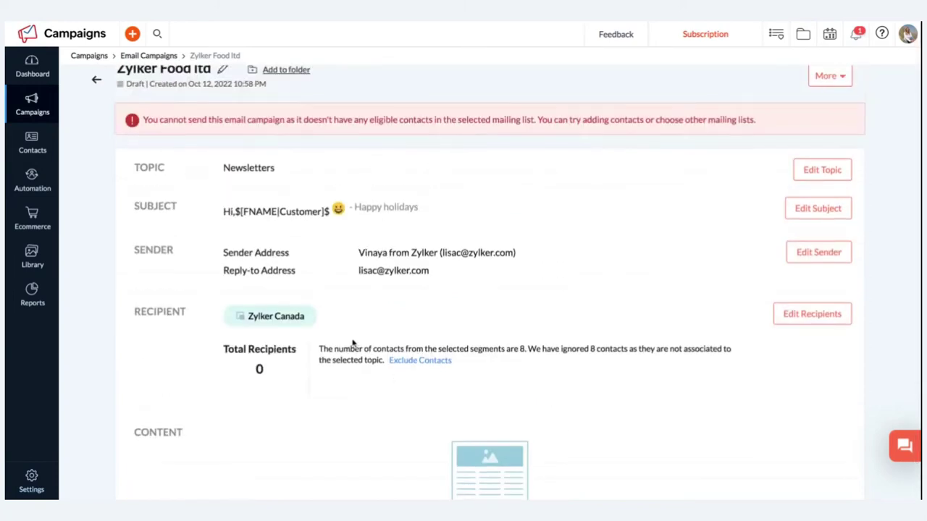
{"action": "scroll", "coordinate": [352, 343], "scroll_direction": "down", "scroll_amount": 1}
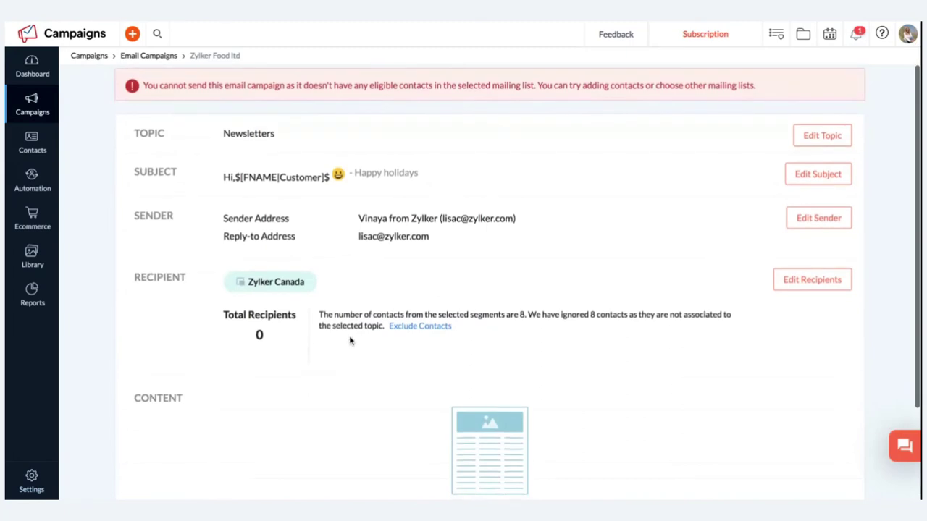
{"action": "left_click", "coordinate": [801, 283]}
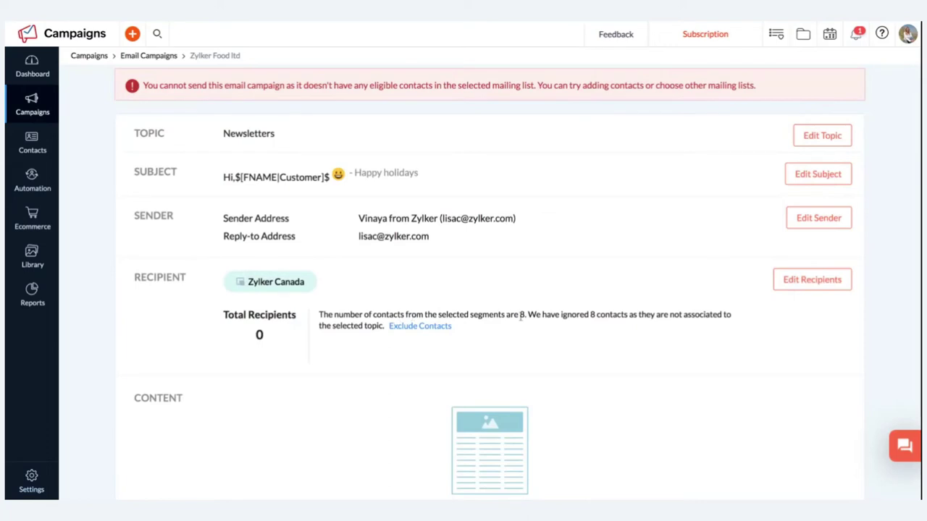
{"action": "scroll", "coordinate": [520, 317], "scroll_direction": "down", "scroll_amount": 3}
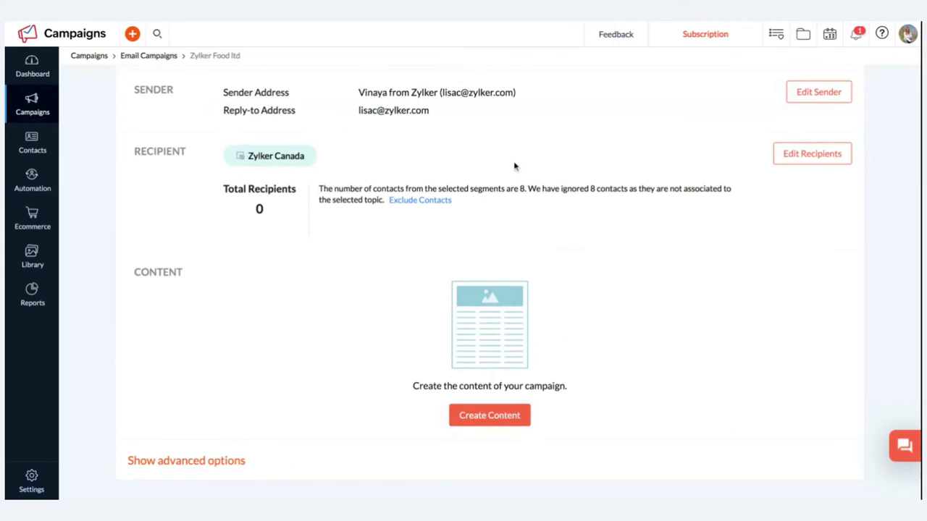
{"action": "scroll", "coordinate": [519, 341], "scroll_direction": "up", "scroll_amount": 2}
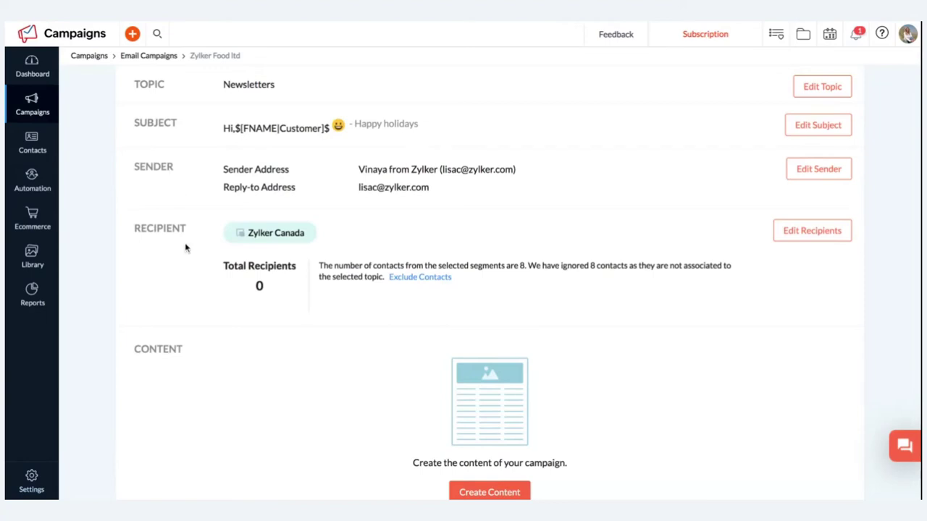
{"action": "scroll", "coordinate": [393, 355], "scroll_direction": "down", "scroll_amount": 1}
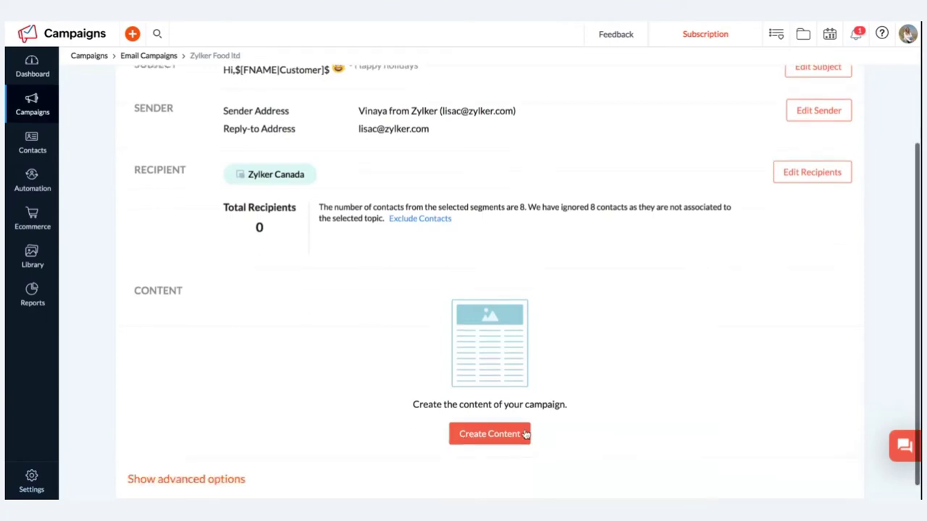
{"action": "left_click", "coordinate": [490, 434]}
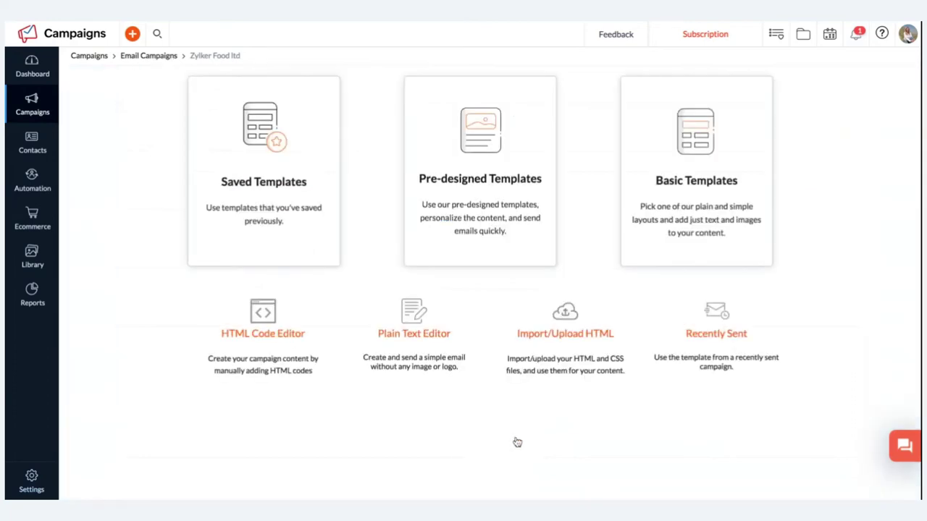
Open the pre-designed email templates, expand the Holidays category and browse its designs
{"action": "left_click", "coordinate": [529, 206]}
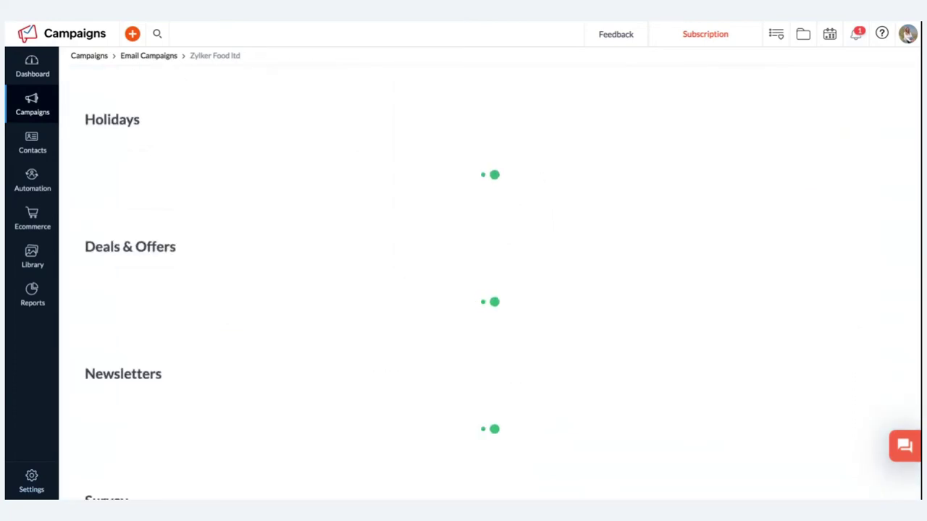
{"action": "scroll", "coordinate": [410, 285], "scroll_direction": "down", "scroll_amount": 3}
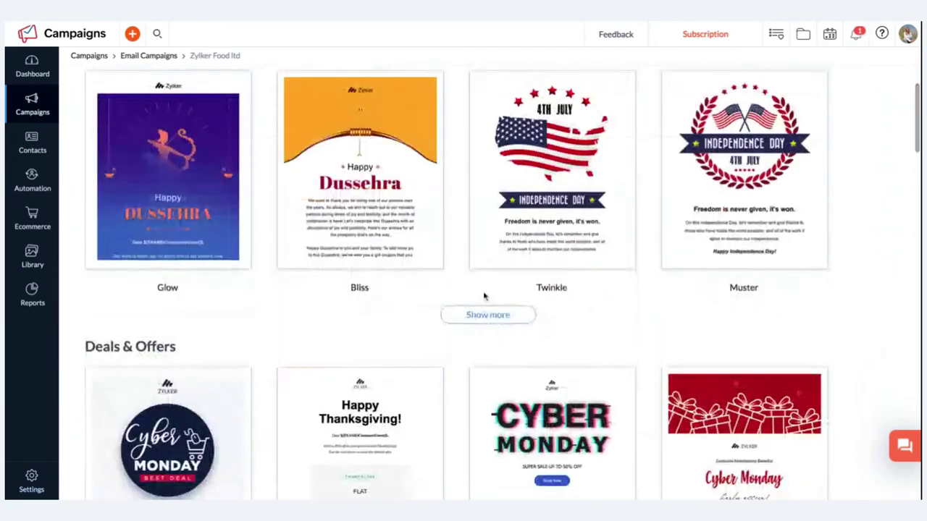
{"action": "left_click", "coordinate": [487, 314]}
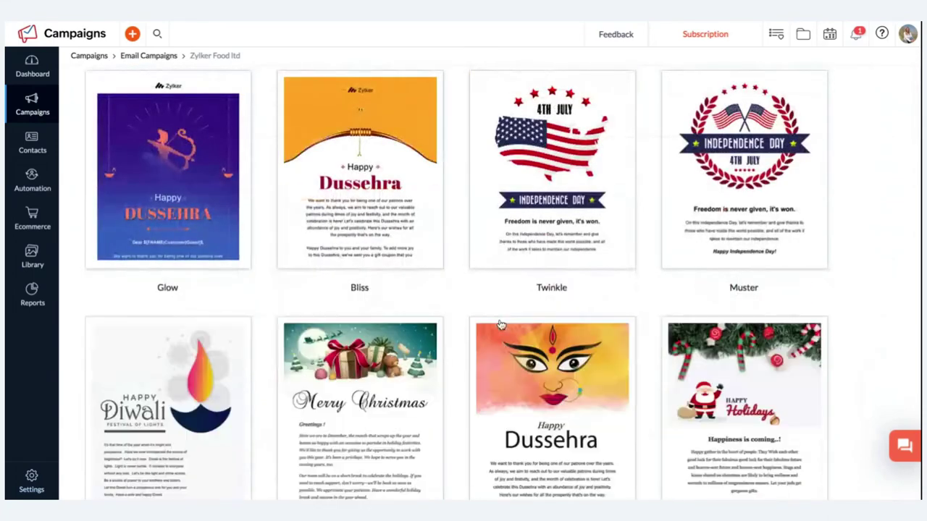
{"action": "scroll", "coordinate": [499, 324], "scroll_direction": "down", "scroll_amount": 5}
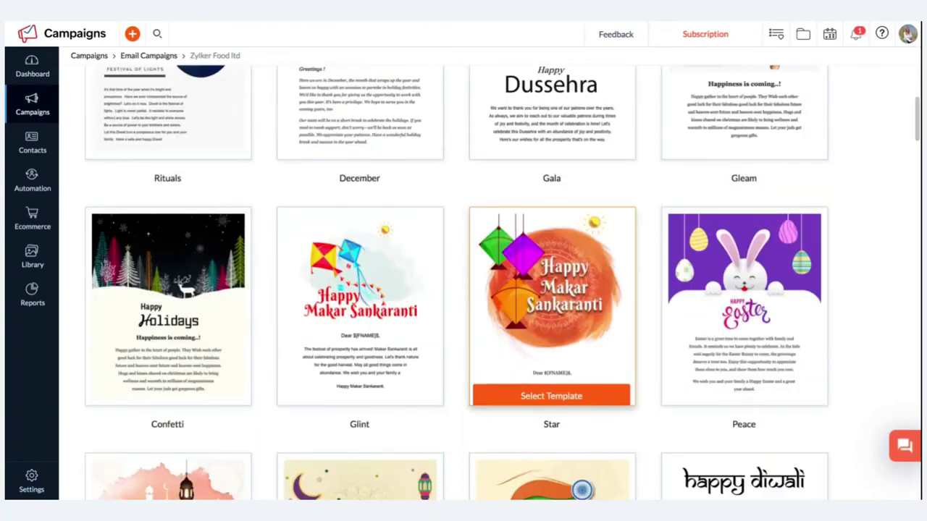
{"action": "scroll", "coordinate": [552, 406], "scroll_direction": "down", "scroll_amount": 5}
{"action": "scroll", "coordinate": [551, 405], "scroll_direction": "up", "scroll_amount": 4}
{"action": "scroll", "coordinate": [552, 449], "scroll_direction": "up", "scroll_amount": 3}
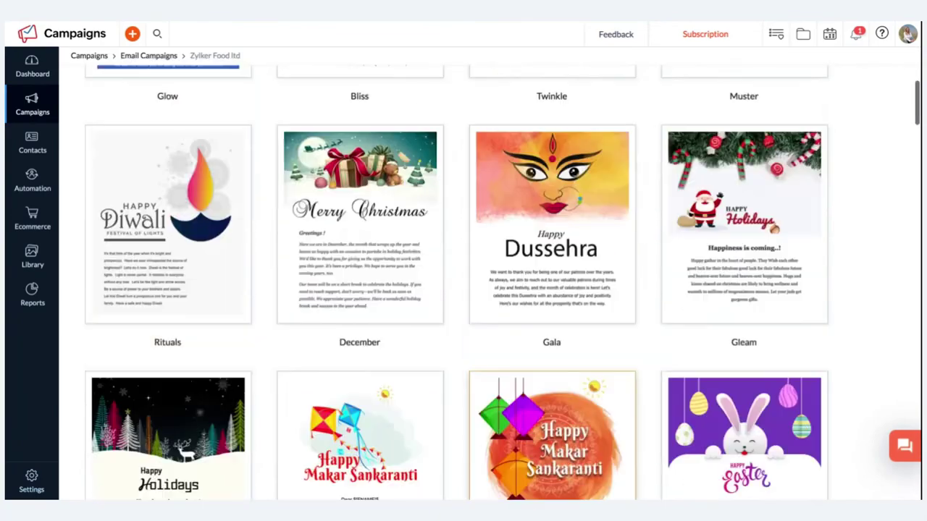
{"action": "scroll", "coordinate": [552, 449], "scroll_direction": "up", "scroll_amount": 5}
Choose the Gleam template from the Holidays category as the campaign's content
{"action": "mouse_move", "coordinate": [552, 311]}
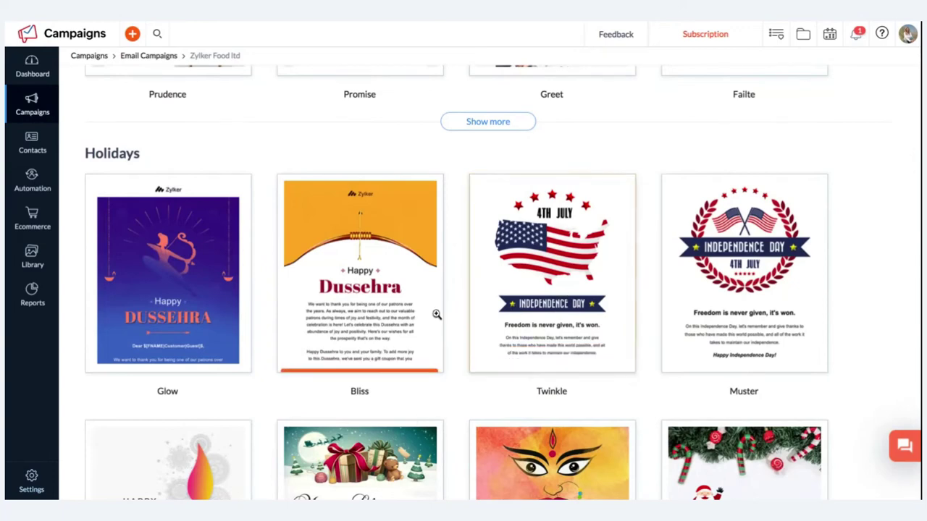
{"action": "mouse_move", "coordinate": [364, 338]}
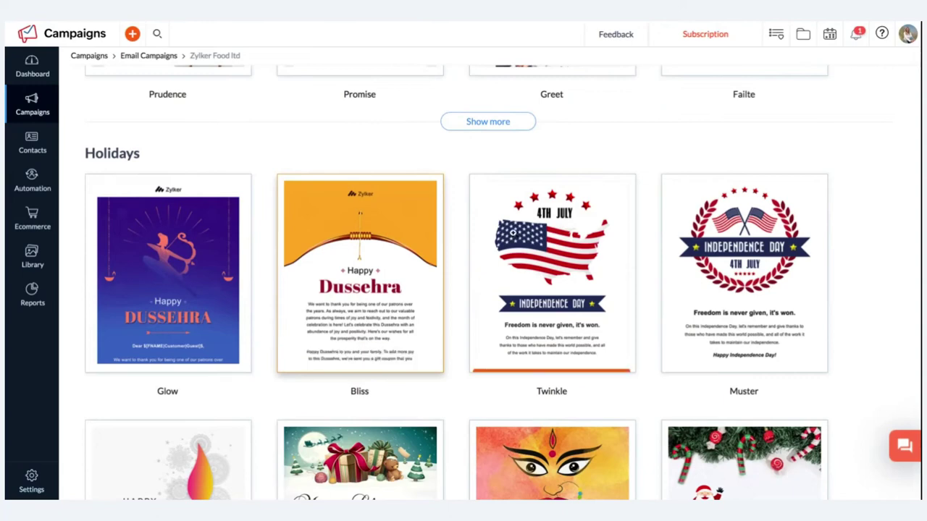
{"action": "mouse_move", "coordinate": [558, 355]}
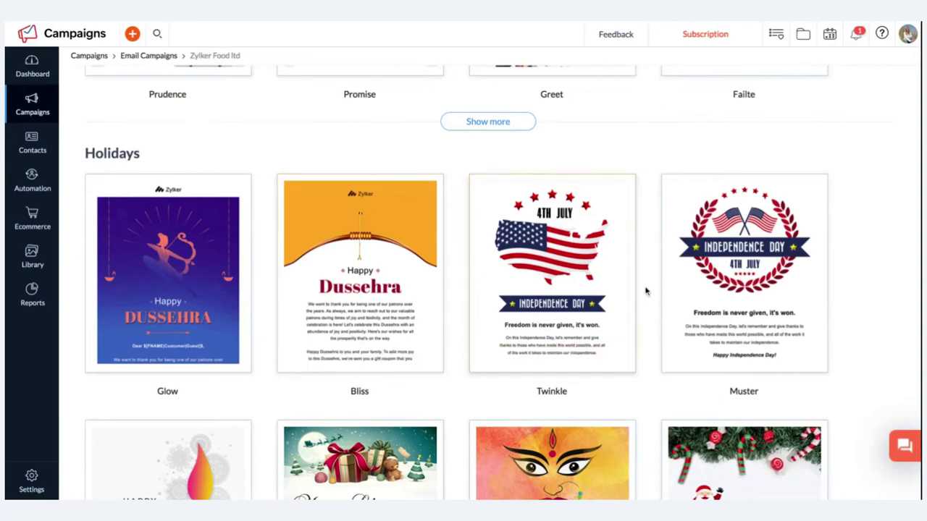
{"action": "scroll", "coordinate": [645, 290], "scroll_direction": "down", "scroll_amount": 3}
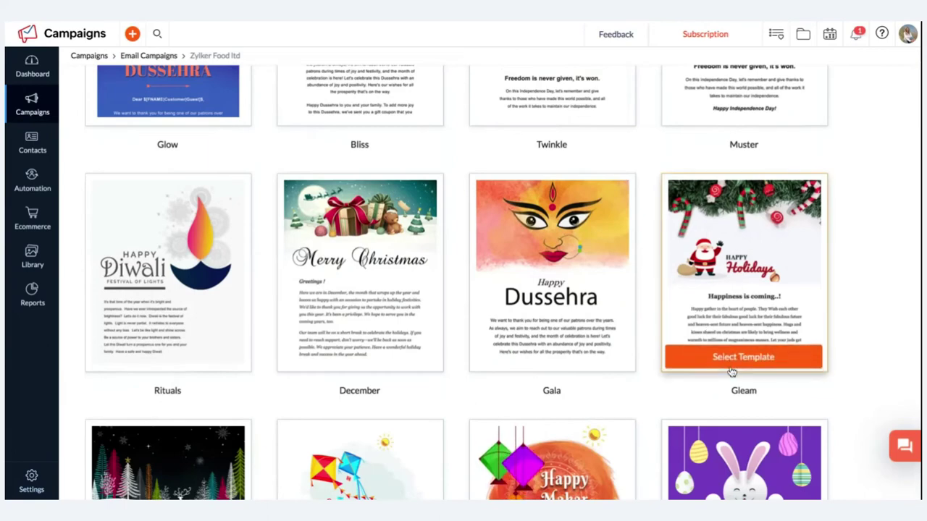
{"action": "left_click", "coordinate": [731, 368]}
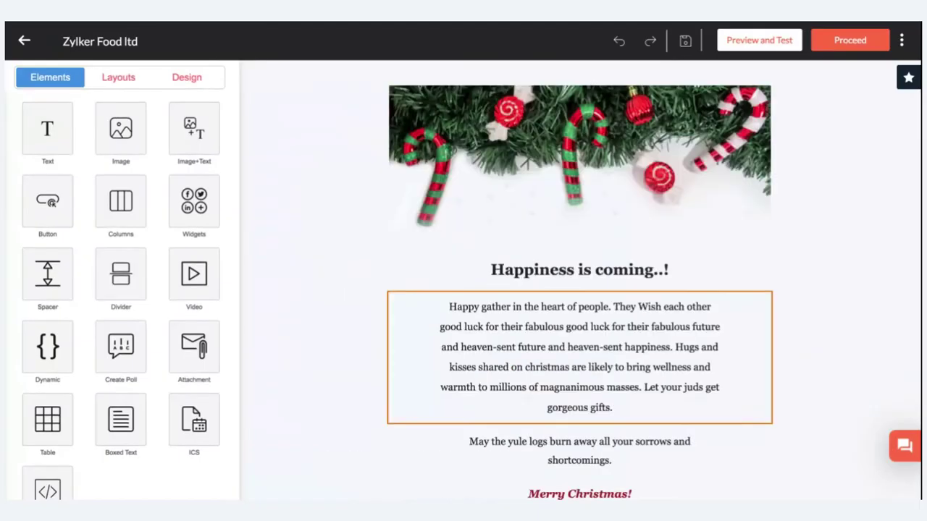
Add a dynamic text block at the end of the email with the condition that FNAME is the recipient's first name
{"action": "scroll", "coordinate": [335, 345], "scroll_direction": "down", "scroll_amount": 2}
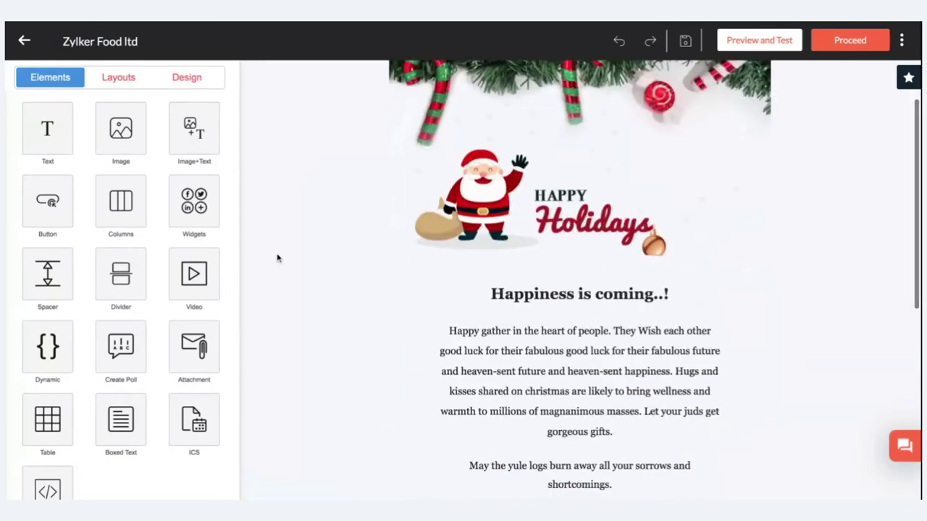
{"action": "scroll", "coordinate": [172, 411], "scroll_direction": "down", "scroll_amount": 1}
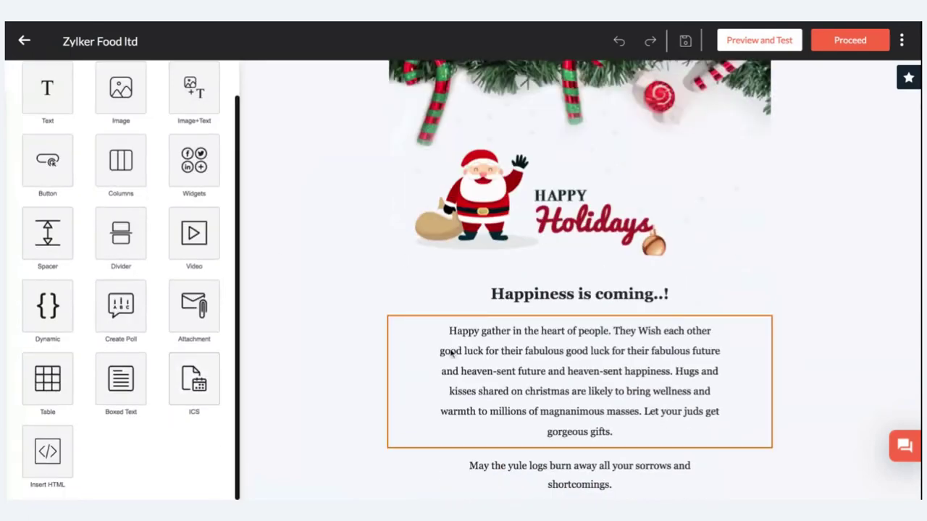
{"action": "scroll", "coordinate": [440, 332], "scroll_direction": "down", "scroll_amount": 3}
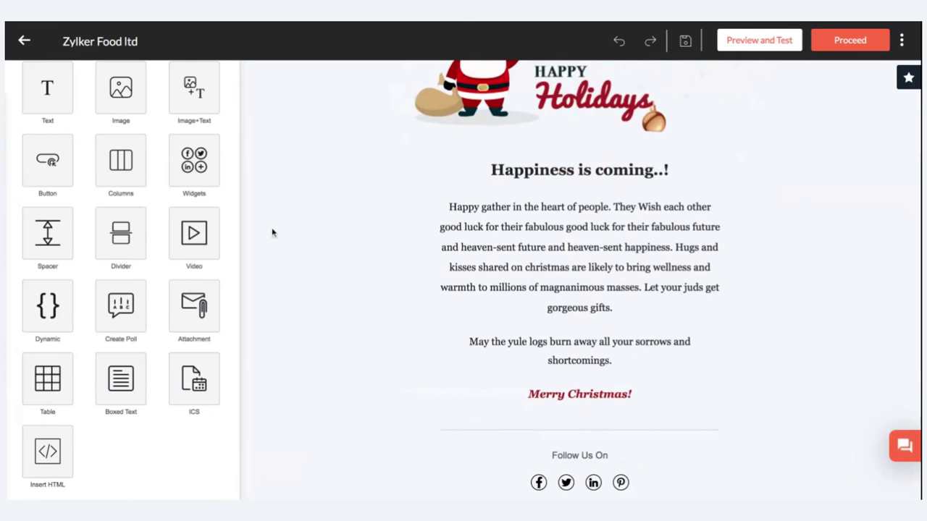
{"action": "left_click", "coordinate": [45, 309]}
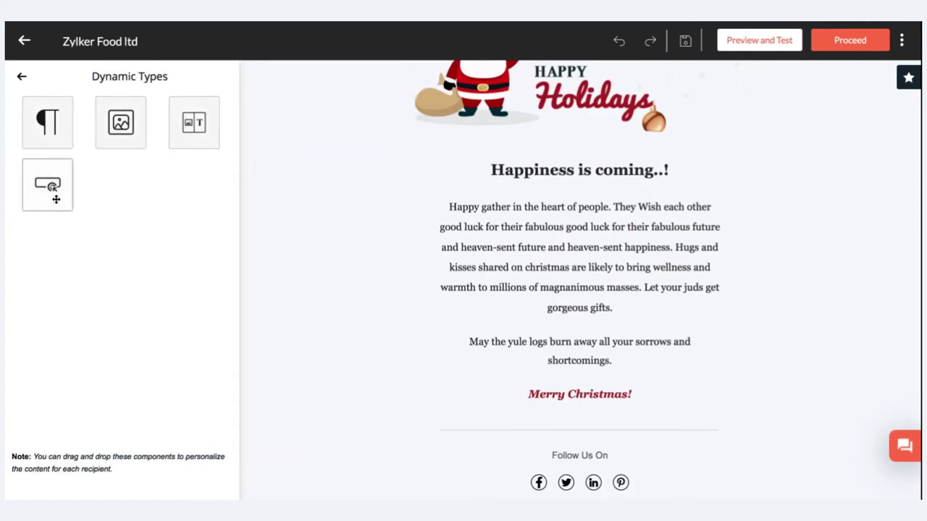
{"action": "left_click", "coordinate": [41, 138]}
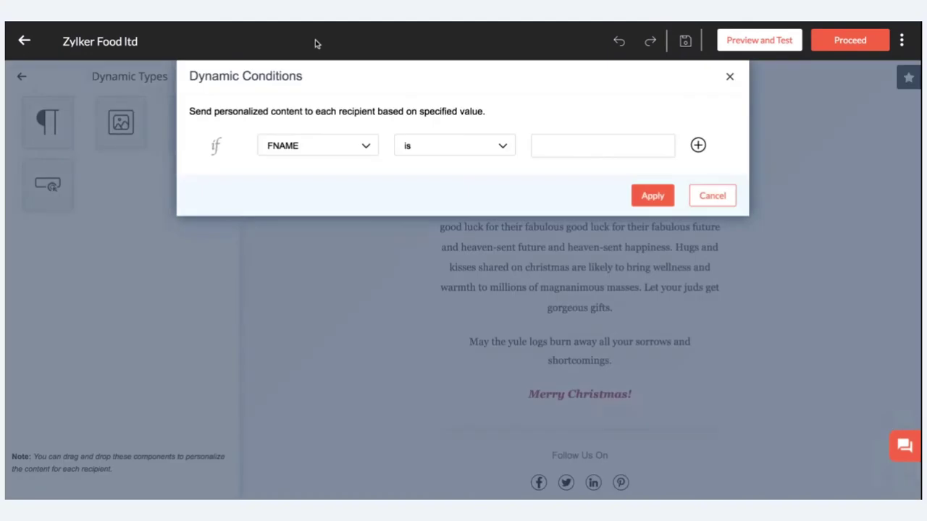
{"action": "left_click", "coordinate": [595, 150]}
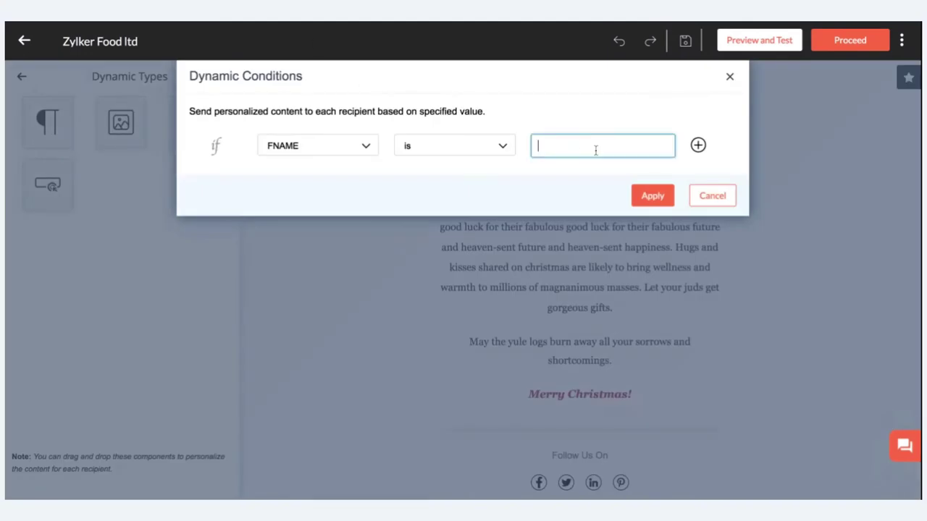
{"action": "left_click", "coordinate": [646, 196]}
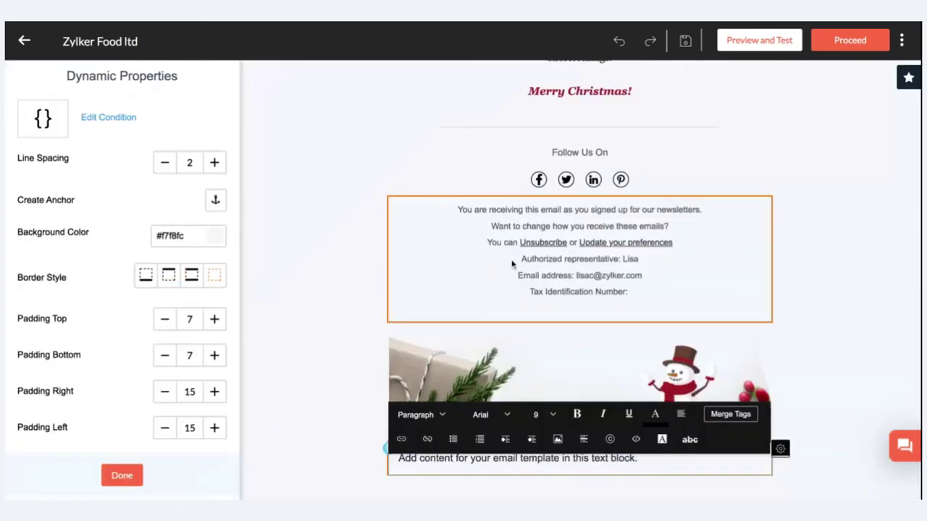
Replace the dynamic block's placeholder text with "Hello" followed by the recipient's first name, and leave the block
{"action": "left_click", "coordinate": [606, 463]}
{"action": "triple_click", "coordinate": [605, 463]}
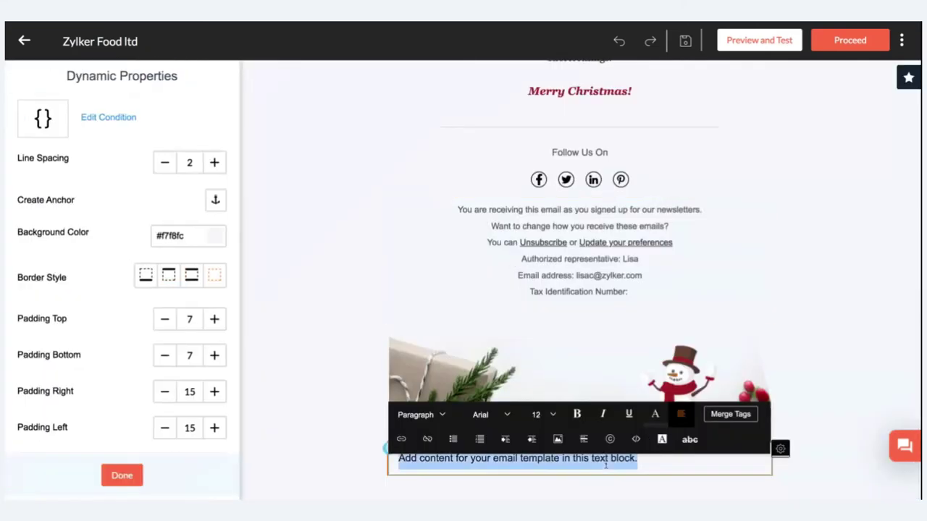
{"action": "key", "text": "BackSpace"}
{"action": "type", "text": "Hello lisa"}
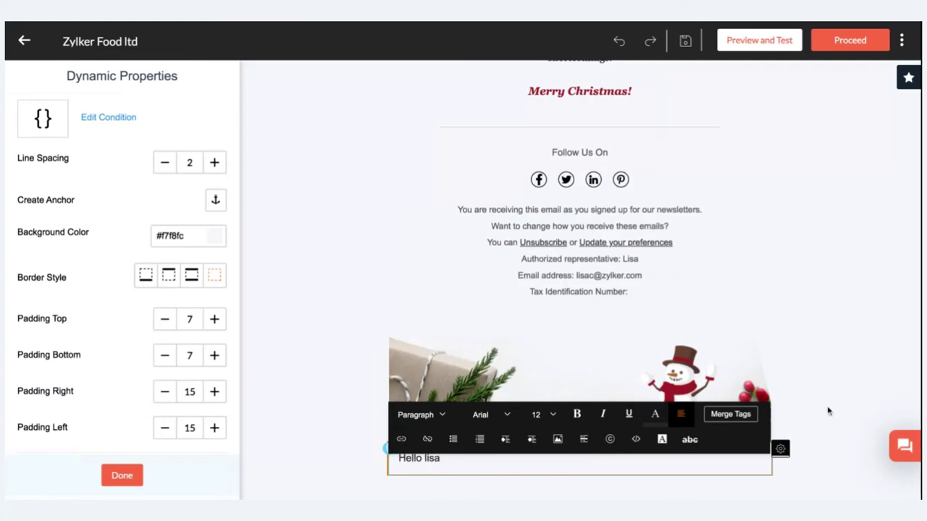
{"action": "left_click", "coordinate": [824, 410]}
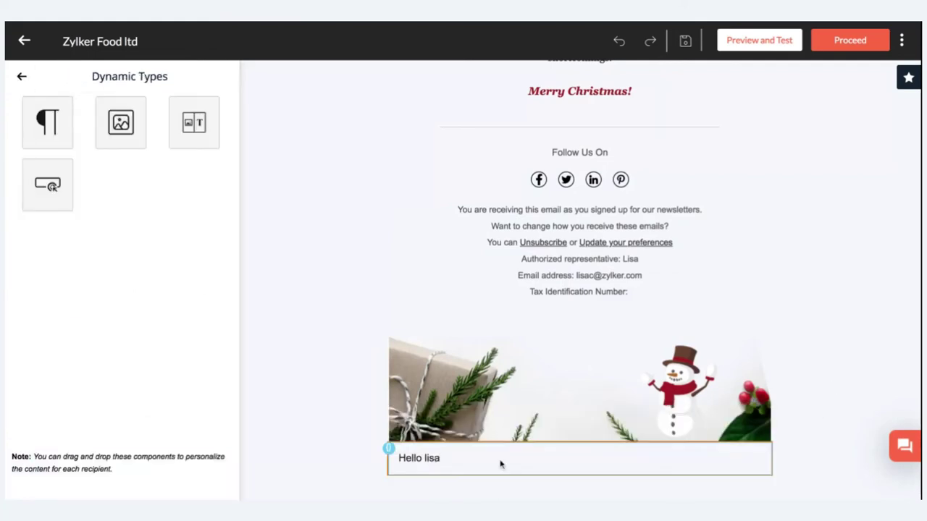
Check the dynamic text block's condition and apply it as is, and look over the whole email layout
{"action": "left_click", "coordinate": [389, 451]}
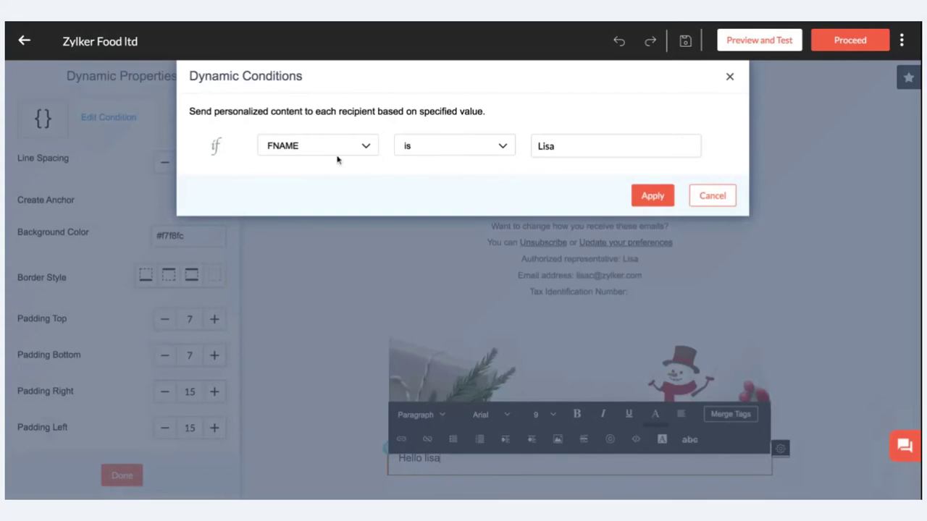
{"action": "left_click", "coordinate": [651, 196]}
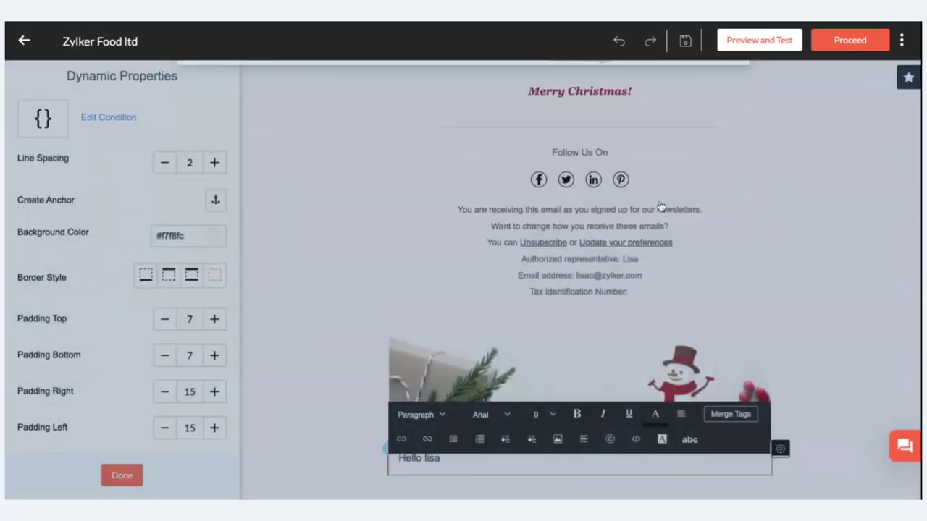
{"action": "scroll", "coordinate": [709, 268], "scroll_direction": "up", "scroll_amount": 5}
{"action": "scroll", "coordinate": [709, 268], "scroll_direction": "down", "scroll_amount": 3}
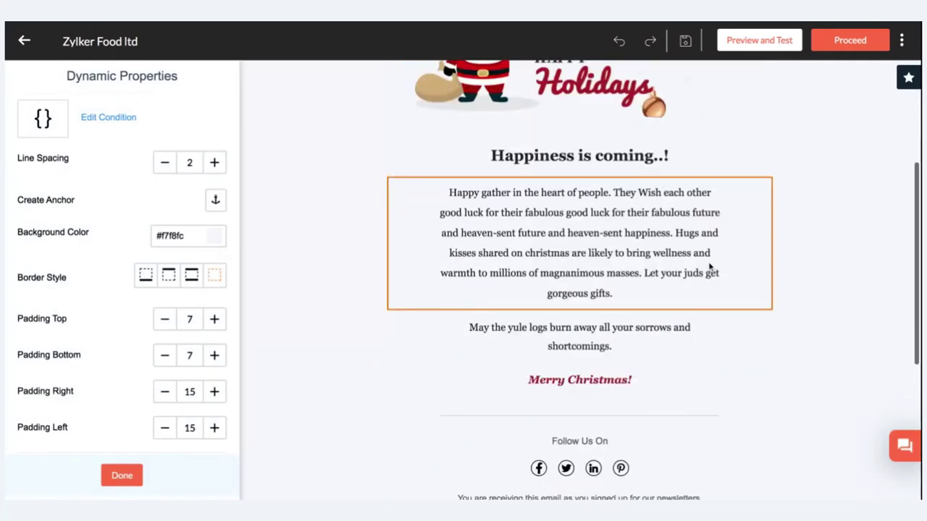
{"action": "scroll", "coordinate": [709, 268], "scroll_direction": "up", "scroll_amount": 3}
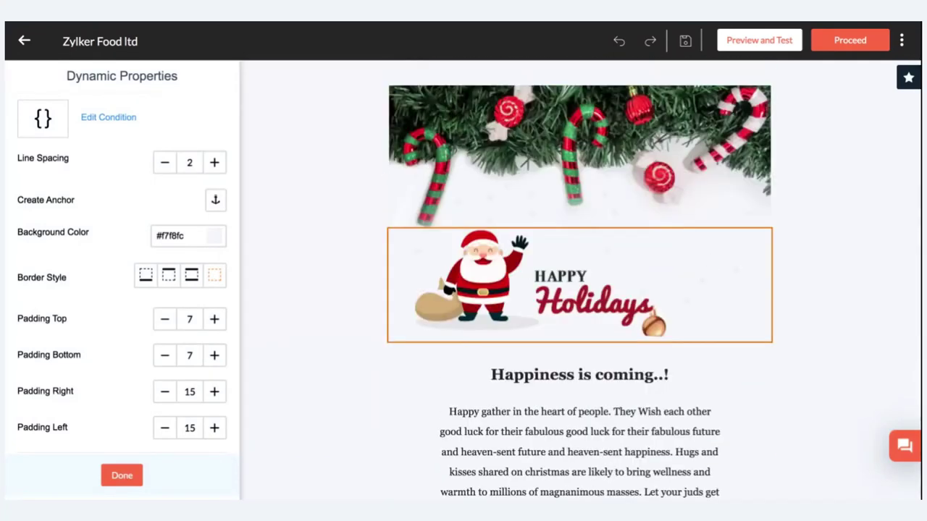
{"action": "scroll", "coordinate": [579, 261], "scroll_direction": "down", "scroll_amount": 5}
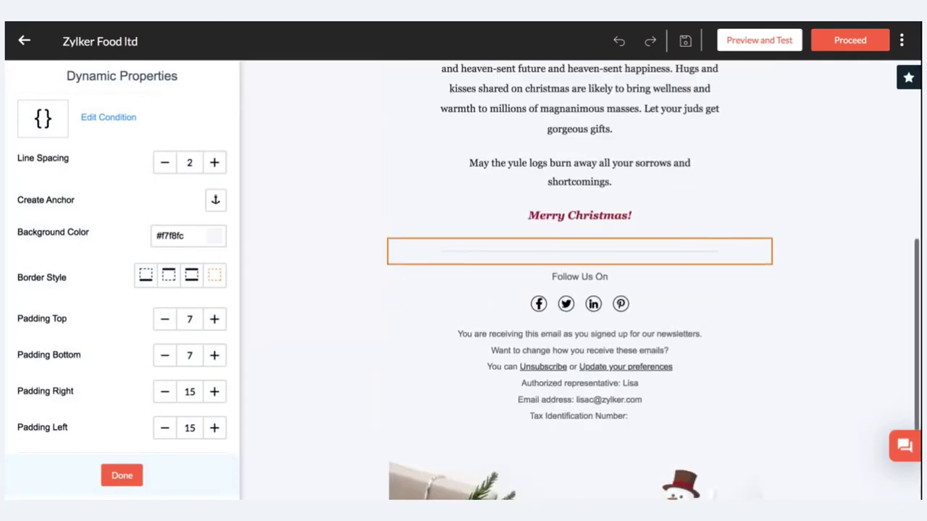
{"action": "scroll", "coordinate": [420, 435], "scroll_direction": "down", "scroll_amount": 2}
Reopen the dynamic block's condition, view the contact tags available for it, and cancel without changes
{"action": "left_click", "coordinate": [405, 461]}
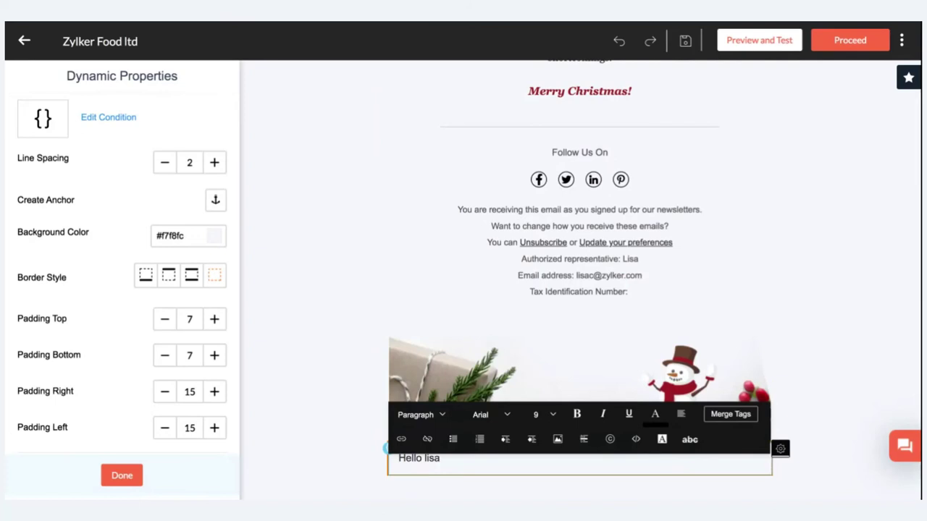
{"action": "left_click", "coordinate": [383, 450]}
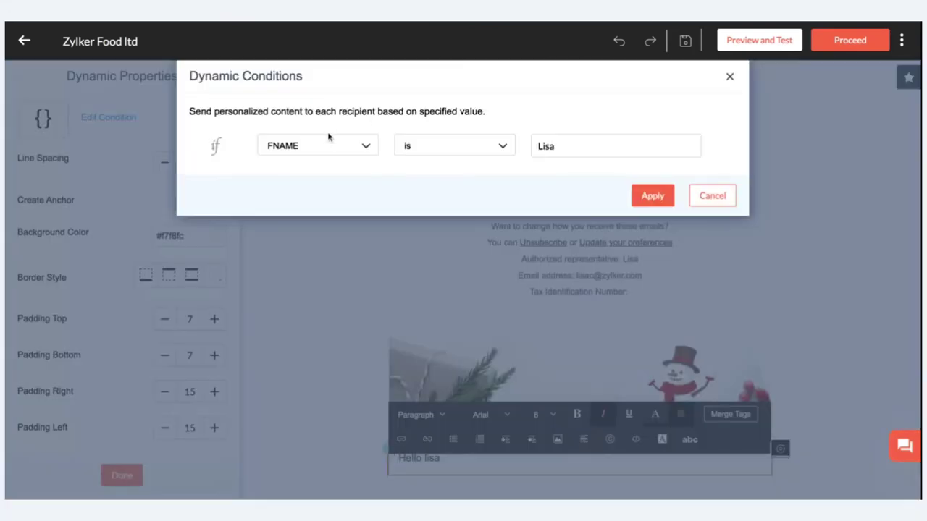
{"action": "left_click", "coordinate": [331, 146]}
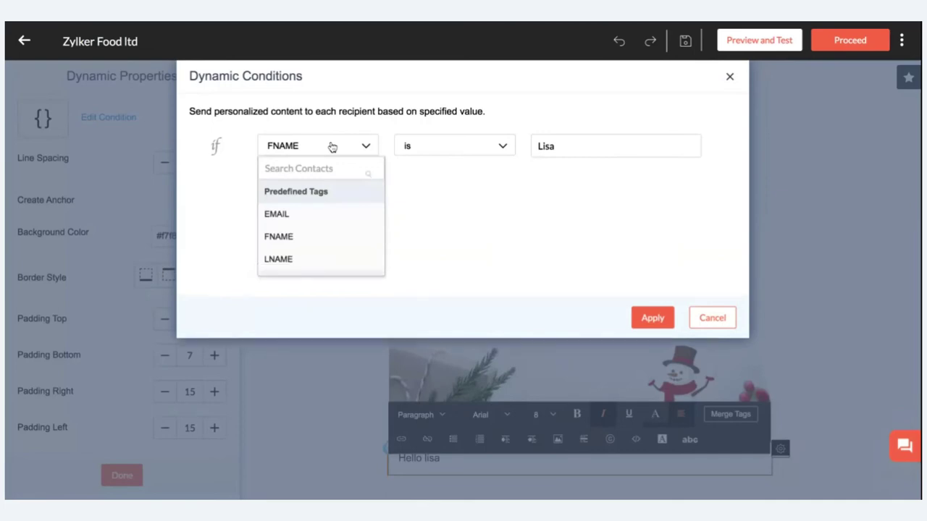
{"action": "scroll", "coordinate": [341, 242], "scroll_direction": "down", "scroll_amount": 5}
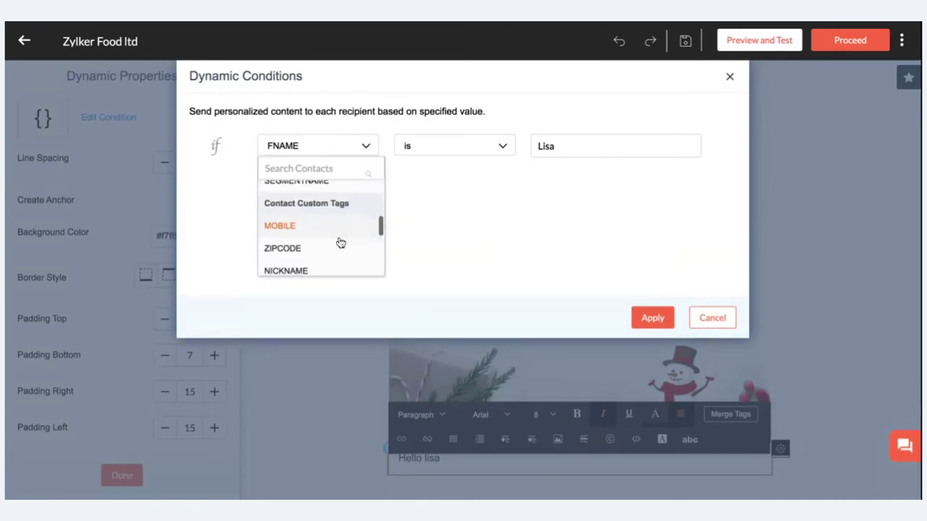
{"action": "left_click", "coordinate": [703, 318]}
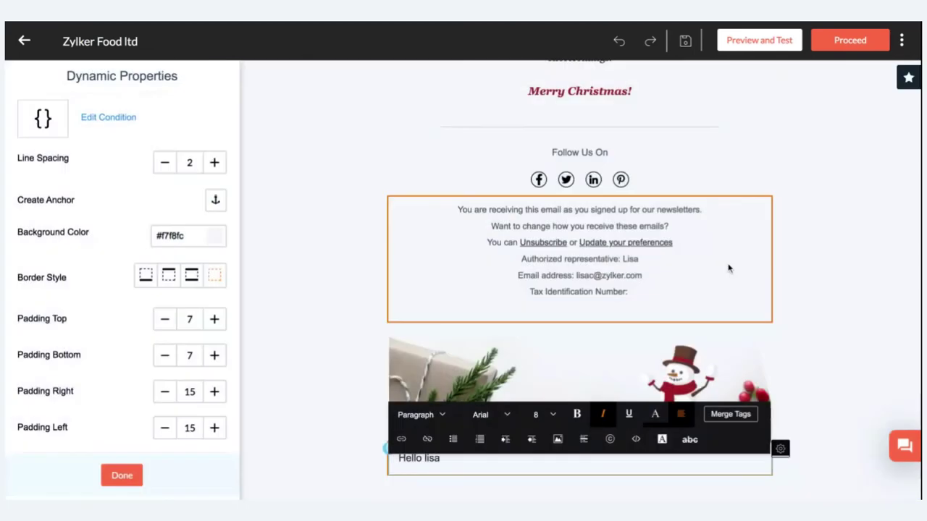
View the image properties of the snowman banner and close them
{"action": "left_click", "coordinate": [547, 368]}
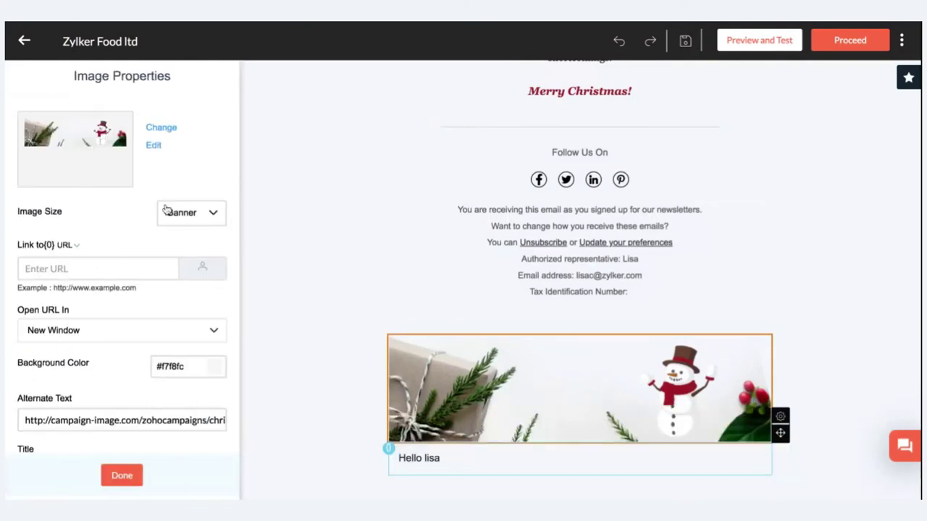
{"action": "left_click", "coordinate": [130, 481]}
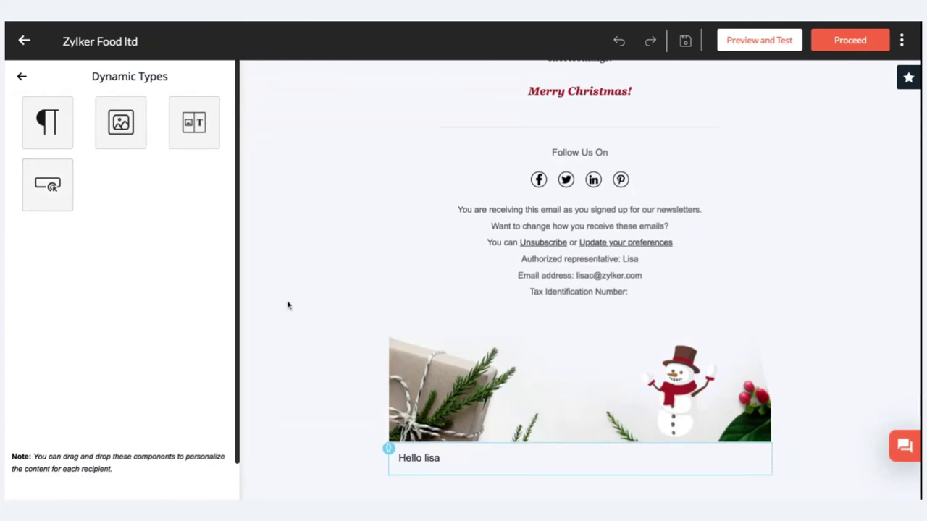
Add a new line reading "Hello," above the "Happiness is coming..!" heading in the email body
{"action": "scroll", "coordinate": [287, 305], "scroll_direction": "up", "scroll_amount": 3}
{"action": "scroll", "coordinate": [288, 304], "scroll_direction": "up", "scroll_amount": 5}
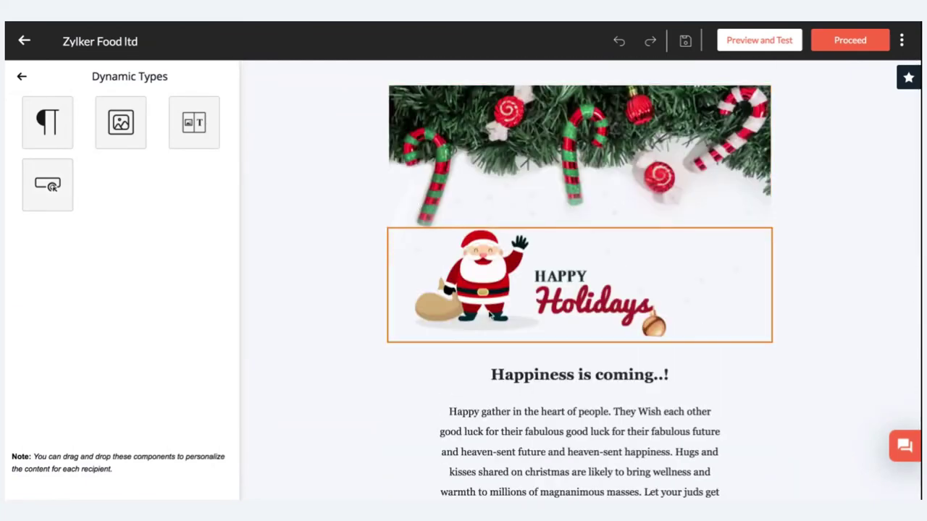
{"action": "left_click", "coordinate": [493, 375]}
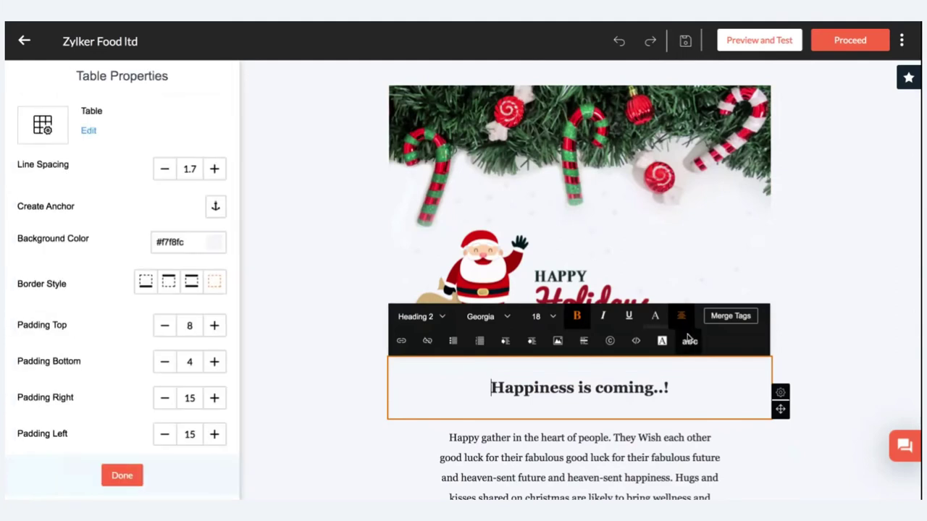
{"action": "left_click", "coordinate": [501, 372]}
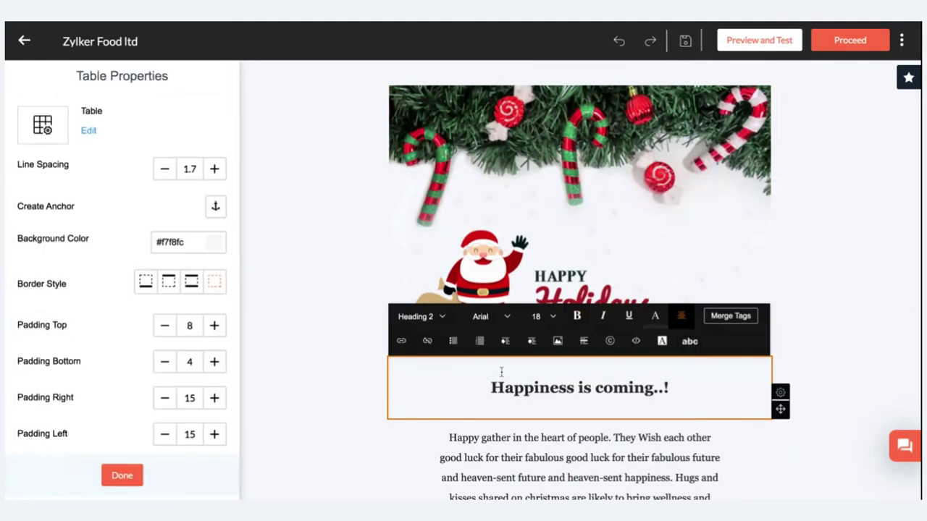
{"action": "left_click", "coordinate": [488, 392]}
{"action": "key", "text": "Return"}
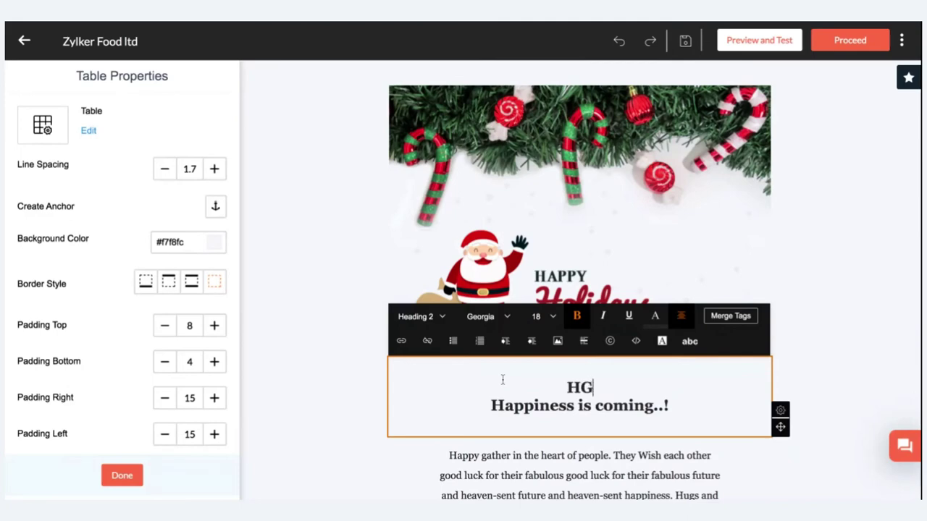
{"action": "type", "text": "I"}
{"action": "key", "text": "BackSpace"}
{"action": "type", "text": "ello"}
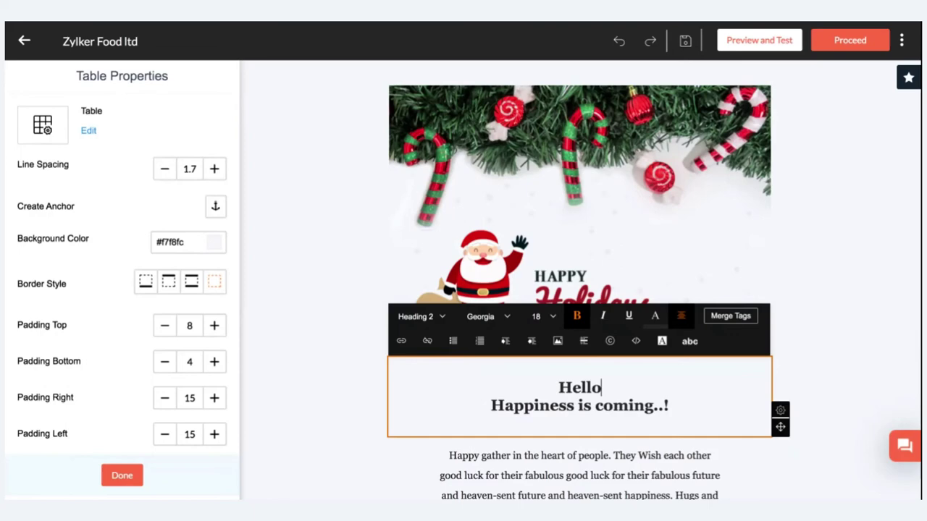
{"action": "type", "text": ","}
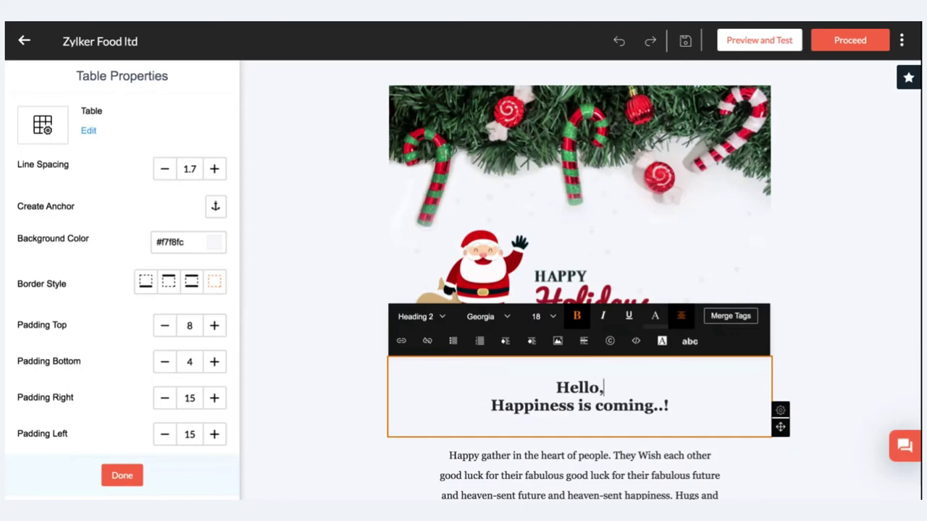
Insert the contact's first name merge tag after the "Hello," greeting, and save the content to proceed to the campaign summary
{"action": "left_click", "coordinate": [737, 318]}
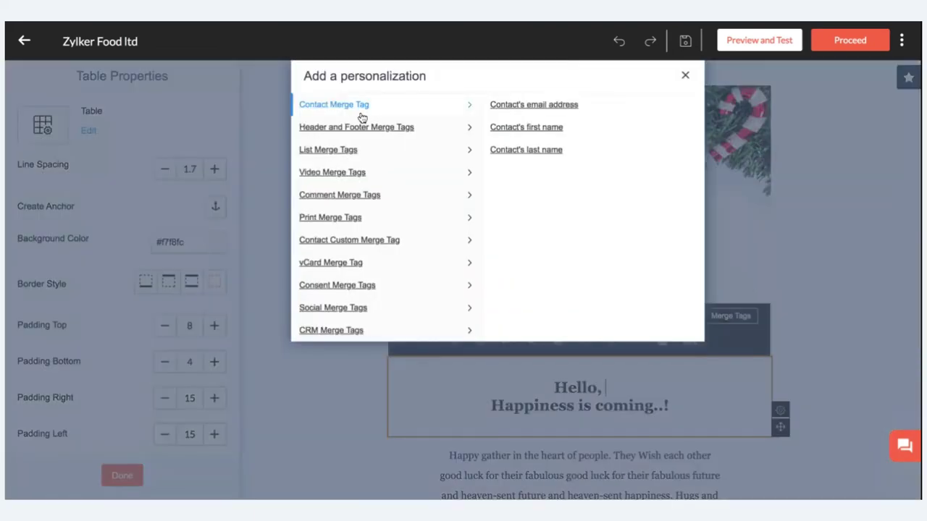
{"action": "left_click", "coordinate": [527, 127]}
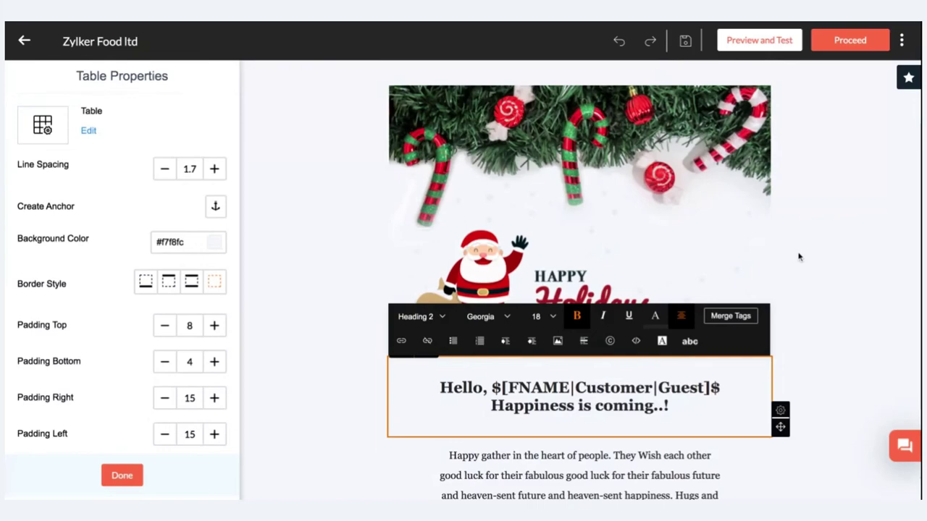
{"action": "left_click", "coordinate": [842, 48]}
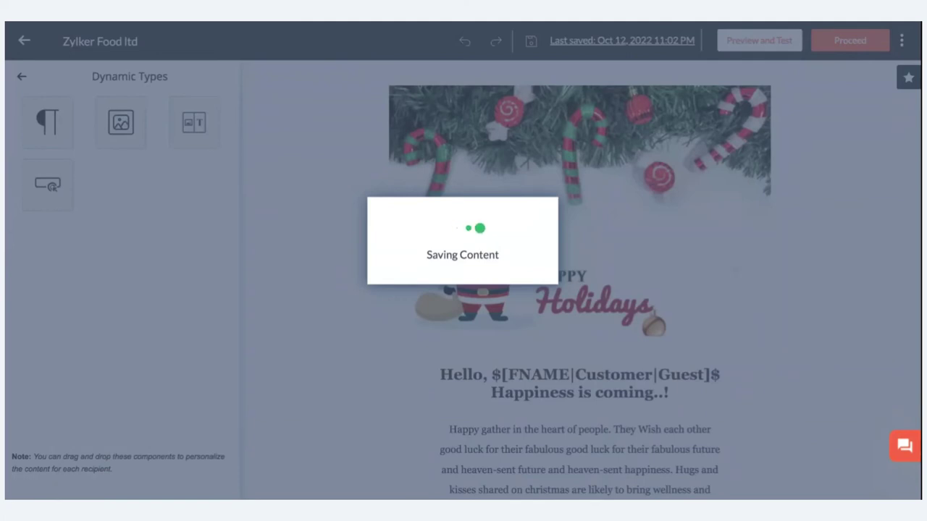
Edit the campaign's recipients and deselect the Zylker Canada segment
{"action": "scroll", "coordinate": [209, 217], "scroll_direction": "down", "scroll_amount": 1}
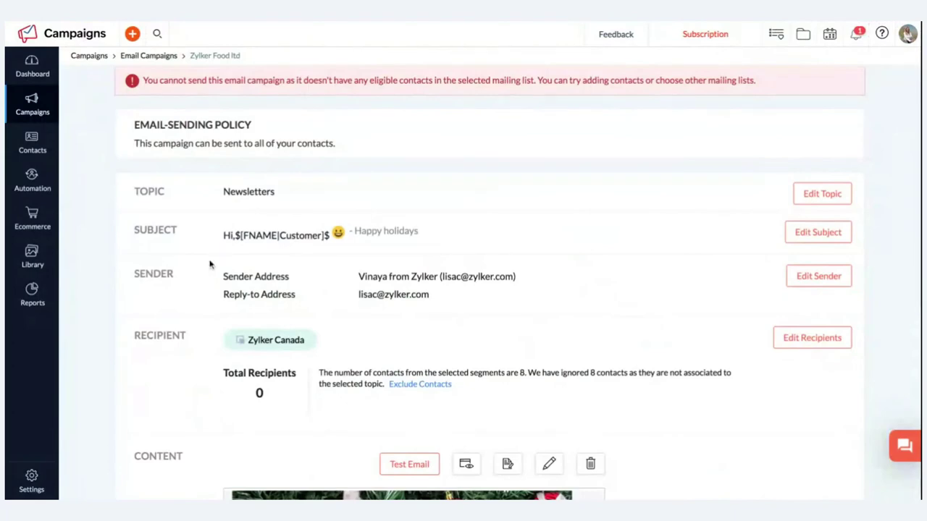
{"action": "scroll", "coordinate": [225, 254], "scroll_direction": "down", "scroll_amount": 1}
{"action": "scroll", "coordinate": [806, 114], "scroll_direction": "down", "scroll_amount": 2}
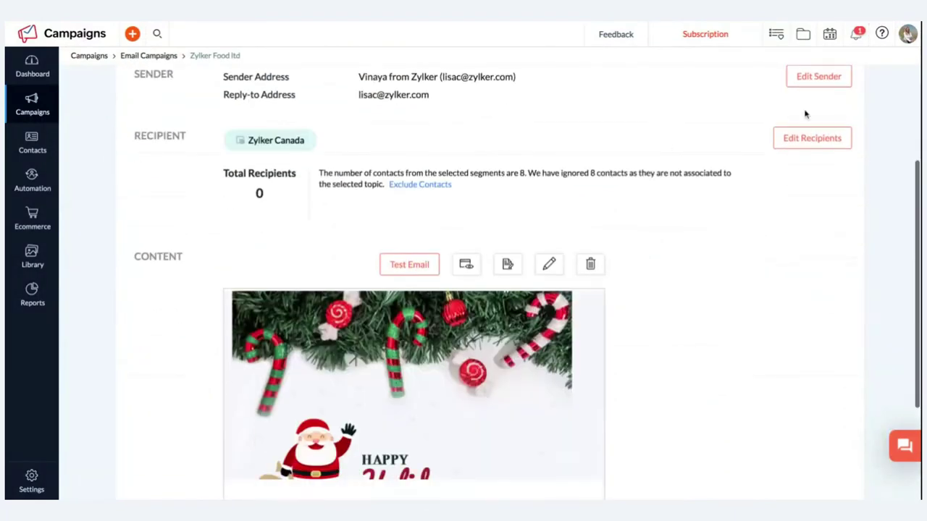
{"action": "left_click", "coordinate": [810, 152]}
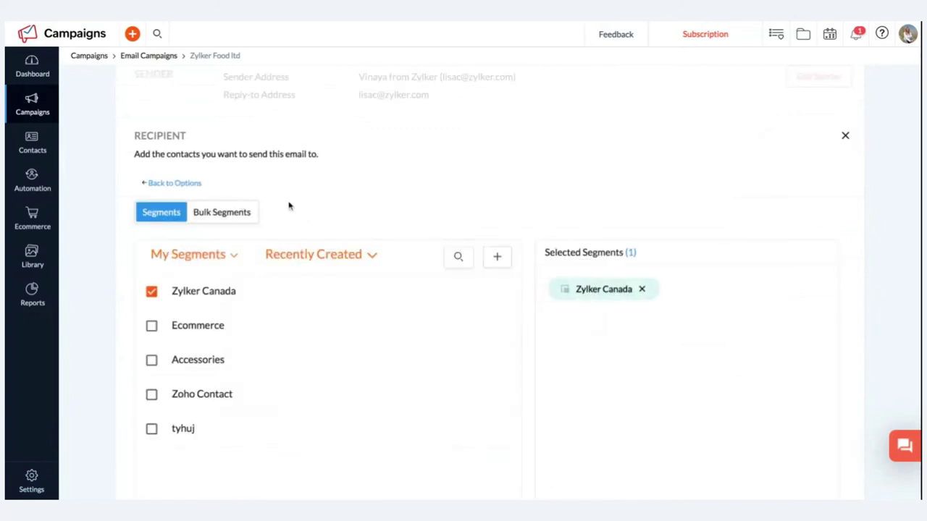
{"action": "left_click", "coordinate": [152, 297]}
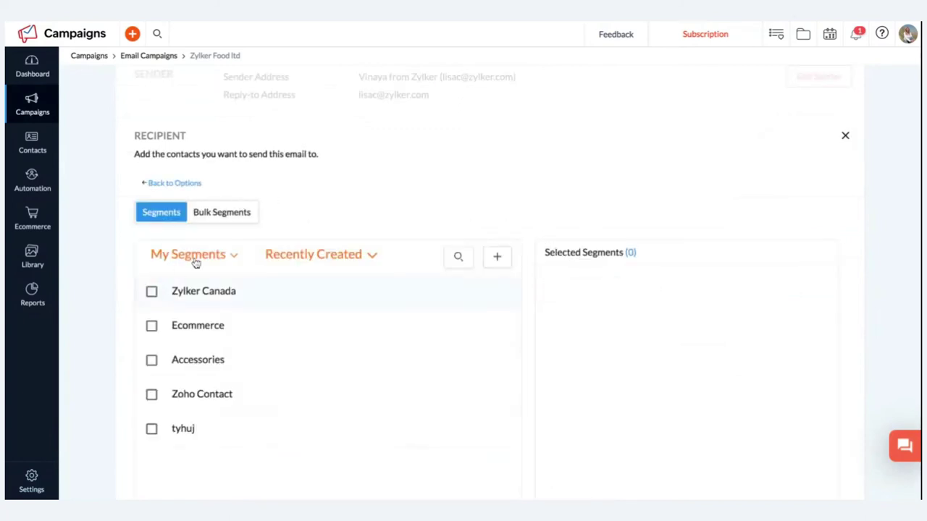
{"action": "scroll", "coordinate": [203, 316], "scroll_direction": "down", "scroll_amount": 3}
{"action": "scroll", "coordinate": [204, 317], "scroll_direction": "up", "scroll_amount": 3}
Switch the recipient source to mailing lists, select the Zylker Ltd list, and save the recipients
{"action": "left_click", "coordinate": [179, 186]}
{"action": "left_click", "coordinate": [293, 240]}
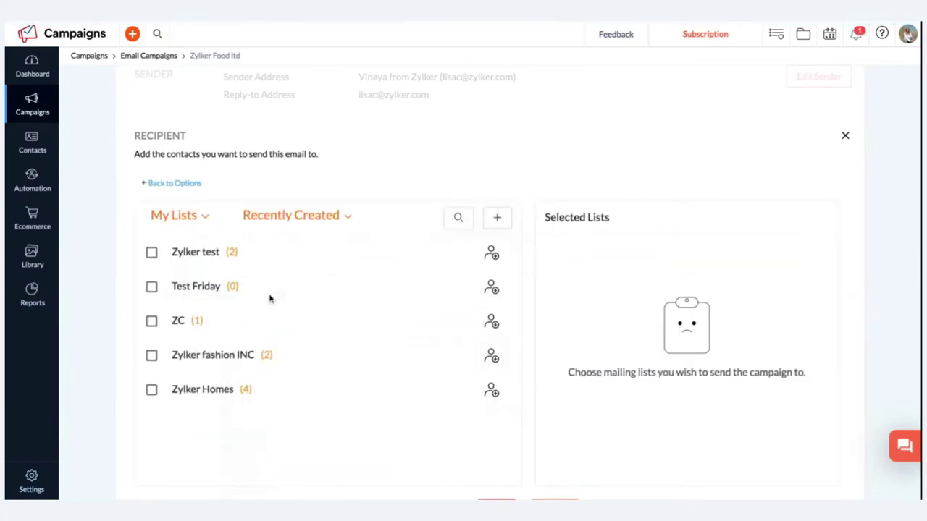
{"action": "scroll", "coordinate": [269, 298], "scroll_direction": "down", "scroll_amount": 2}
{"action": "scroll", "coordinate": [269, 299], "scroll_direction": "down", "scroll_amount": 2}
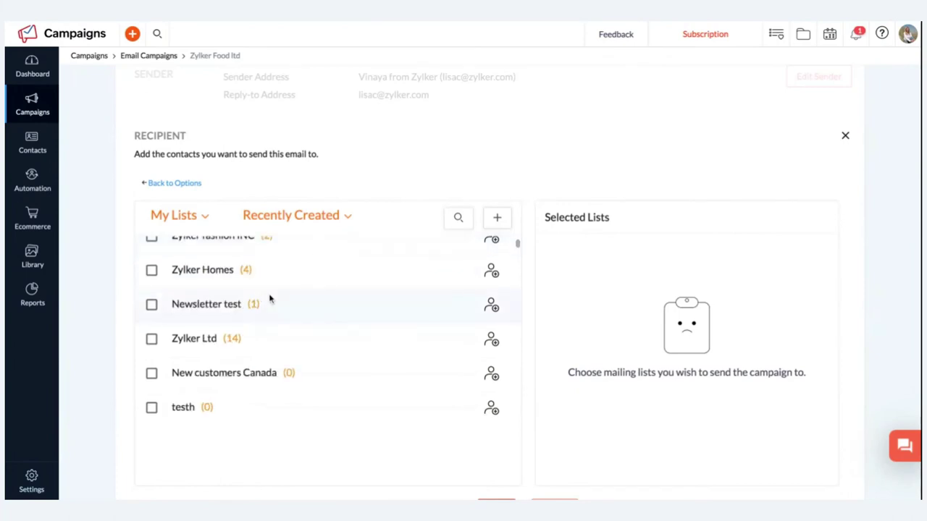
{"action": "scroll", "coordinate": [269, 299], "scroll_direction": "down", "scroll_amount": 1}
{"action": "scroll", "coordinate": [269, 298], "scroll_direction": "up", "scroll_amount": 5}
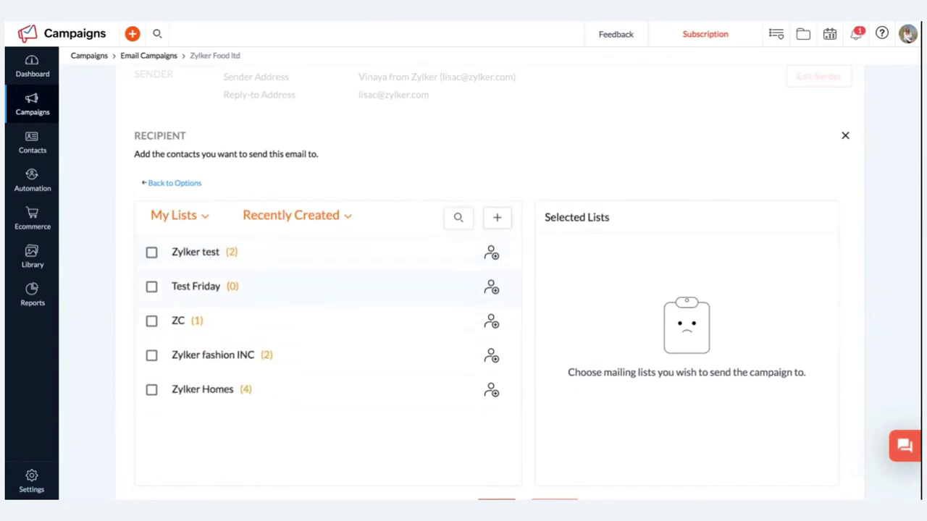
{"action": "scroll", "coordinate": [327, 322], "scroll_direction": "down", "scroll_amount": 5}
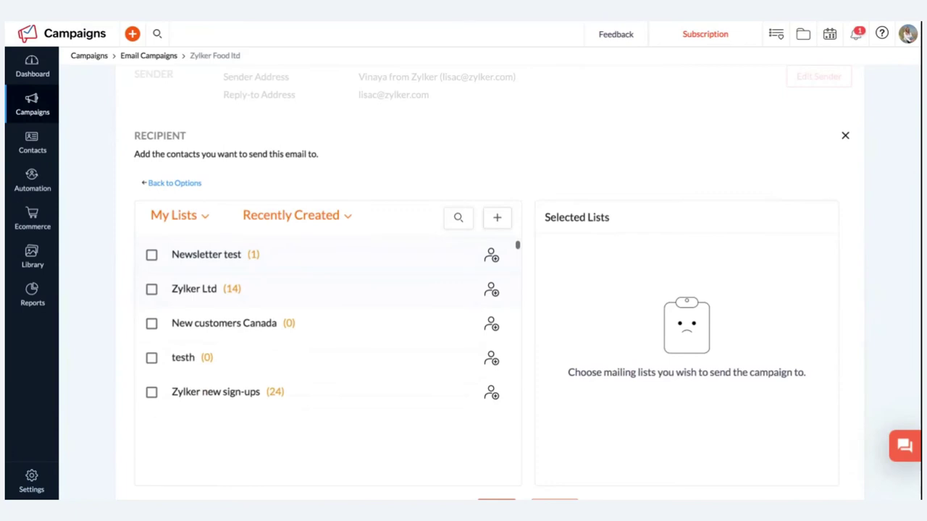
{"action": "left_click", "coordinate": [152, 288]}
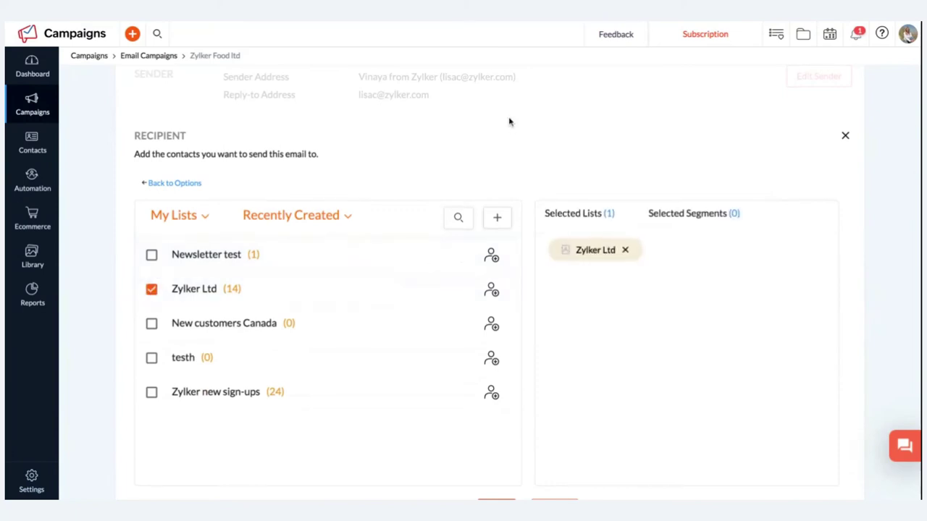
{"action": "scroll", "coordinate": [509, 123], "scroll_direction": "down", "scroll_amount": 4}
{"action": "left_click", "coordinate": [506, 247]}
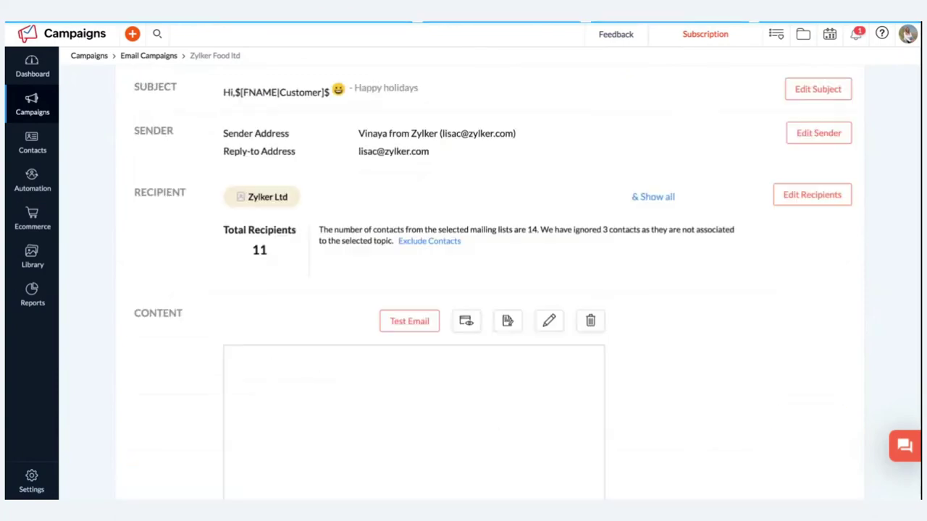
Review the campaign summary, including the launch options, topic, subject, sender, recipients and content
{"action": "scroll", "coordinate": [493, 282], "scroll_direction": "up", "scroll_amount": 3}
{"action": "scroll", "coordinate": [410, 315], "scroll_direction": "up", "scroll_amount": 2}
{"action": "scroll", "coordinate": [410, 314], "scroll_direction": "down", "scroll_amount": 5}
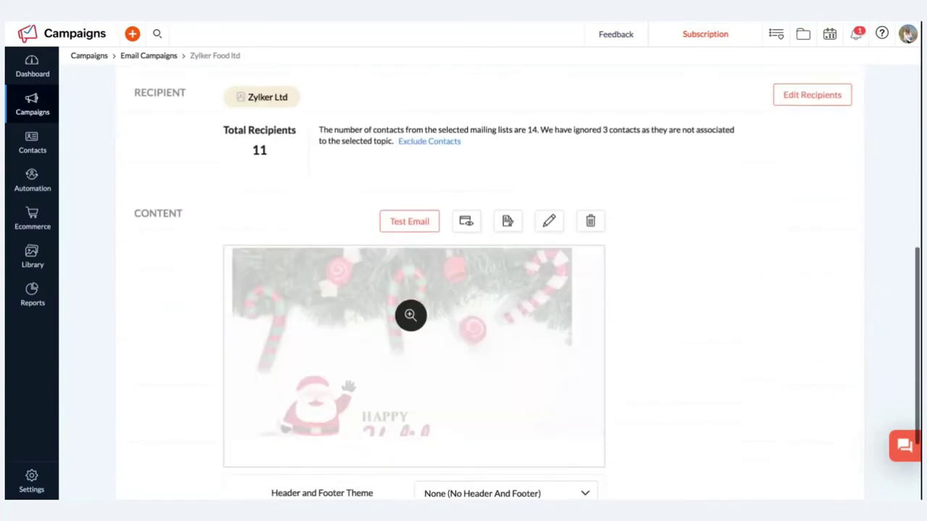
{"action": "scroll", "coordinate": [410, 314], "scroll_direction": "down", "scroll_amount": 2}
{"action": "scroll", "coordinate": [410, 314], "scroll_direction": "up", "scroll_amount": 4}
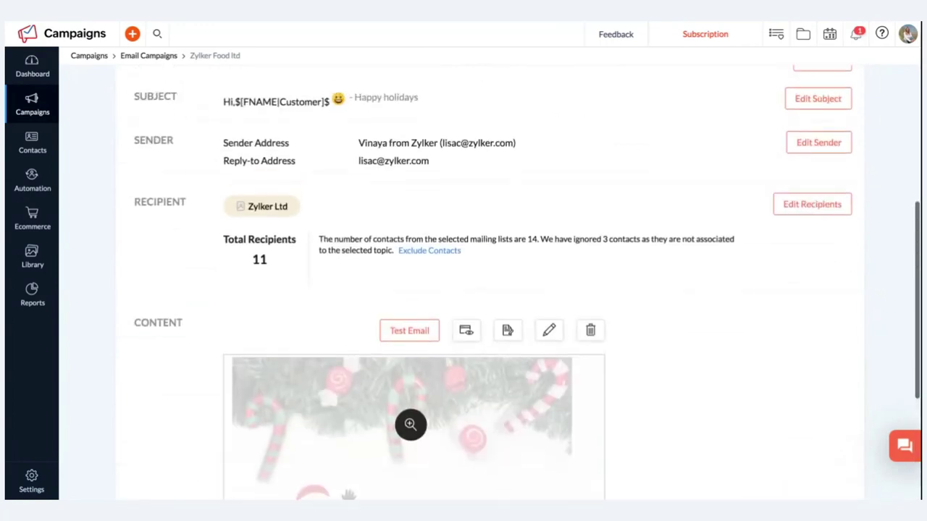
{"action": "scroll", "coordinate": [348, 495], "scroll_direction": "up", "scroll_amount": 3}
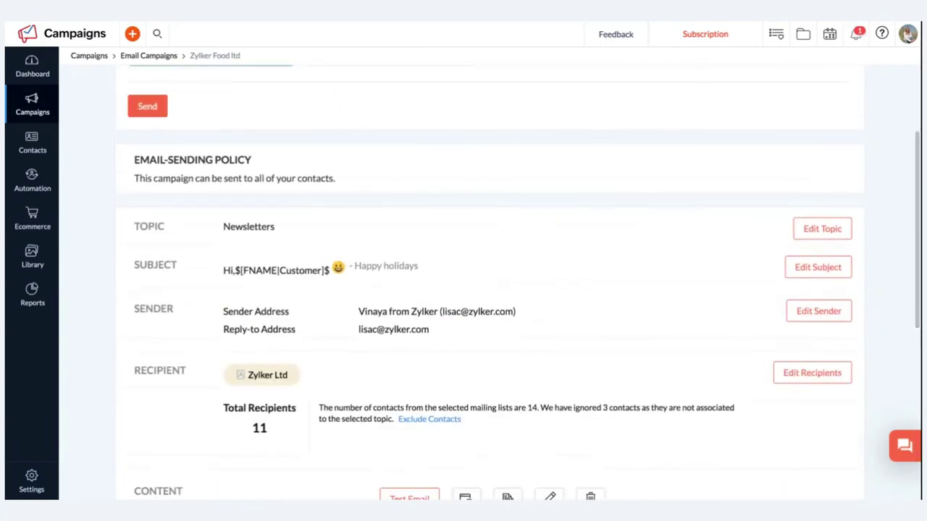
{"action": "scroll", "coordinate": [518, 283], "scroll_direction": "up", "scroll_amount": 2}
{"action": "scroll", "coordinate": [489, 282], "scroll_direction": "up", "scroll_amount": 3}
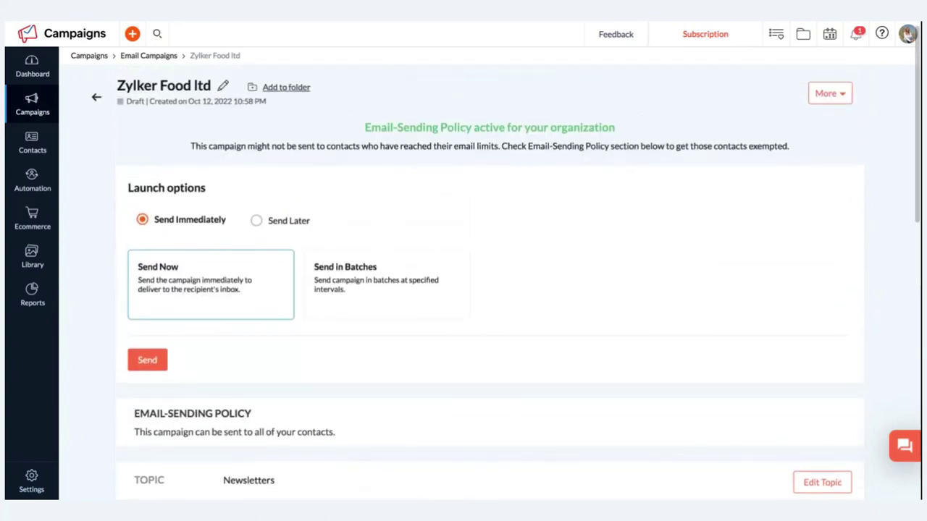
{"action": "scroll", "coordinate": [489, 282], "scroll_direction": "down", "scroll_amount": 2}
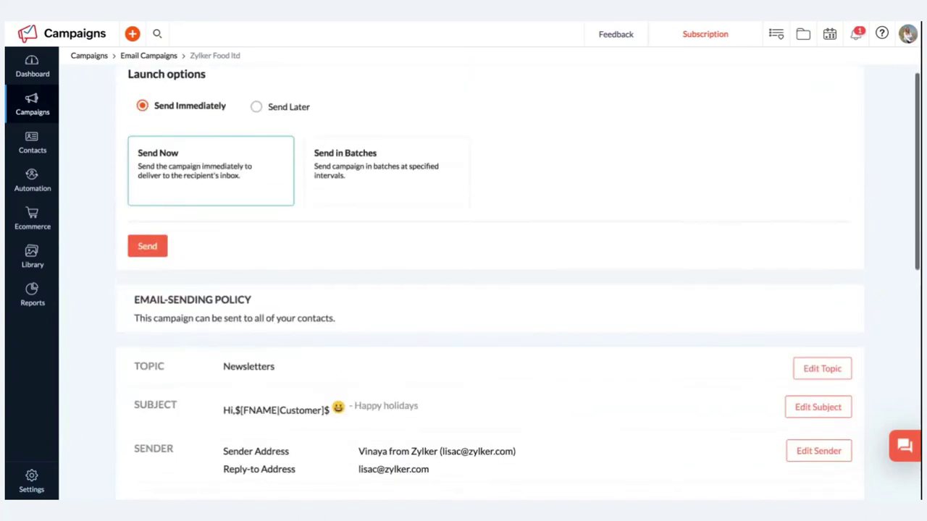
Compare the Send Later and Send Immediately launch options, and choose sending later at the Recipients' Optimal Open Time
{"action": "left_click", "coordinate": [256, 108]}
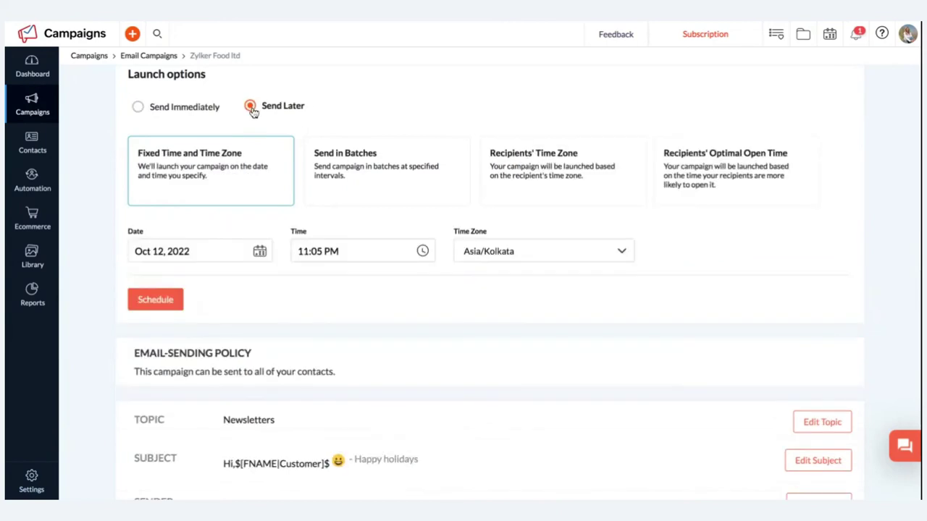
{"action": "left_click", "coordinate": [139, 109]}
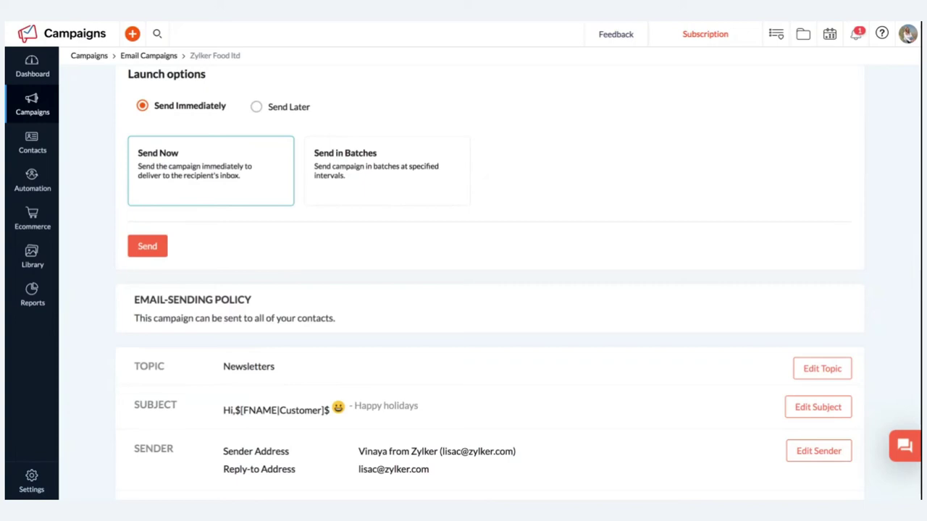
{"action": "left_click", "coordinate": [255, 108]}
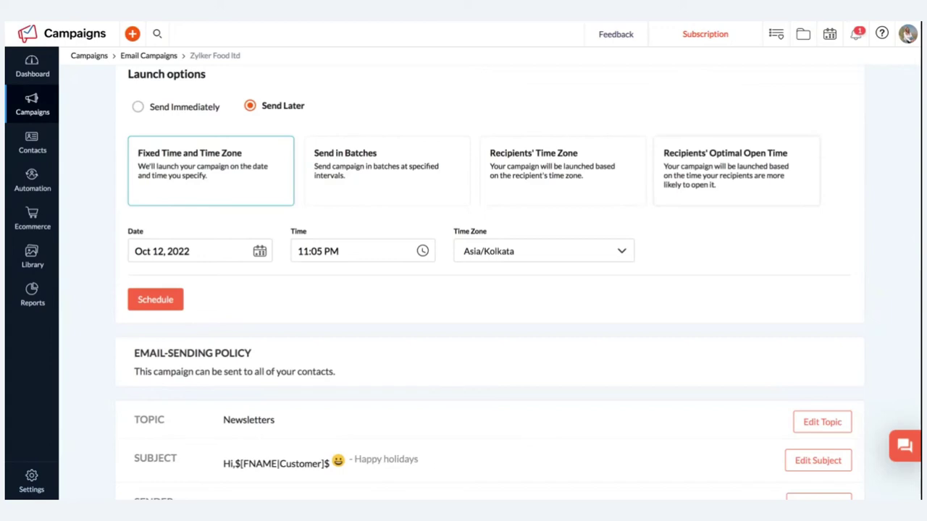
{"action": "left_click", "coordinate": [736, 170]}
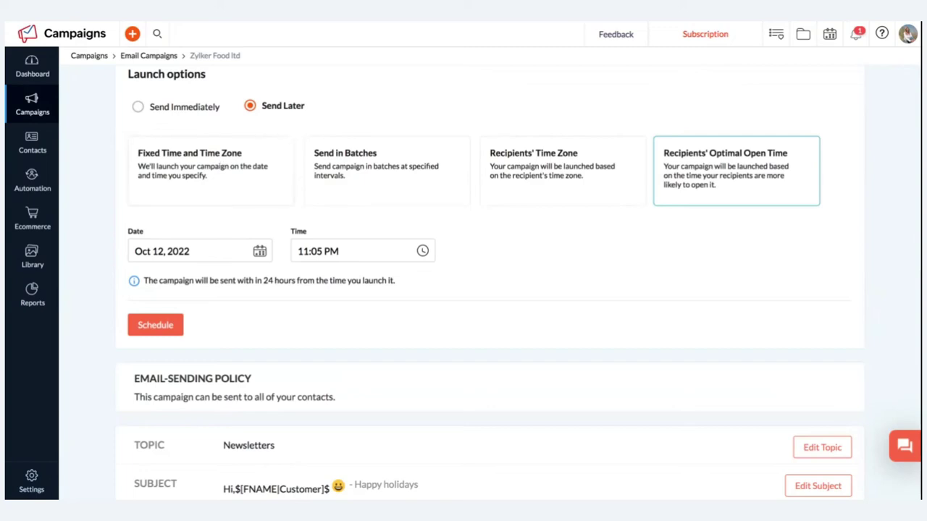
Look over the campaign details, open the campaign-based reports, and view the report for the last 30 days
{"action": "scroll", "coordinate": [344, 288], "scroll_direction": "down", "scroll_amount": 1}
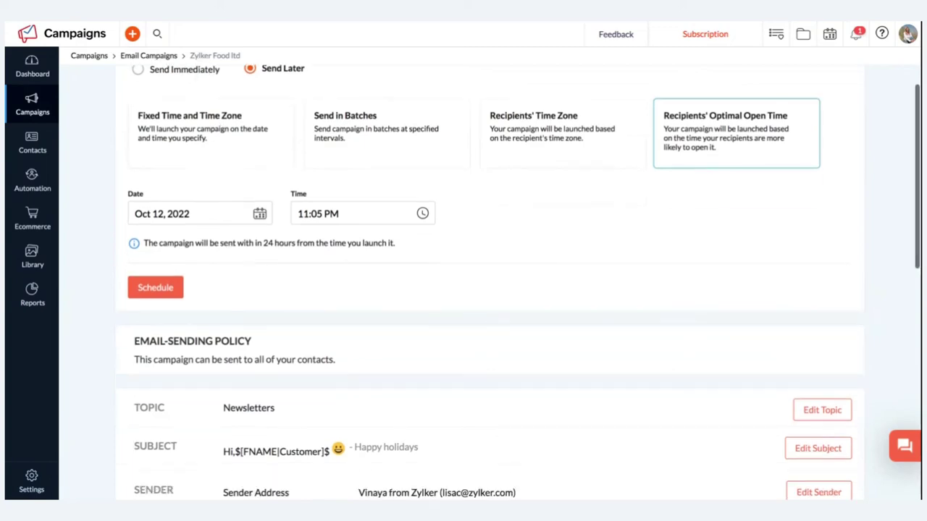
{"action": "scroll", "coordinate": [344, 288], "scroll_direction": "down", "scroll_amount": 3}
{"action": "scroll", "coordinate": [344, 288], "scroll_direction": "down", "scroll_amount": 2}
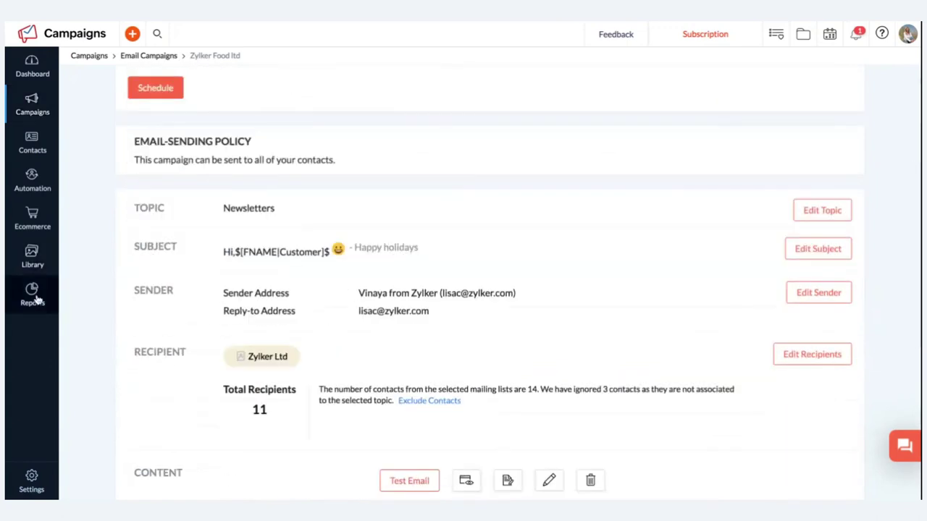
{"action": "mouse_move", "coordinate": [38, 298]}
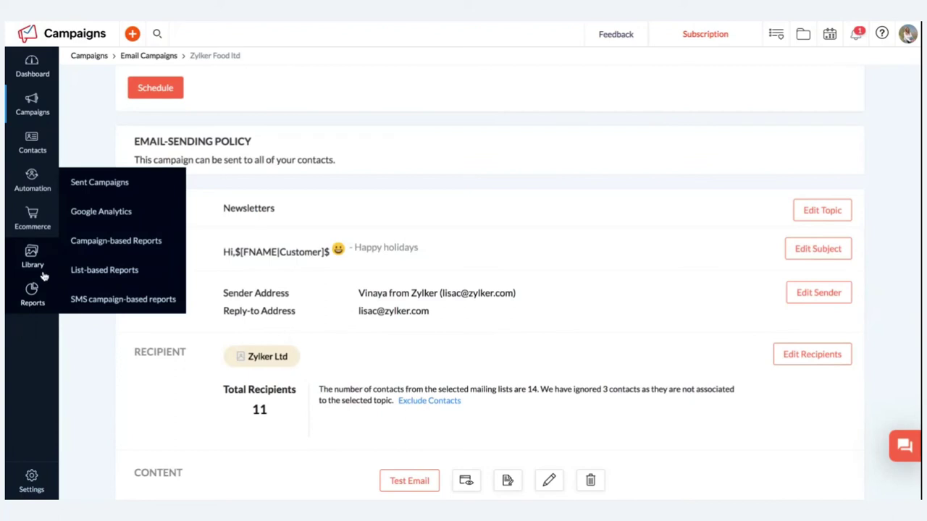
{"action": "left_click", "coordinate": [135, 240]}
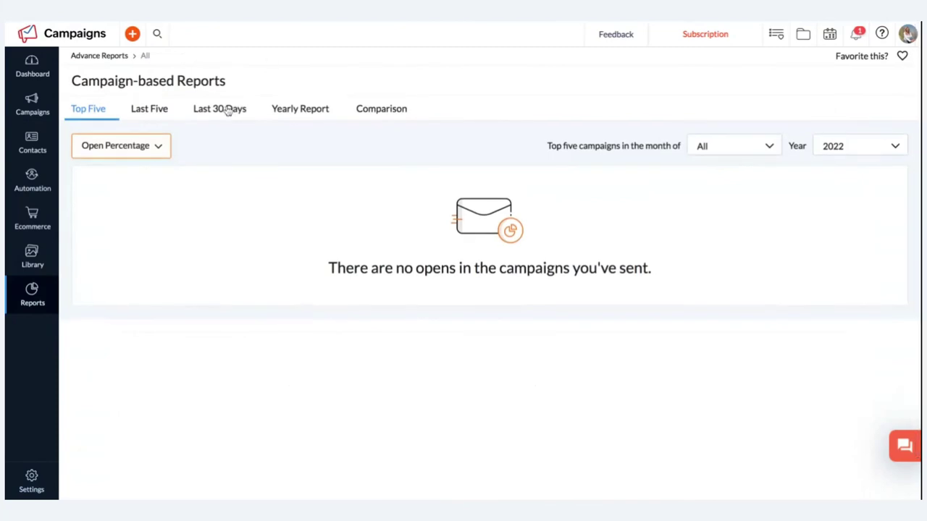
{"action": "left_click", "coordinate": [227, 113]}
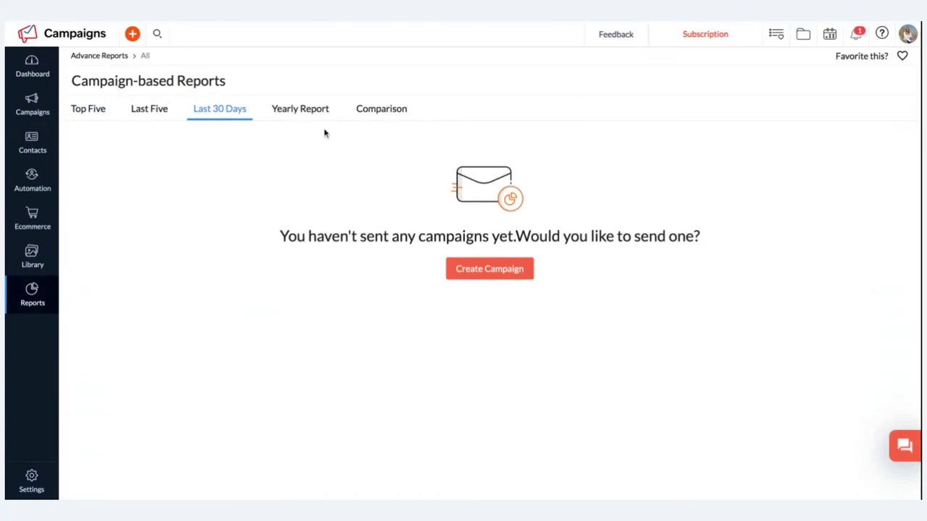
View the yearly campaign report and examine its monthly sent, opens and clicks chart for 2022
{"action": "left_click", "coordinate": [306, 115]}
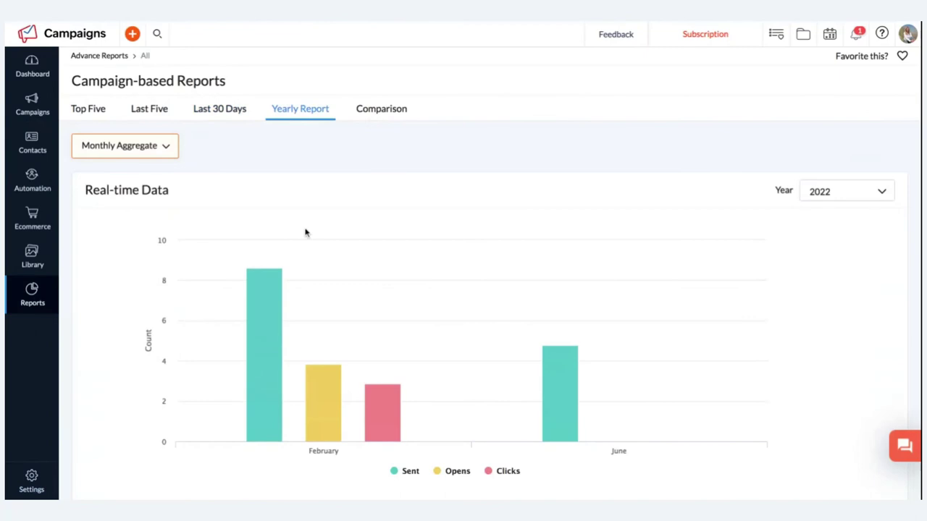
{"action": "scroll", "coordinate": [305, 232], "scroll_direction": "down", "scroll_amount": 1}
{"action": "scroll", "coordinate": [305, 232], "scroll_direction": "up", "scroll_amount": 1}
{"action": "scroll", "coordinate": [464, 290], "scroll_direction": "down", "scroll_amount": 1}
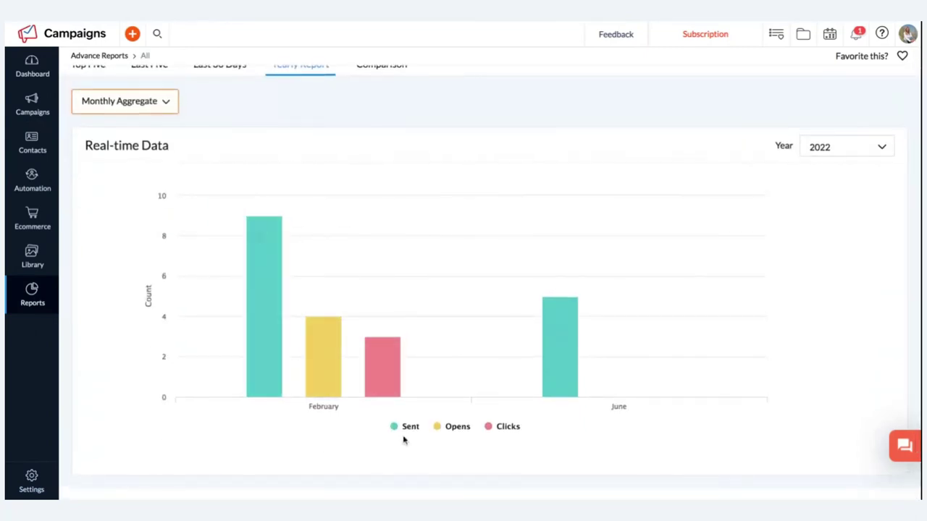
View the Comparison report and examine the yearly sent, opens, clicks and bounces chart for 2022 and 2021
{"action": "scroll", "coordinate": [417, 239], "scroll_direction": "up", "scroll_amount": 1}
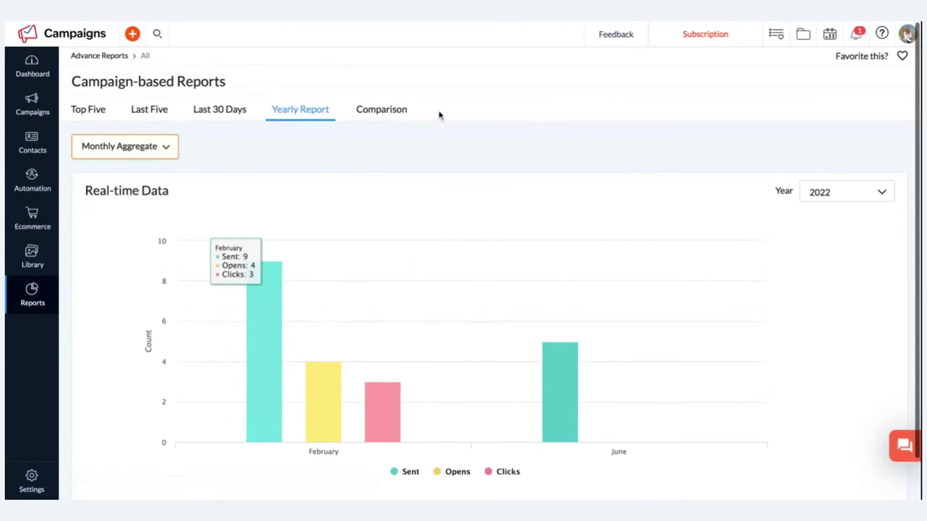
{"action": "left_click", "coordinate": [396, 118]}
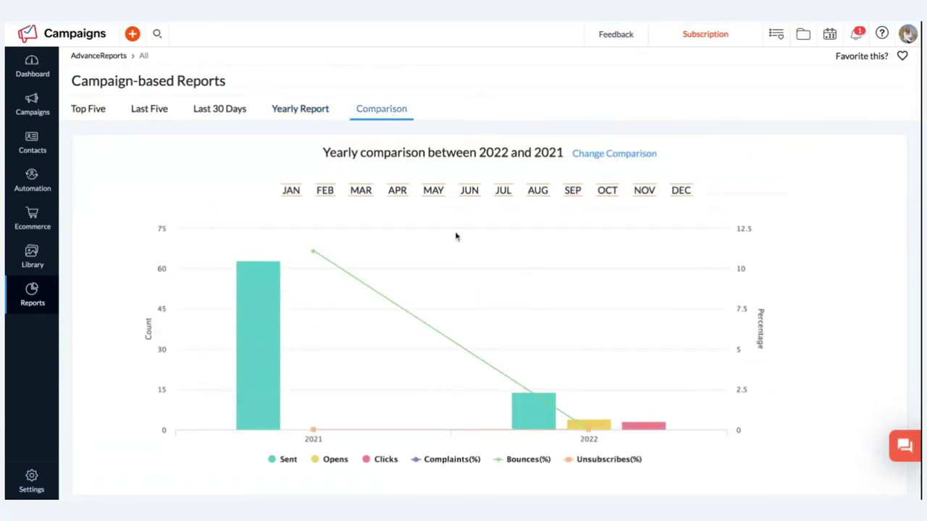
{"action": "mouse_move", "coordinate": [456, 236]}
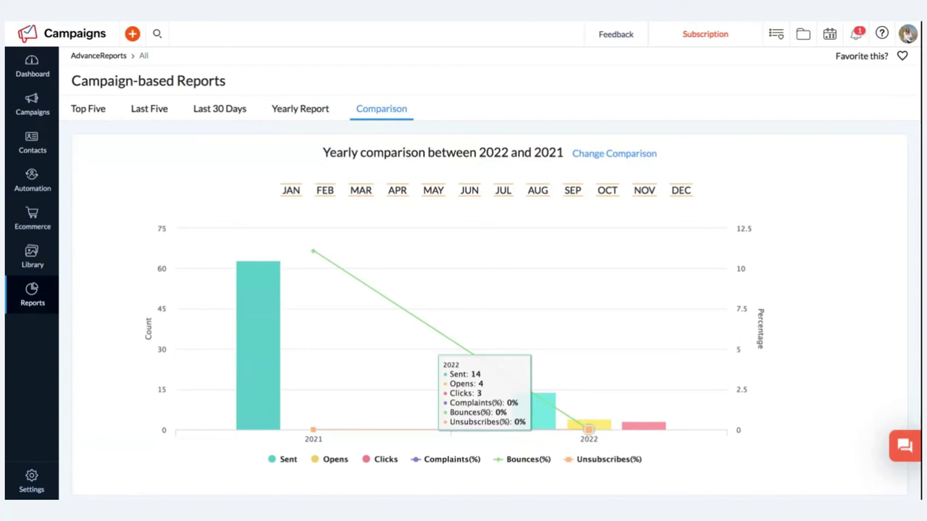
Open the Sent Campaigns report and look through each campaign's delivered, opened and clicked rates
{"action": "mouse_move", "coordinate": [29, 302]}
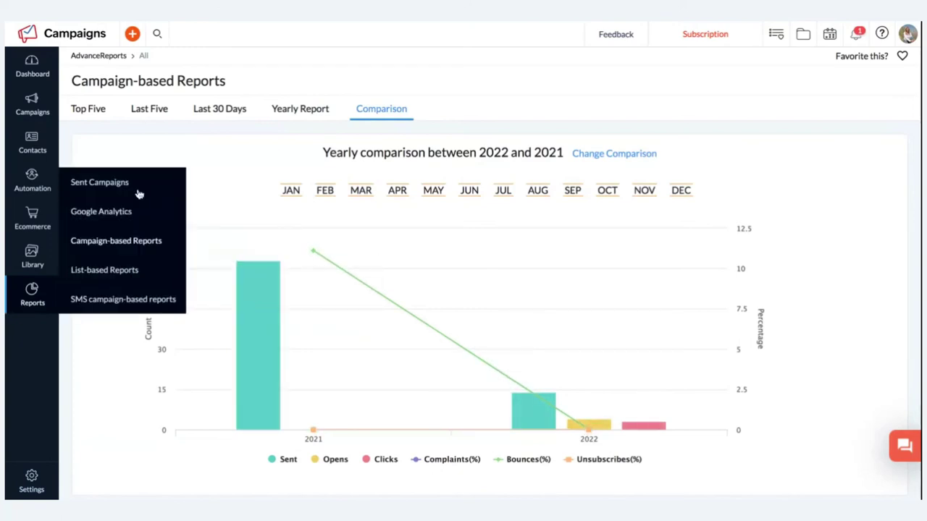
{"action": "left_click", "coordinate": [144, 185]}
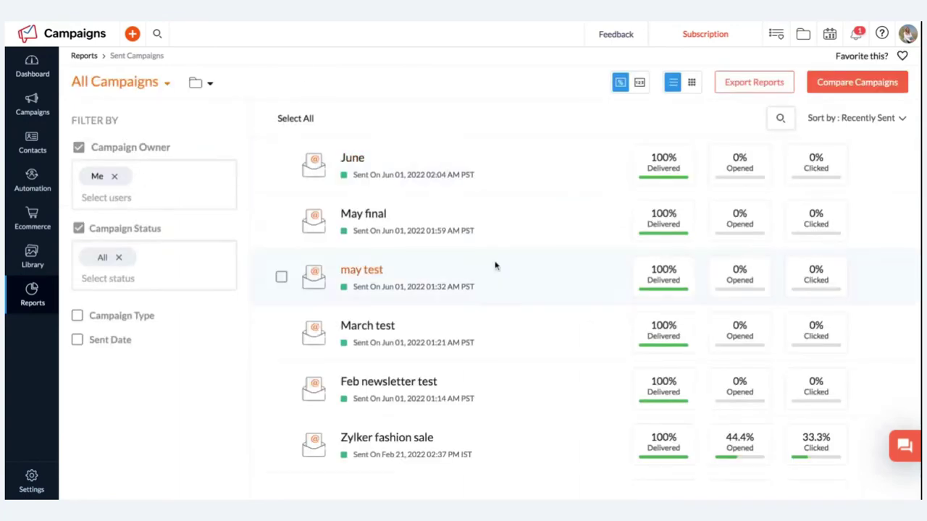
{"action": "scroll", "coordinate": [495, 262], "scroll_direction": "down", "scroll_amount": 5}
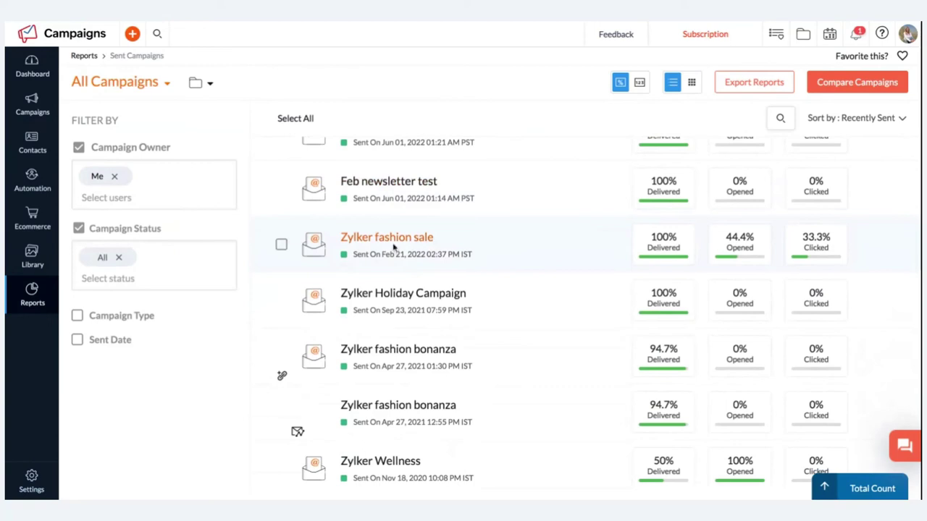
{"action": "scroll", "coordinate": [417, 235], "scroll_direction": "down", "scroll_amount": 2}
{"action": "scroll", "coordinate": [420, 236], "scroll_direction": "up", "scroll_amount": 1}
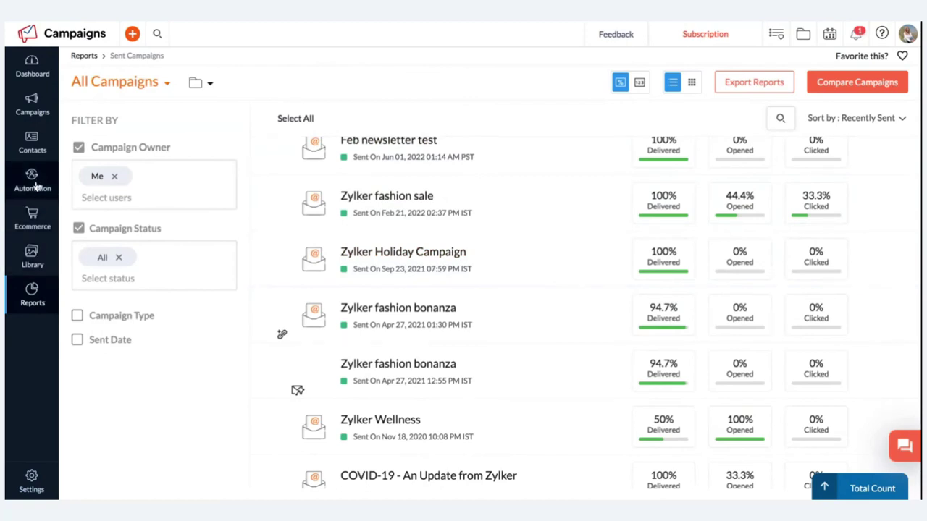
Open workflow creation under Automation, browse all the workflow templates, and view the Re-engagement category
{"action": "mouse_move", "coordinate": [36, 186]}
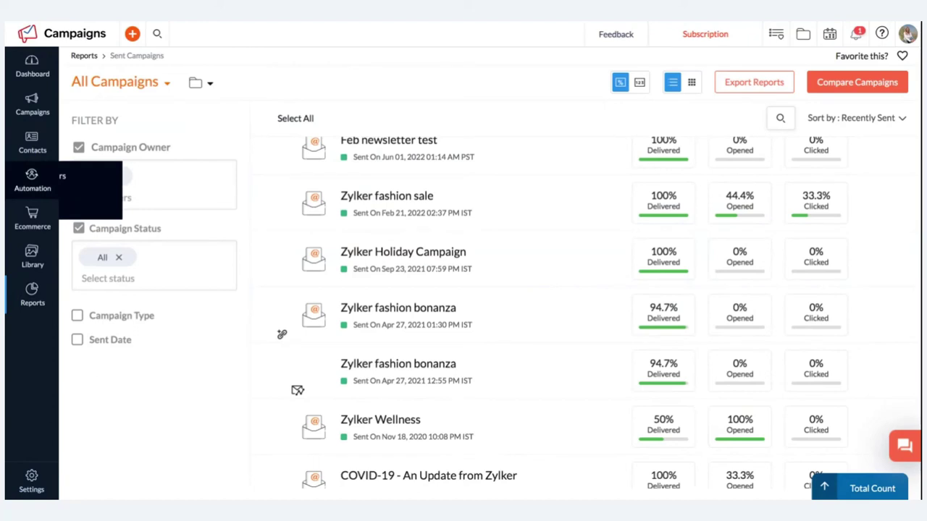
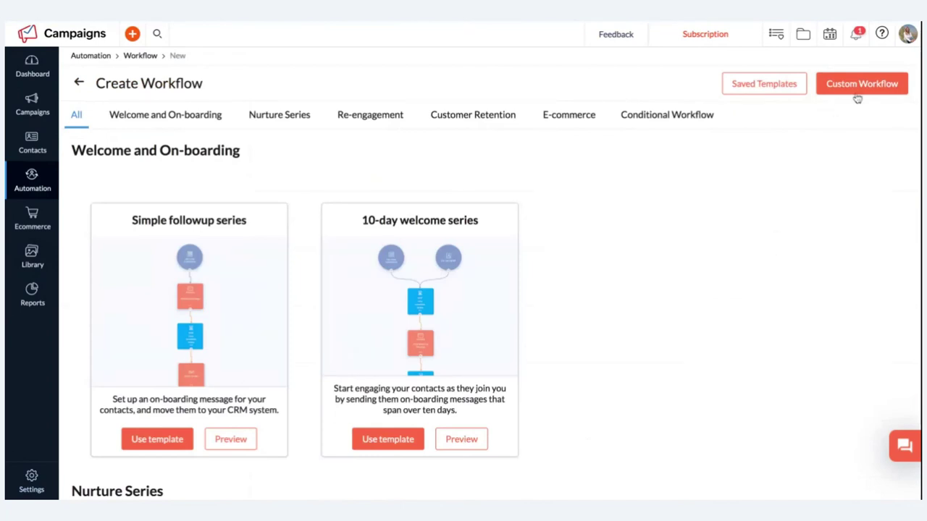
{"action": "scroll", "coordinate": [749, 315], "scroll_direction": "down", "scroll_amount": 1}
{"action": "scroll", "coordinate": [750, 316], "scroll_direction": "down", "scroll_amount": 9}
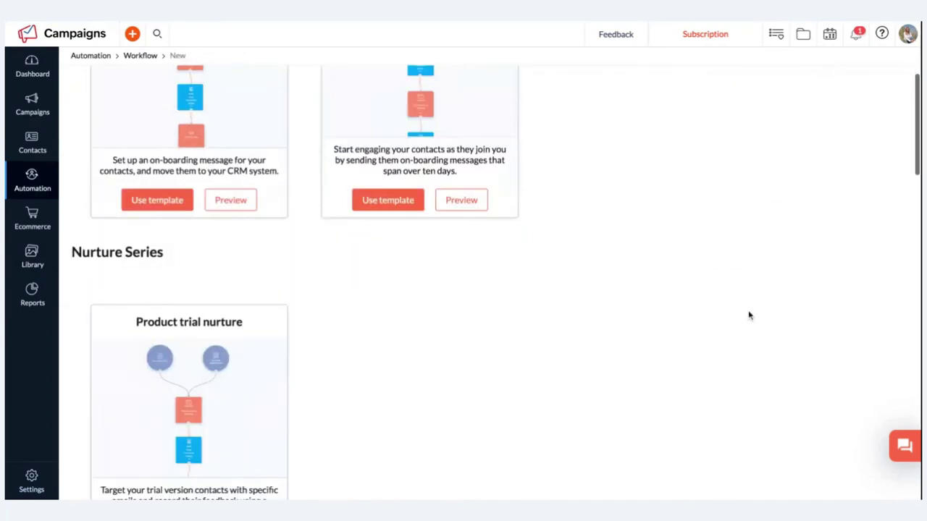
{"action": "scroll", "coordinate": [749, 316], "scroll_direction": "down", "scroll_amount": 5}
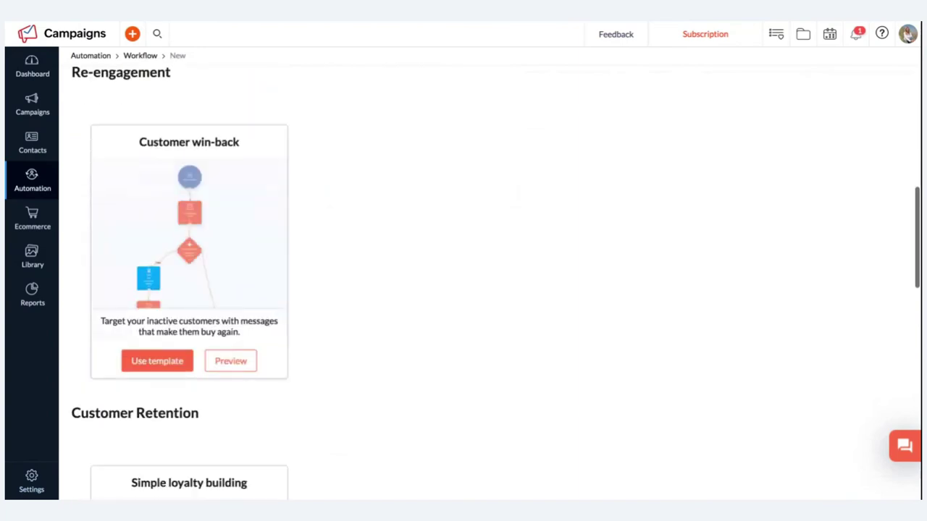
{"action": "scroll", "coordinate": [749, 316], "scroll_direction": "up", "scroll_amount": 14}
{"action": "scroll", "coordinate": [817, 224], "scroll_direction": "down", "scroll_amount": 1}
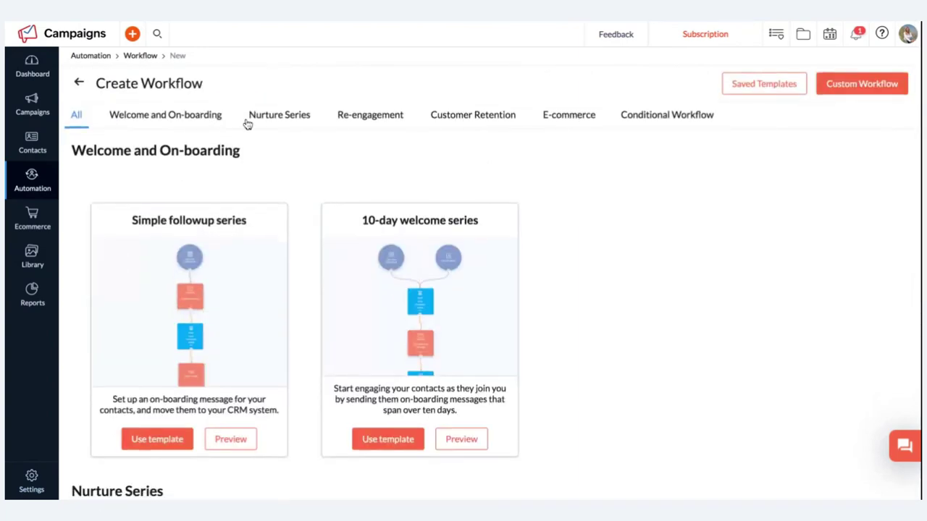
{"action": "left_click", "coordinate": [368, 115]}
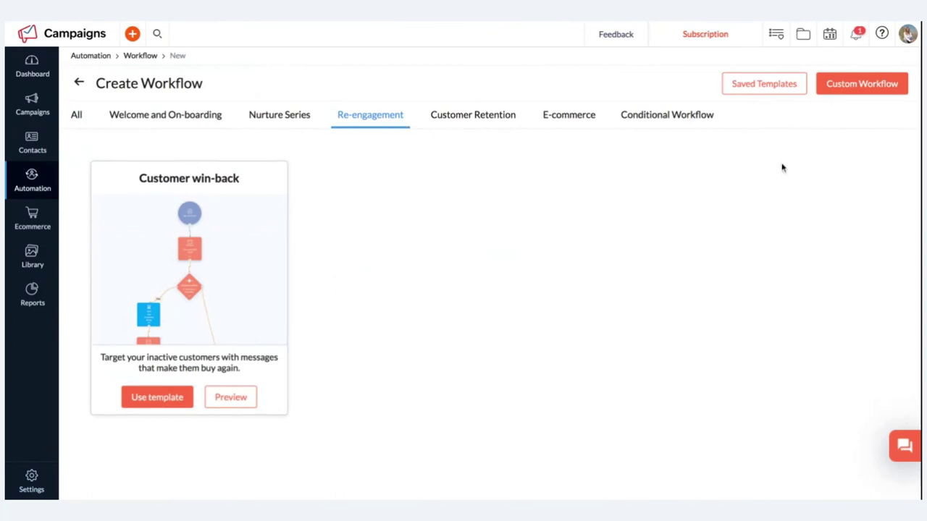
Create a custom workflow named "Zylker food"
{"action": "left_click", "coordinate": [865, 91]}
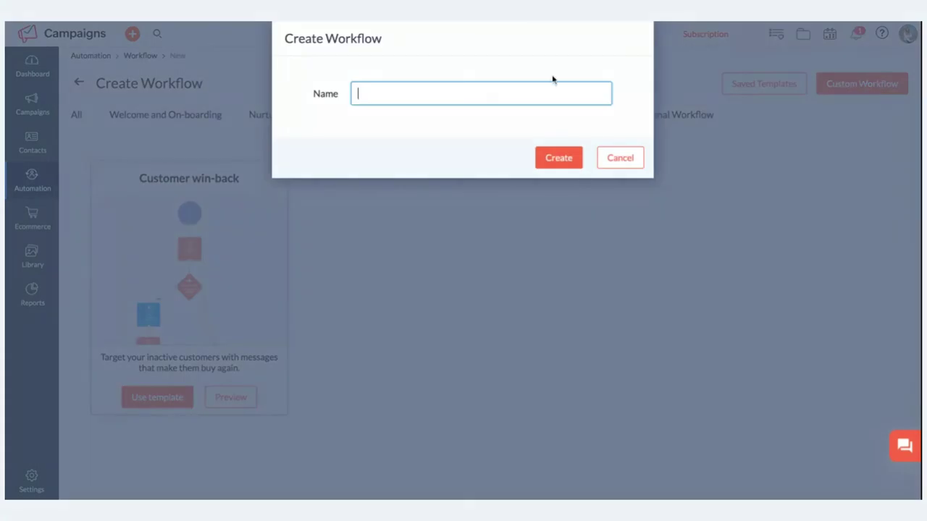
{"action": "type", "text": "Zylker food"}
{"action": "left_click", "coordinate": [555, 169]}
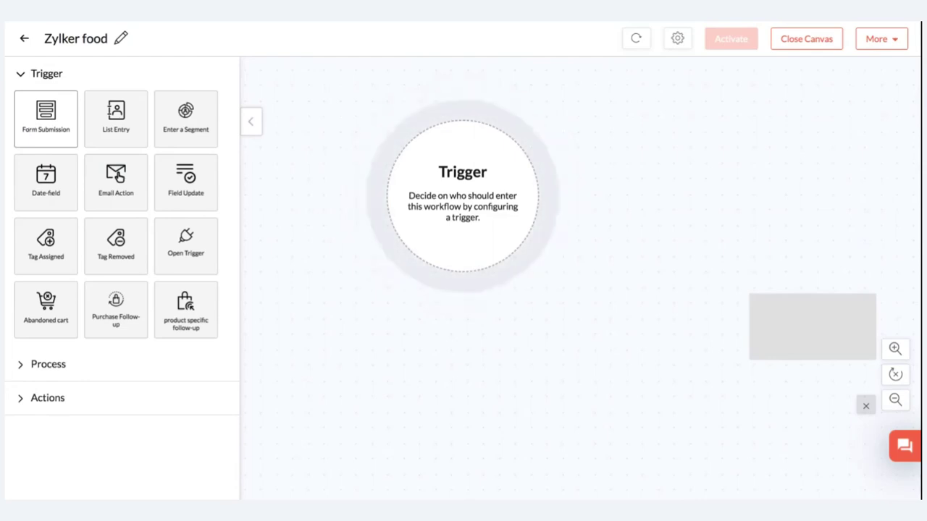
Add a Form Submission trigger to the workflow and limit it to the specific signup form "Zylker ltd"
{"action": "left_click_drag", "start_coordinate": [48, 125], "coordinate": [484, 193]}
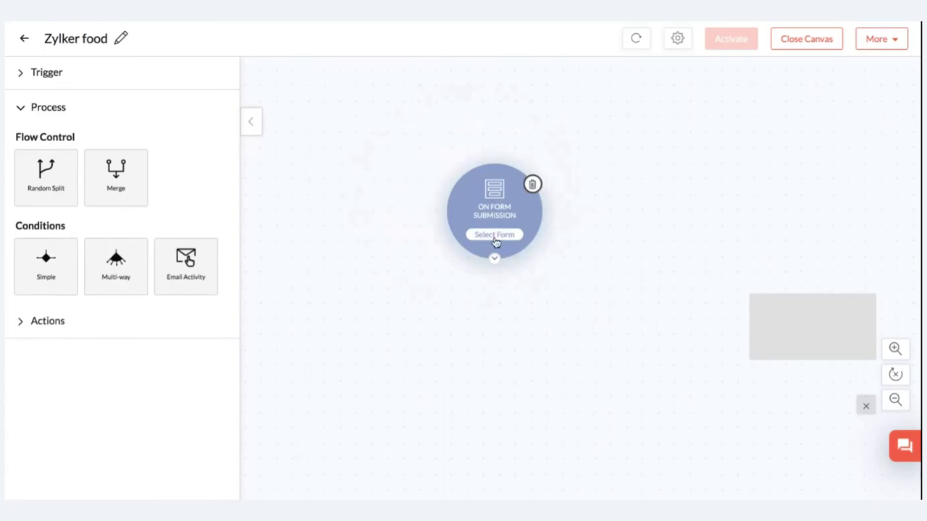
{"action": "left_click", "coordinate": [496, 237]}
{"action": "left_click", "coordinate": [267, 130]}
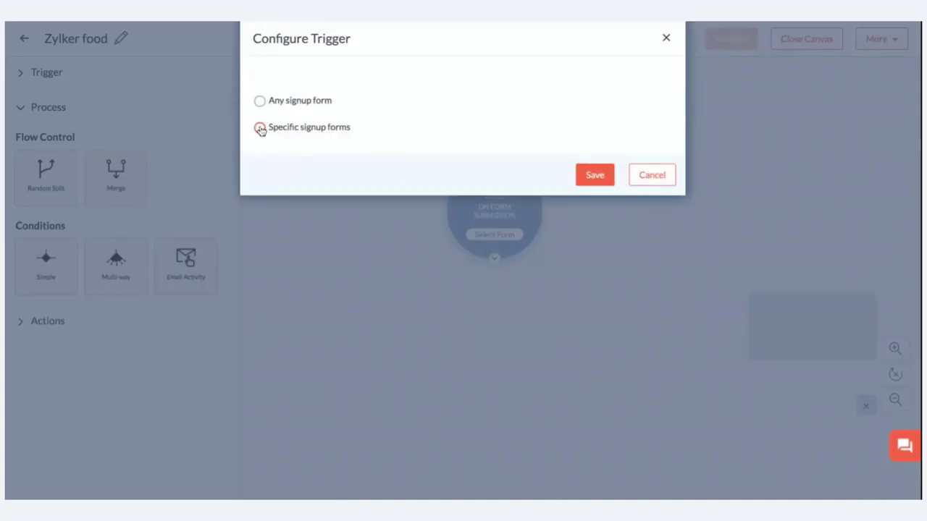
{"action": "left_click", "coordinate": [293, 160]}
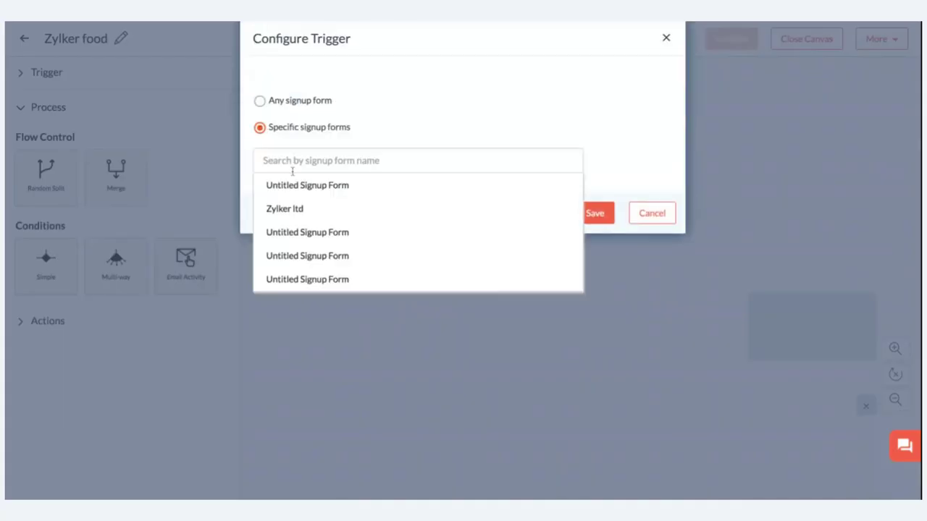
{"action": "left_click", "coordinate": [294, 209]}
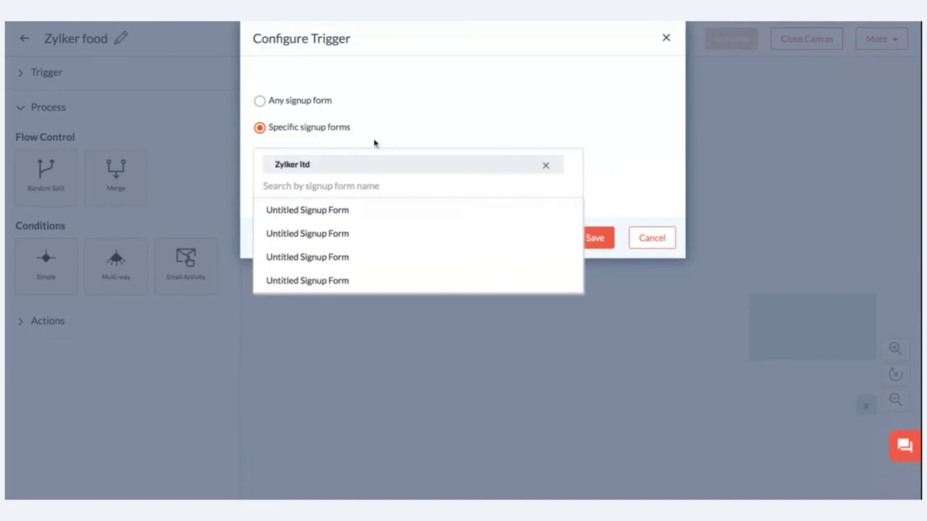
{"action": "left_click", "coordinate": [604, 239]}
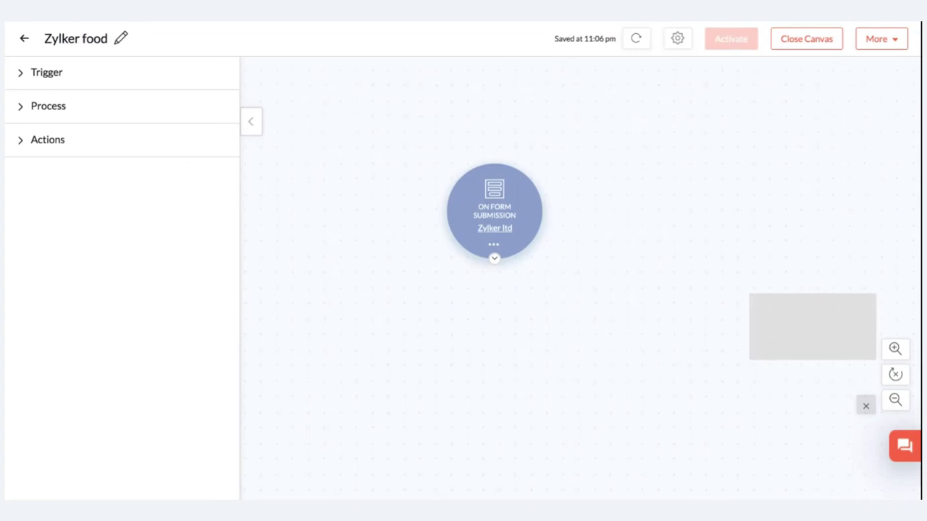
Add a Send Email action below the form trigger and enable its response paths for Opened and Clicked on any link
{"action": "left_click", "coordinate": [49, 148]}
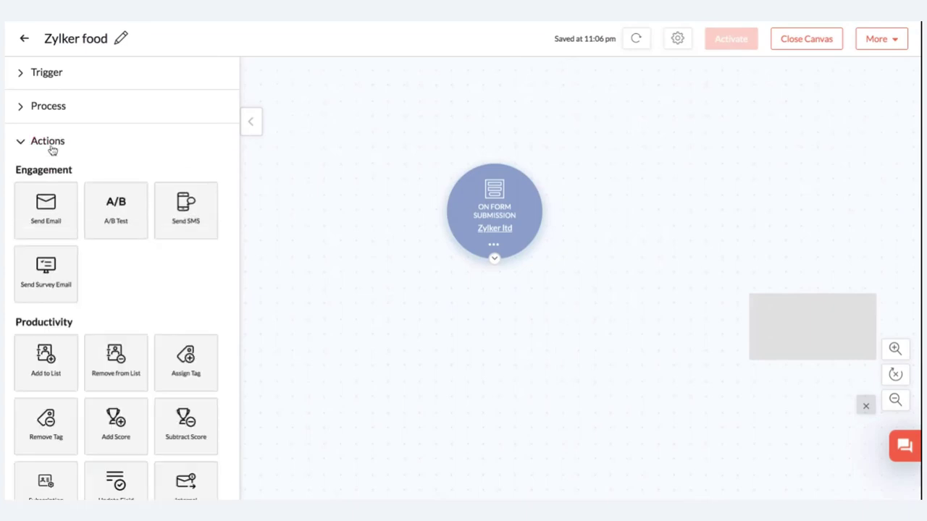
{"action": "left_click_drag", "start_coordinate": [49, 215], "coordinate": [507, 340]}
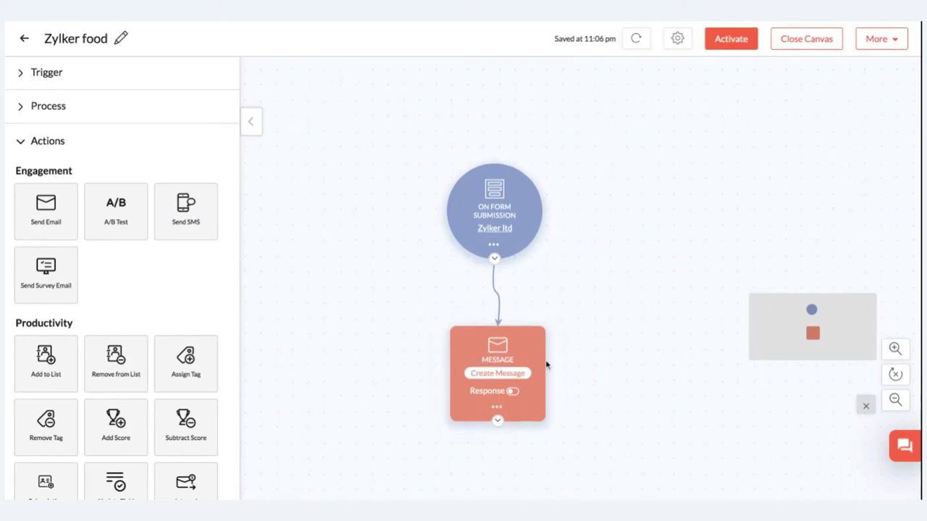
{"action": "left_click", "coordinate": [514, 392]}
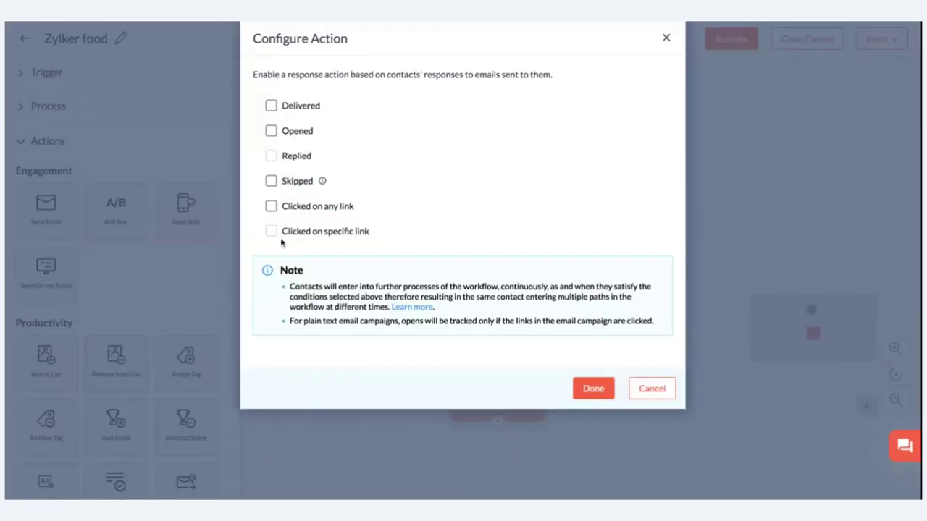
{"action": "left_click", "coordinate": [271, 206]}
{"action": "left_click", "coordinate": [270, 131]}
{"action": "left_click", "coordinate": [590, 385]}
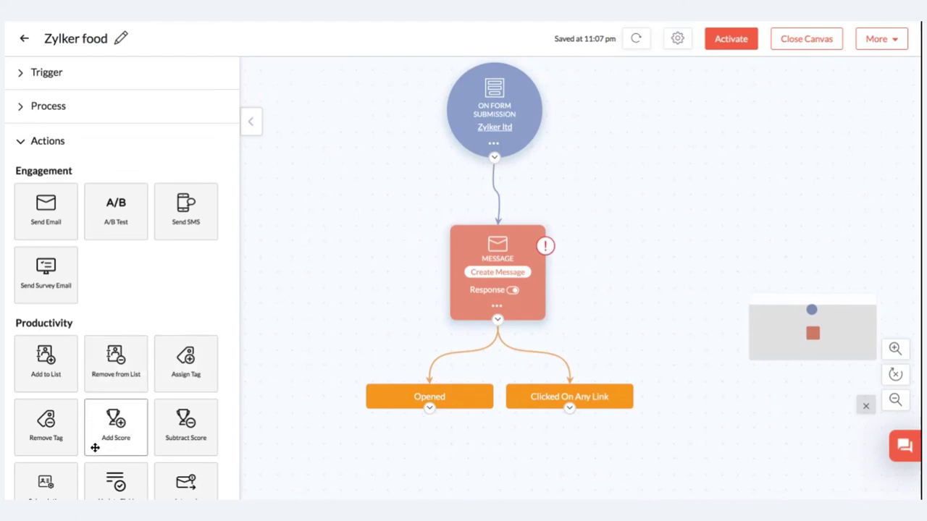
Attach an Add Score action to the Opened path and an Add to List action to the Clicked On Any Link path
{"action": "left_click_drag", "start_coordinate": [95, 448], "coordinate": [433, 478]}
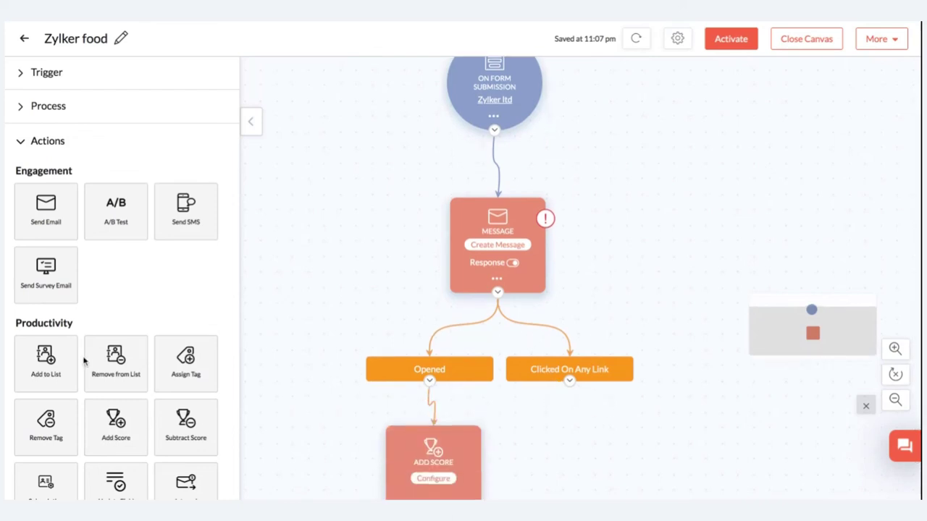
{"action": "left_click_drag", "start_coordinate": [42, 366], "coordinate": [580, 484]}
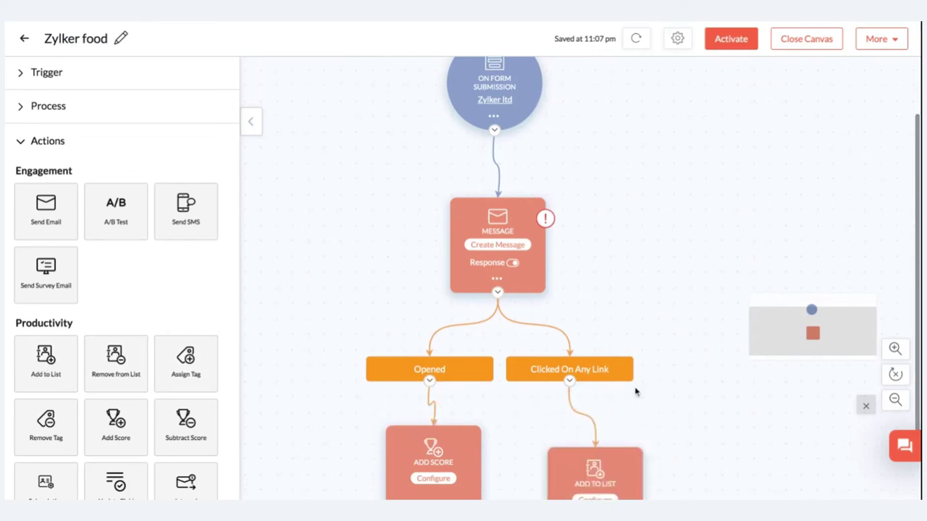
{"action": "scroll", "coordinate": [635, 391], "scroll_direction": "down", "scroll_amount": 1}
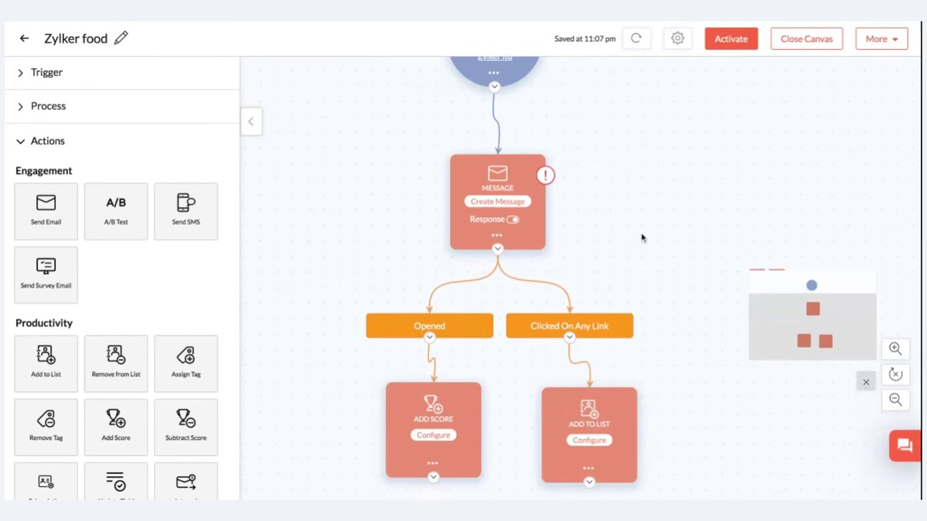
{"action": "scroll", "coordinate": [641, 239], "scroll_direction": "up", "scroll_amount": 1}
{"action": "scroll", "coordinate": [641, 239], "scroll_direction": "down", "scroll_amount": 1}
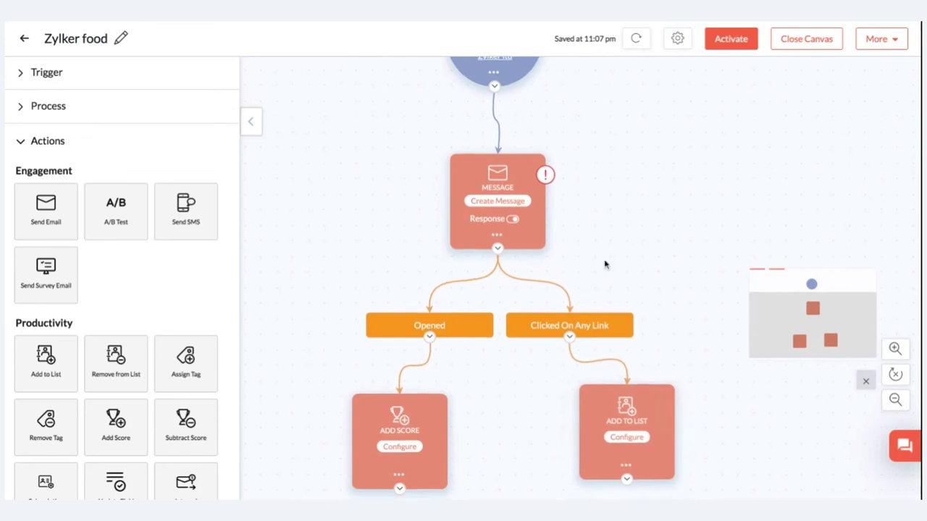
Review the workflow from trigger to actions, and look over the available Process and Actions components
{"action": "scroll", "coordinate": [607, 264], "scroll_direction": "up", "scroll_amount": 3}
{"action": "scroll", "coordinate": [606, 264], "scroll_direction": "down", "scroll_amount": 3}
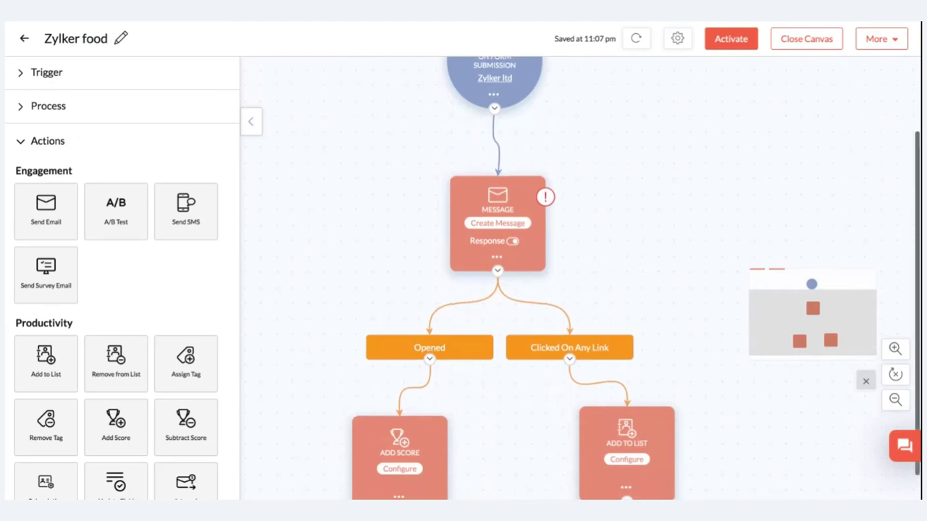
{"action": "scroll", "coordinate": [768, 232], "scroll_direction": "up", "scroll_amount": 2}
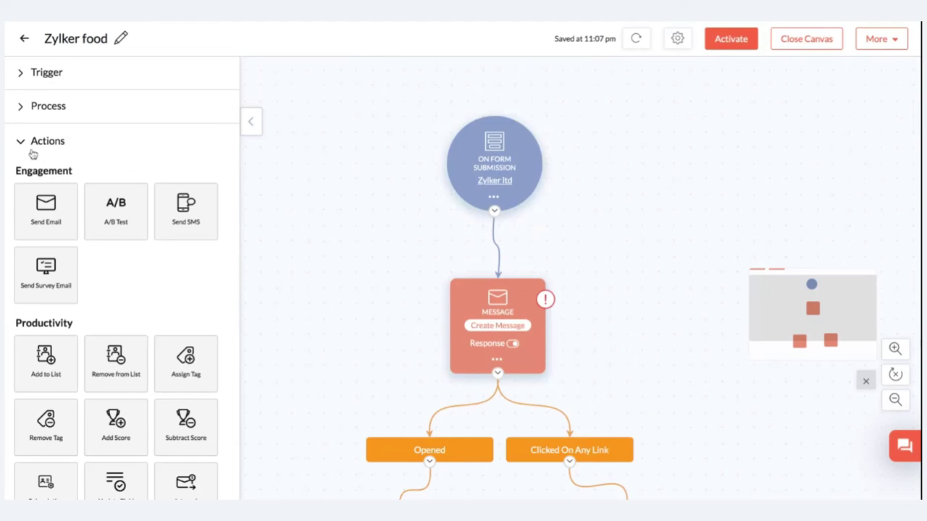
{"action": "left_click", "coordinate": [42, 109]}
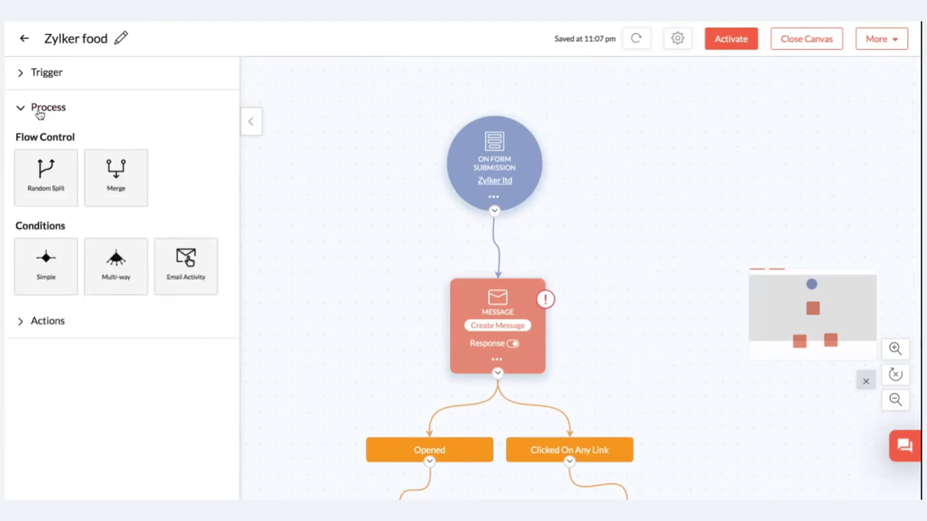
{"action": "left_click", "coordinate": [27, 320]}
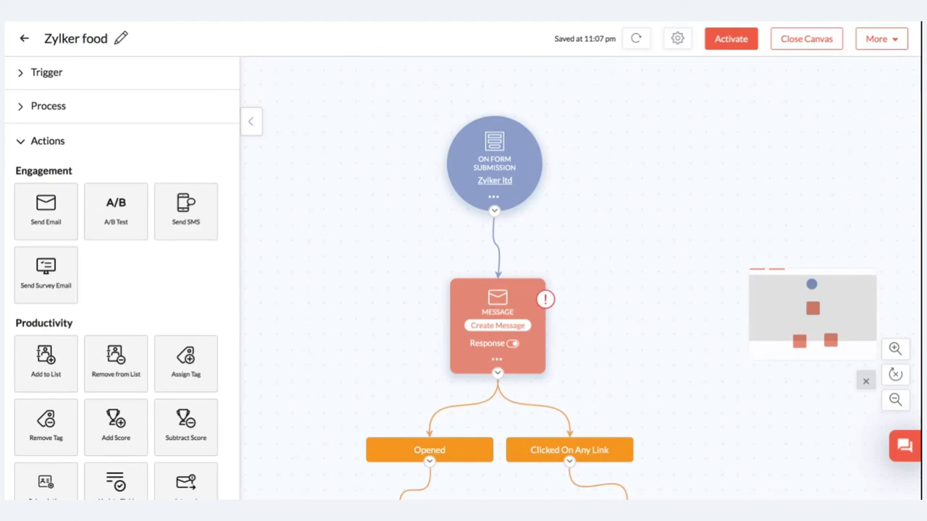
{"action": "scroll", "coordinate": [554, 329], "scroll_direction": "down", "scroll_amount": 1}
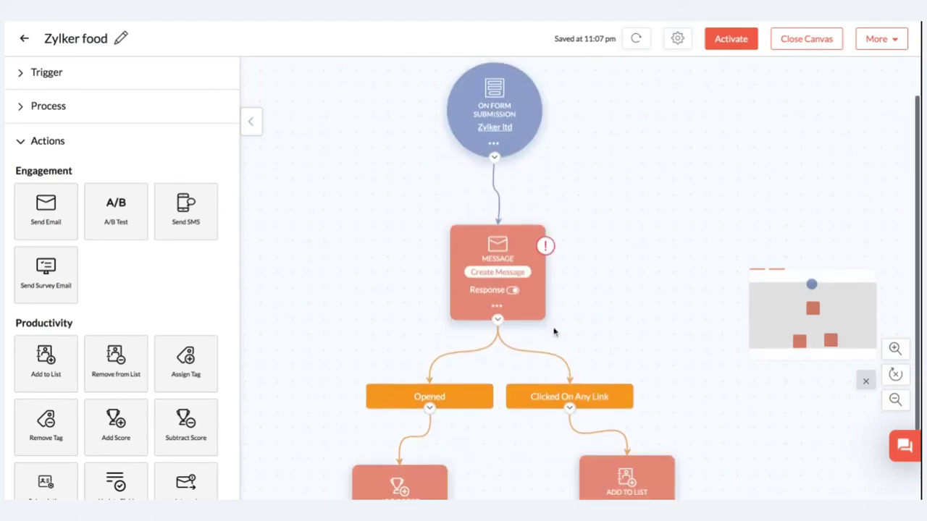
{"action": "scroll", "coordinate": [147, 302], "scroll_direction": "down", "scroll_amount": 1}
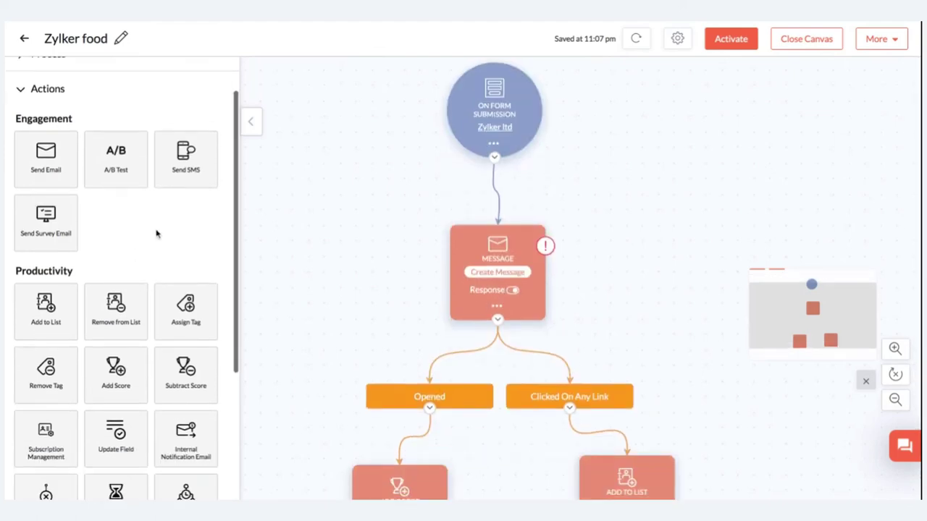